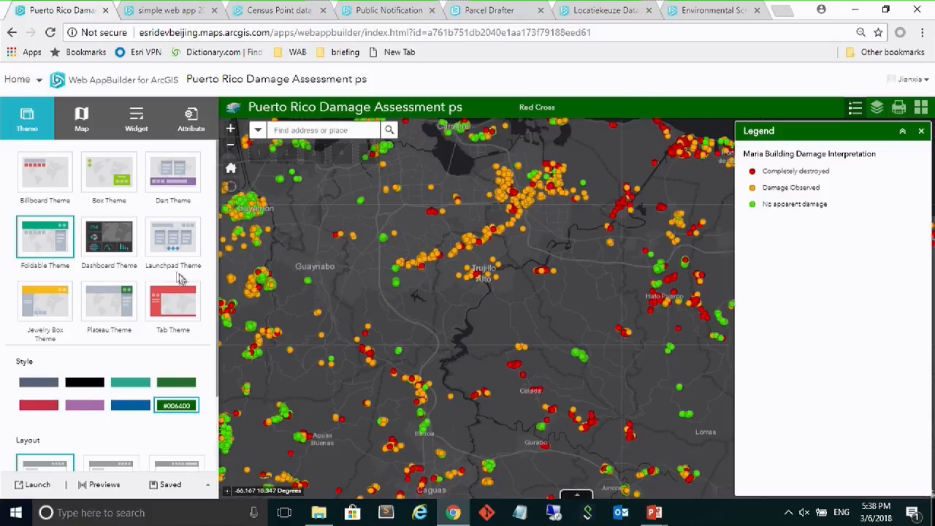
Try to apply the Dashboard Theme to the Puerto Rico Damage Assessment app
{"action": "left_click", "coordinate": [110, 244]}
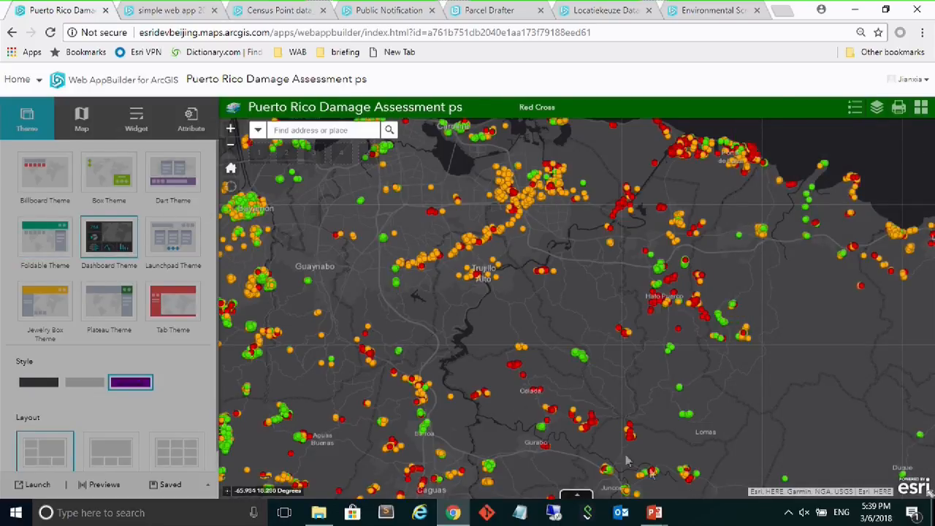
{"action": "left_click_drag", "start_coordinate": [596, 361], "coordinate": [551, 337]}
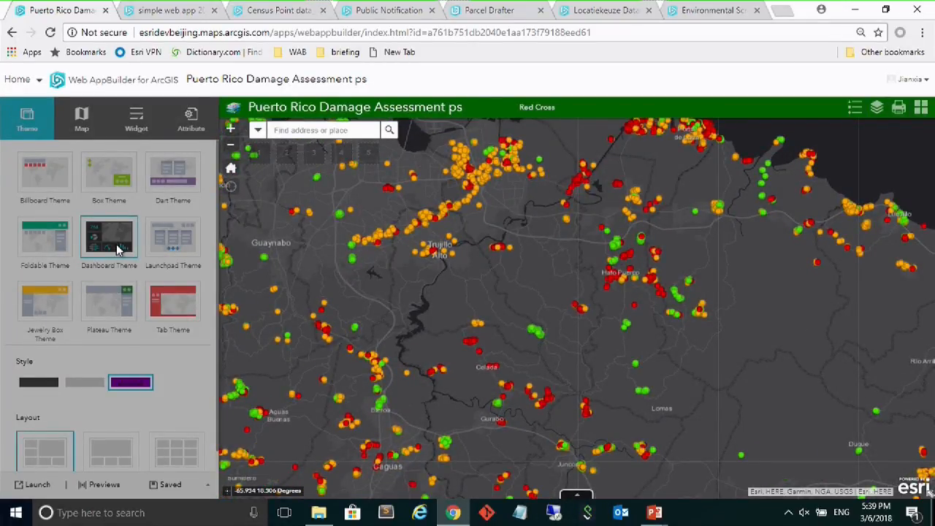
{"action": "mouse_move", "coordinate": [500, 265]}
{"action": "left_mouse_down"}
{"action": "mouse_move", "coordinate": [361, 295]}
{"action": "mouse_move", "coordinate": [509, 273]}
{"action": "left_mouse_up"}
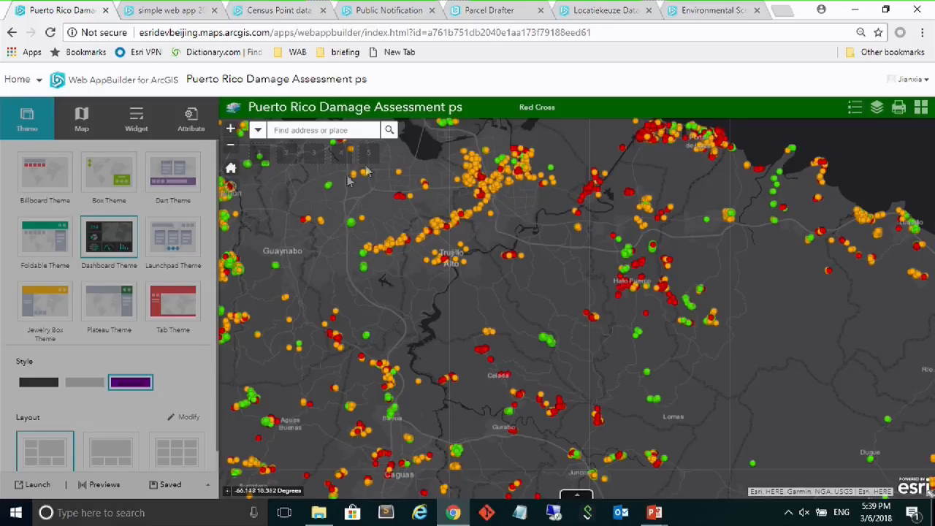
{"action": "left_click", "coordinate": [789, 514]}
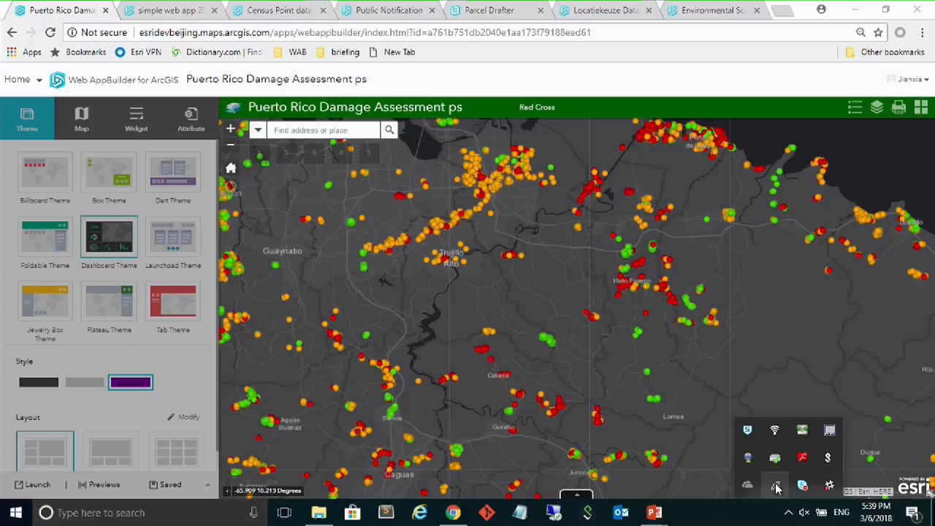
{"action": "left_click", "coordinate": [776, 486]}
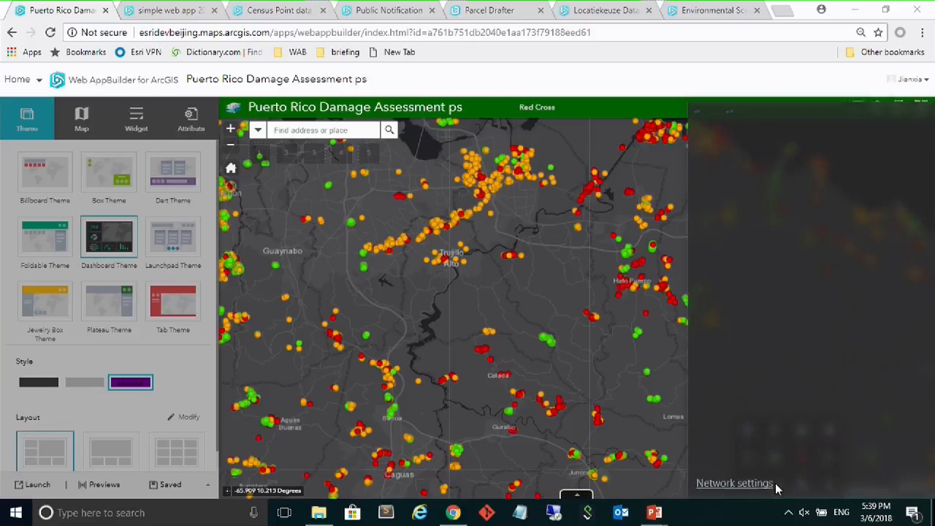
{"action": "left_click", "coordinate": [576, 347]}
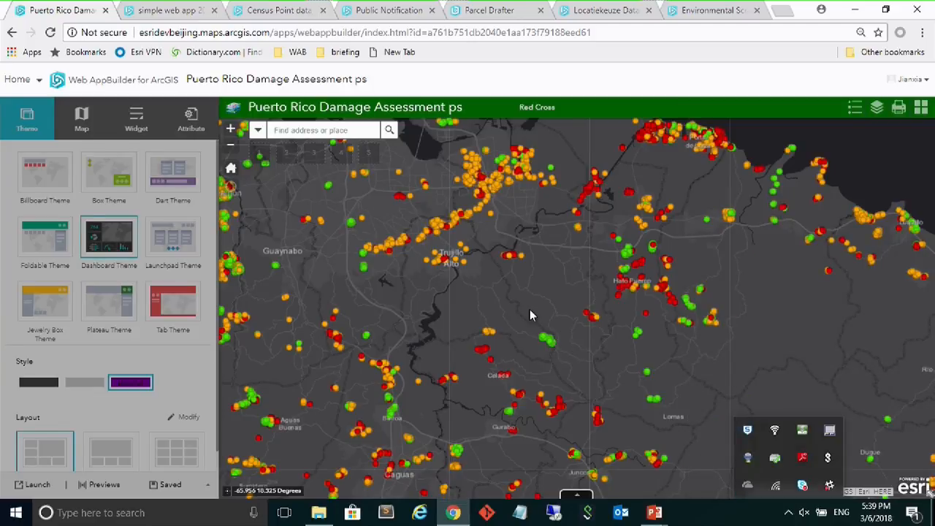
{"action": "left_click", "coordinate": [143, 187]}
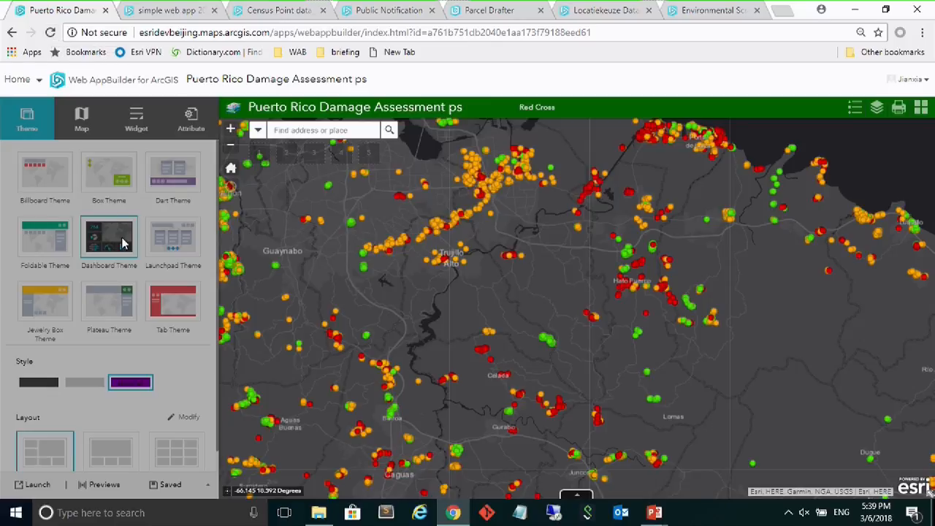
Connect the computer to the secured Wi-Fi network PSNet2018 by entering its network security key
{"action": "left_click", "coordinate": [789, 514]}
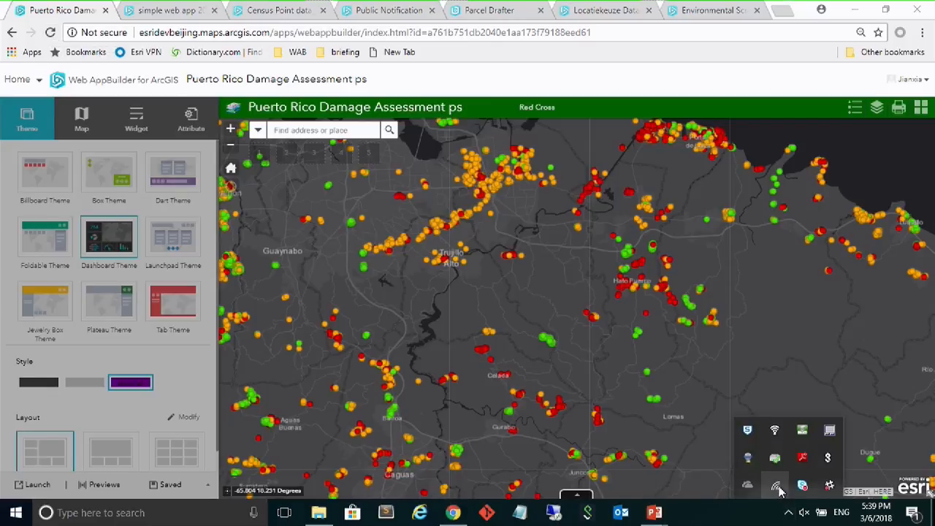
{"action": "left_click", "coordinate": [777, 487]}
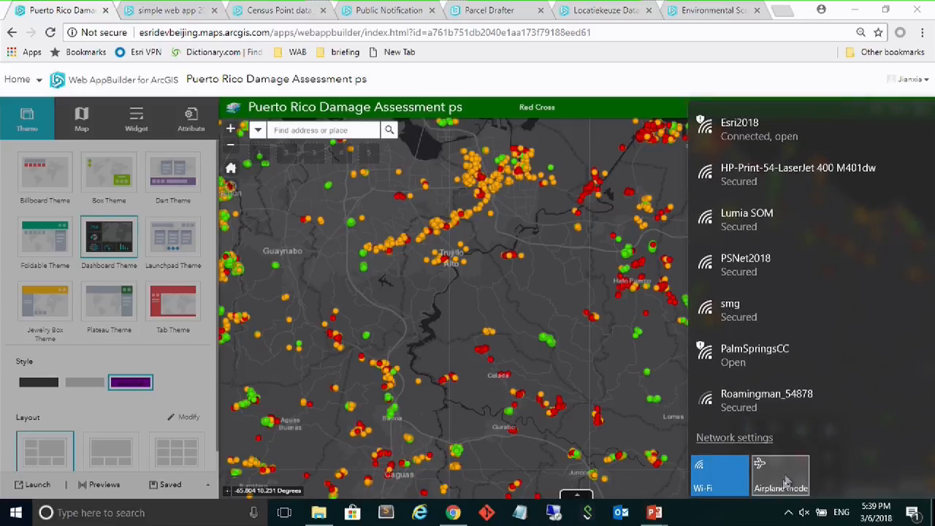
{"action": "left_click", "coordinate": [832, 272]}
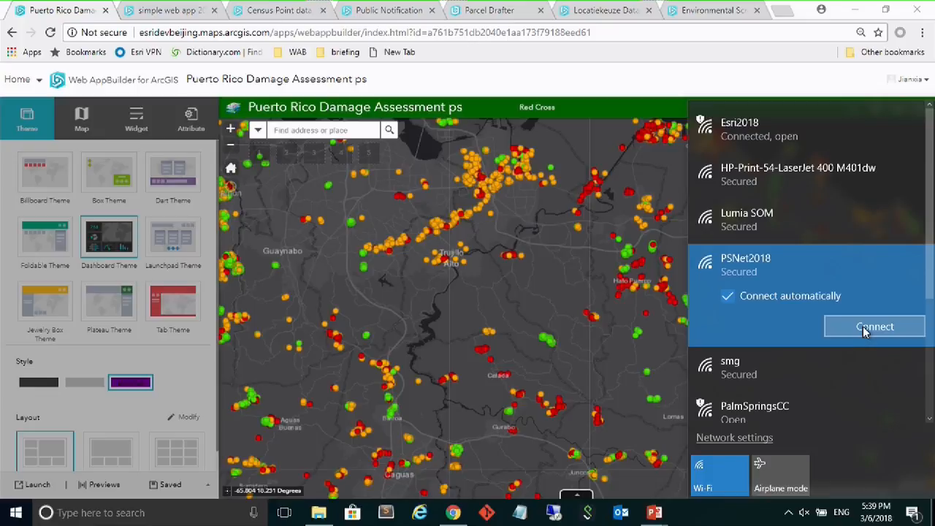
{"action": "left_click", "coordinate": [863, 326]}
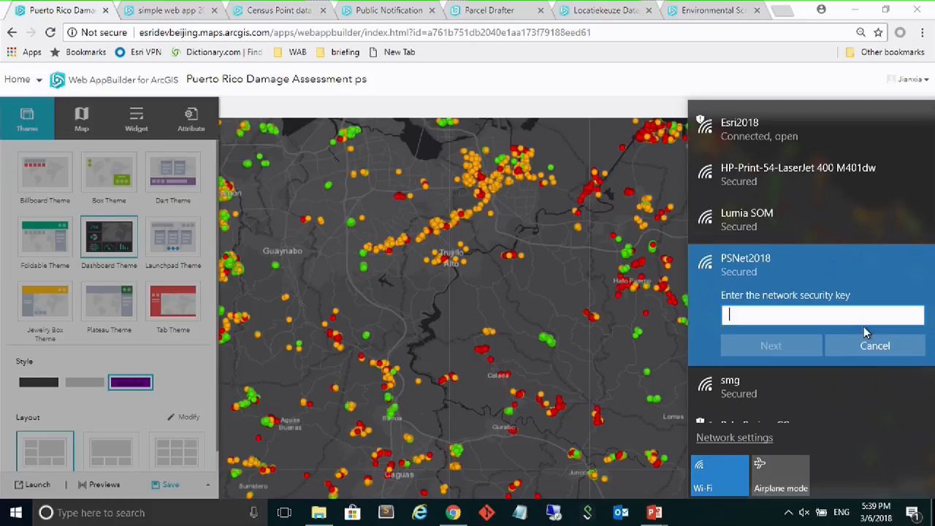
{"action": "type", "text": "••"}
{"action": "key", "text": "BackSpace"}
{"action": "key", "text": "BackSpace"}
{"action": "type", "text": "•••••••••••"}
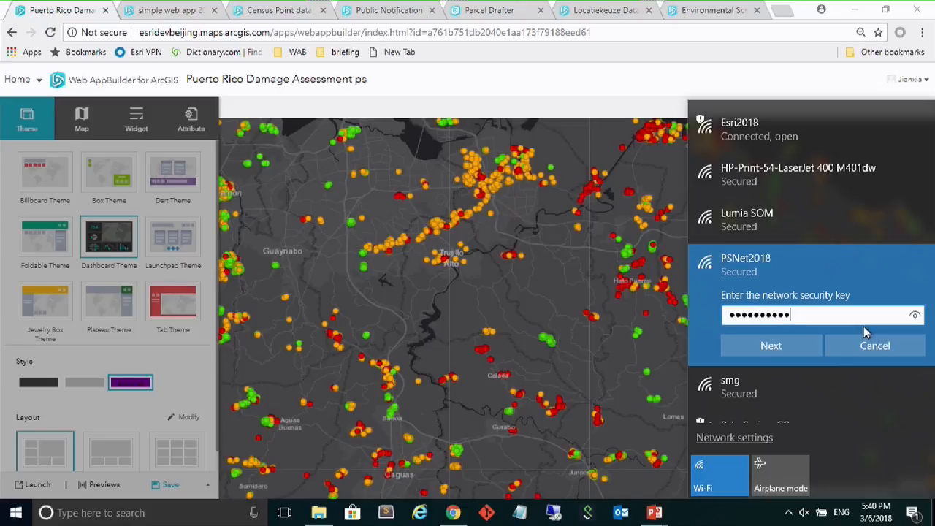
{"action": "type", "text": "•••"}
{"action": "left_click", "coordinate": [769, 345]}
{"action": "left_click", "coordinate": [773, 389]}
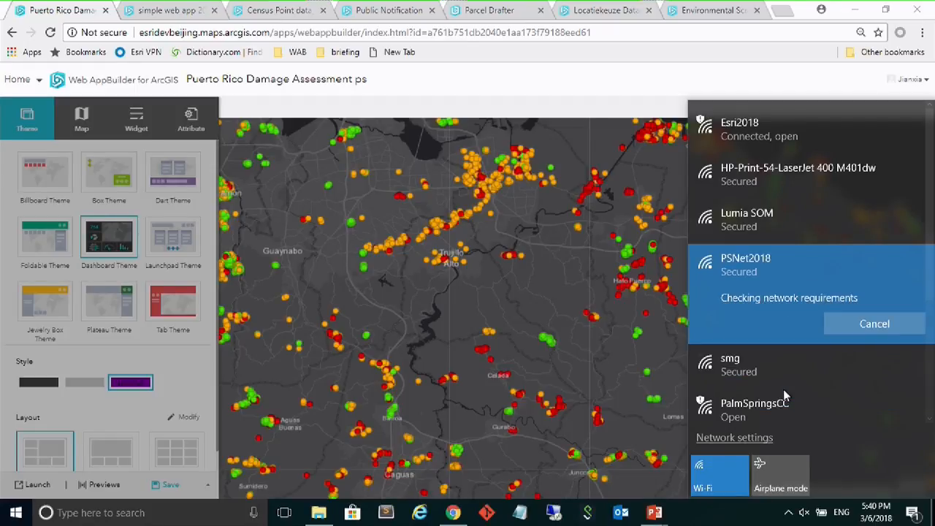
Connect the computer back to the open Wi-Fi network Esri2018
{"action": "left_click_drag", "start_coordinate": [523, 337], "coordinate": [506, 341]}
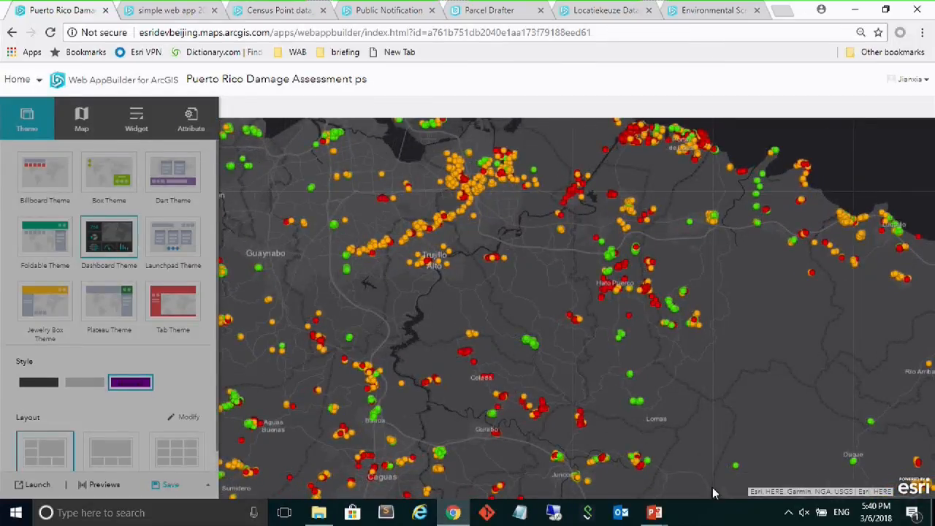
{"action": "left_click", "coordinate": [790, 512]}
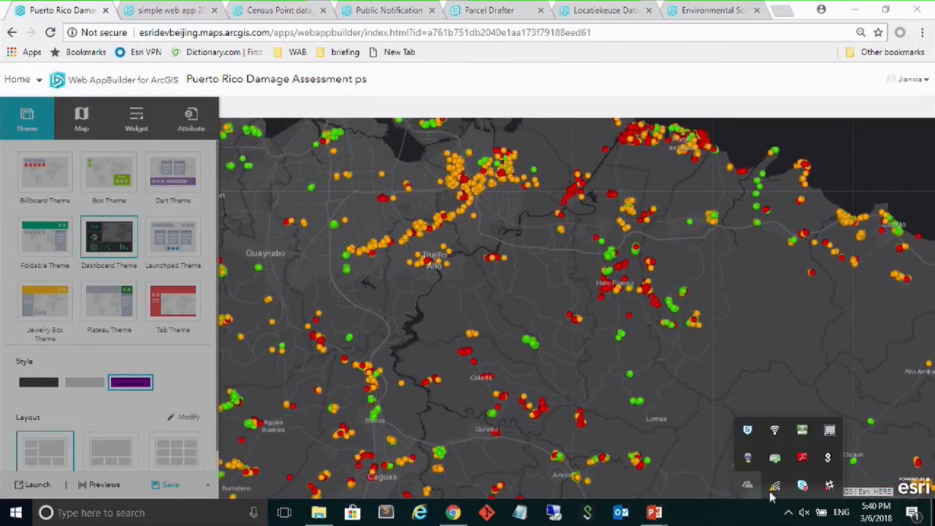
{"action": "left_click", "coordinate": [775, 486]}
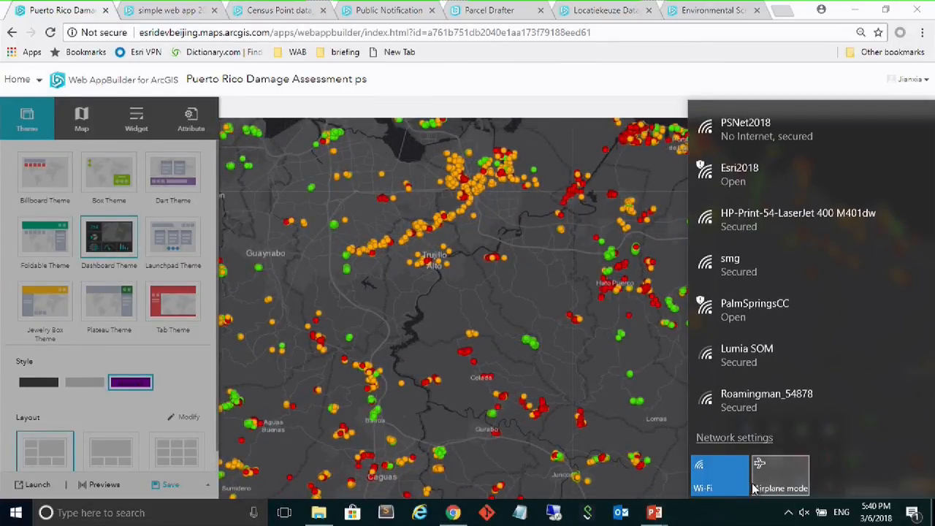
{"action": "left_click", "coordinate": [783, 174]}
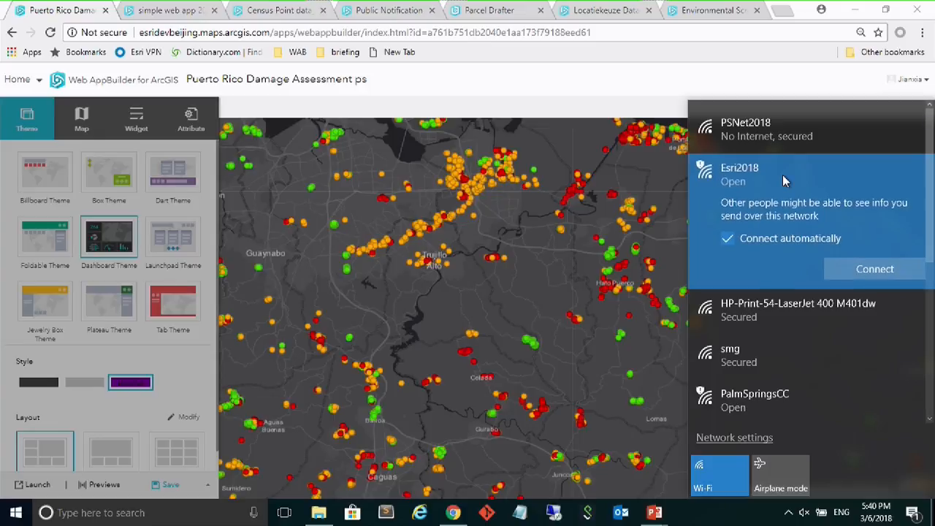
{"action": "left_click", "coordinate": [887, 269]}
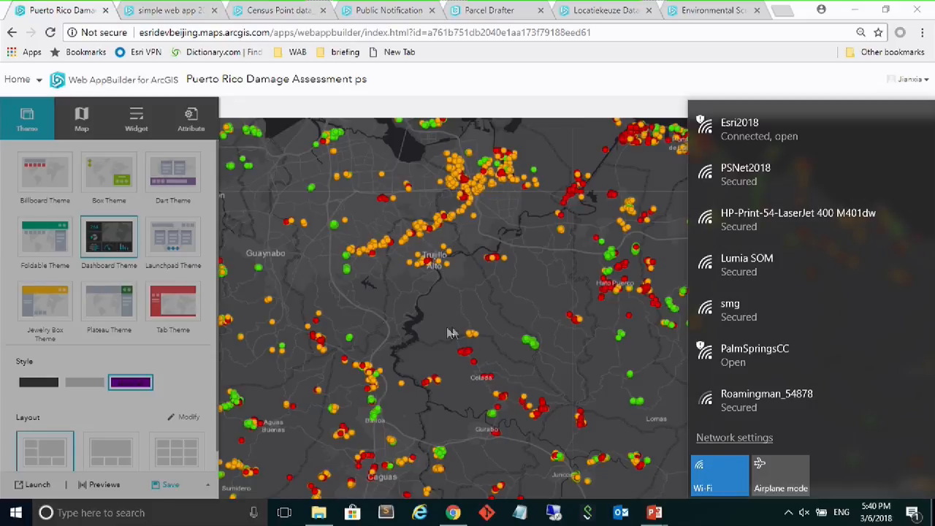
{"action": "left_click", "coordinate": [552, 323]}
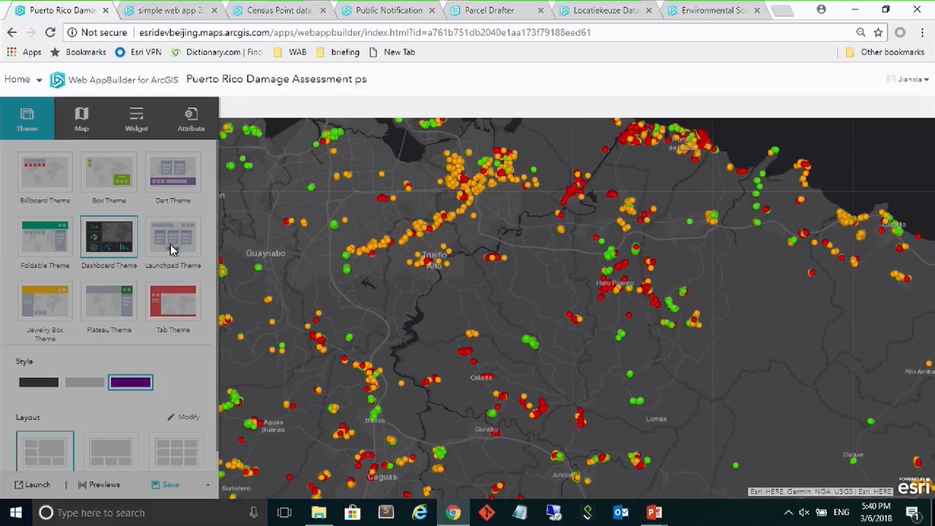
Reload the app's builder page and apply the Dashboard Theme
{"action": "left_click", "coordinate": [50, 32]}
{"action": "left_click", "coordinate": [500, 106]}
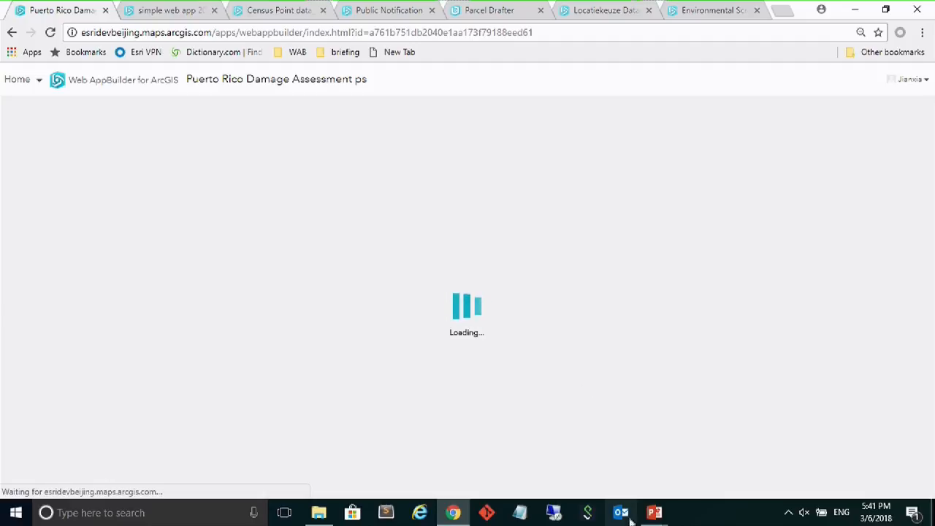
{"action": "mouse_move", "coordinate": [655, 517]}
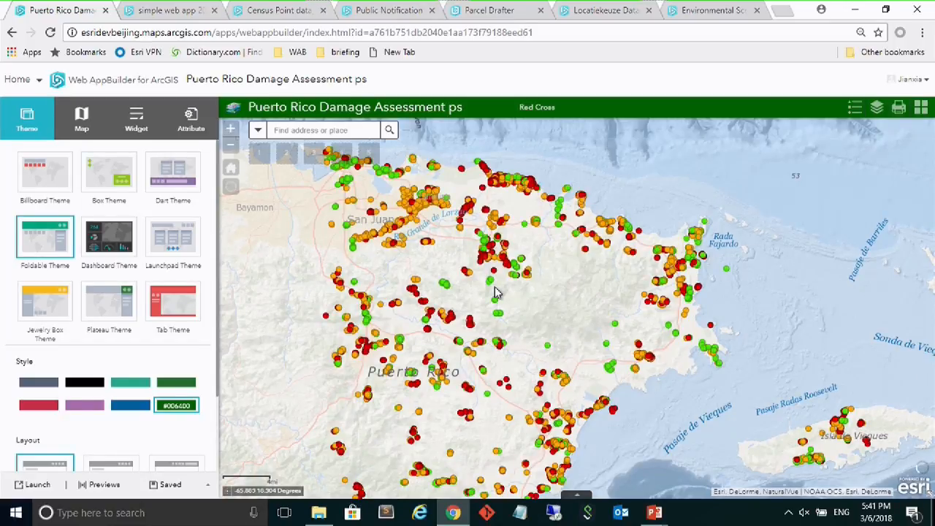
{"action": "left_click", "coordinate": [121, 245]}
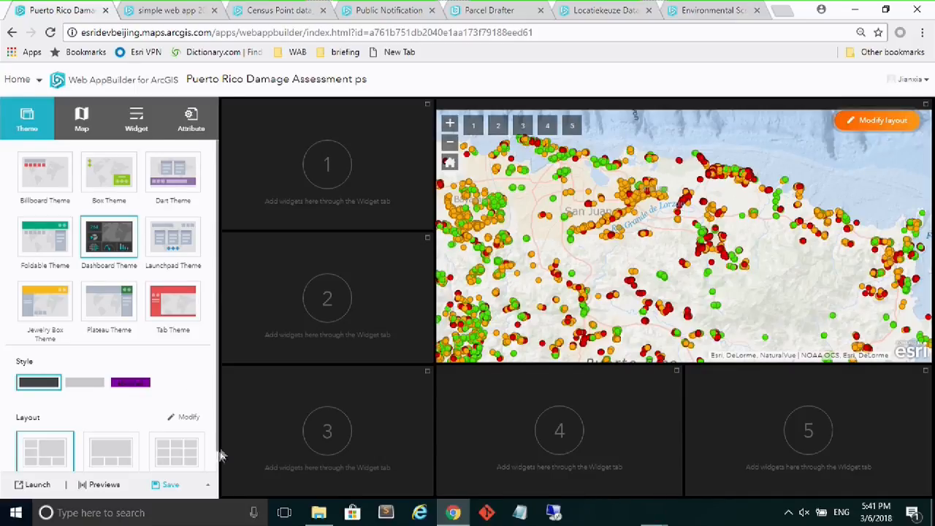
Try the dashboard layout with three panels below the map and the nine-cell grid layout
{"action": "scroll", "coordinate": [218, 445], "scroll_direction": "down", "scroll_amount": 1}
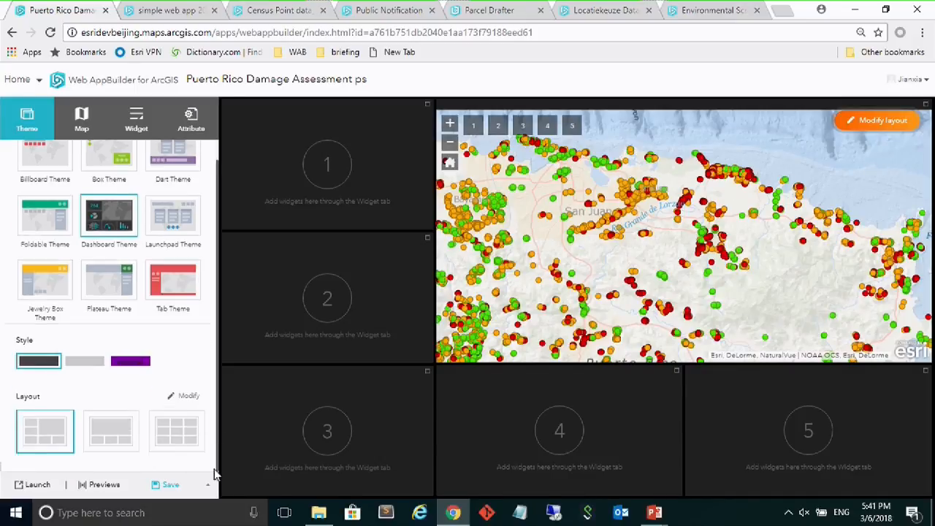
{"action": "left_click", "coordinate": [115, 437]}
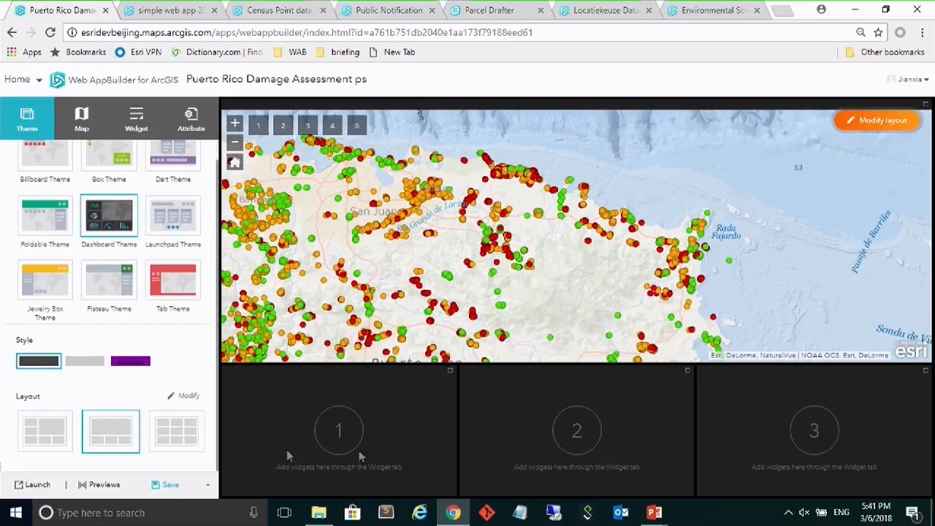
{"action": "left_click", "coordinate": [172, 435]}
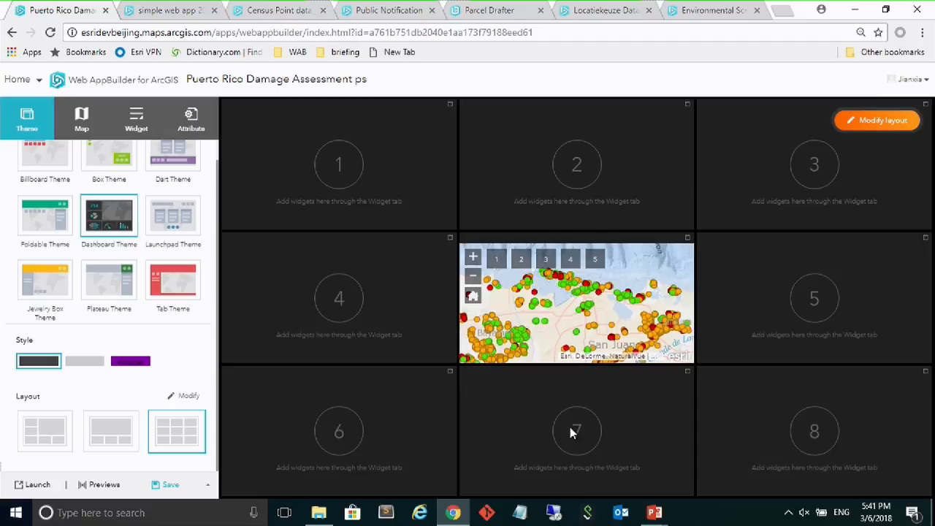
Modify the nine-cell grid layout by moving the map area into the upper half of its lower-left cell
{"action": "left_click", "coordinate": [870, 121]}
{"action": "left_click_drag", "start_coordinate": [611, 318], "coordinate": [330, 423]}
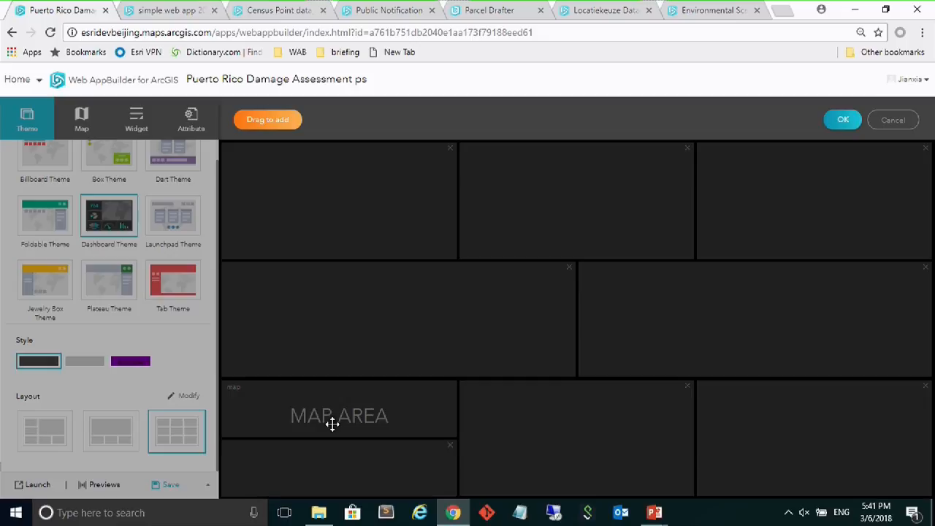
{"action": "left_click", "coordinate": [844, 121]}
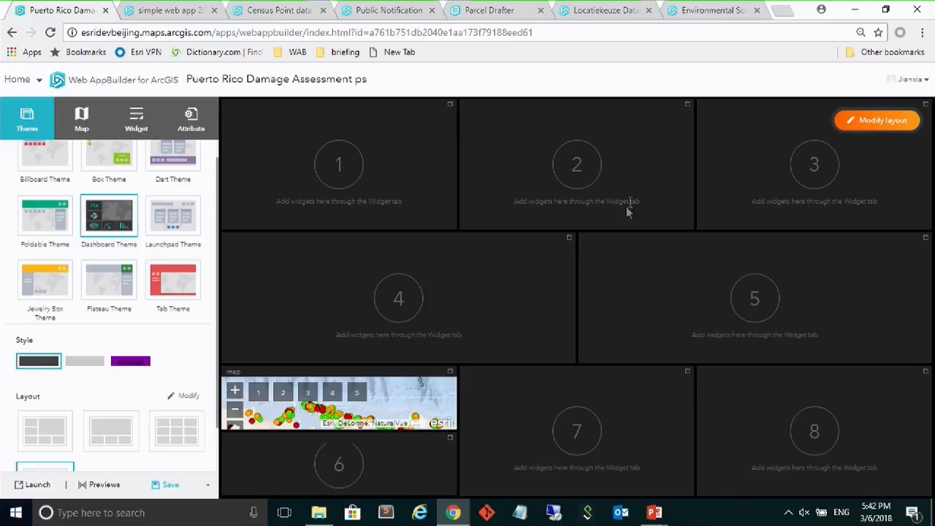
{"action": "left_click", "coordinate": [866, 122]}
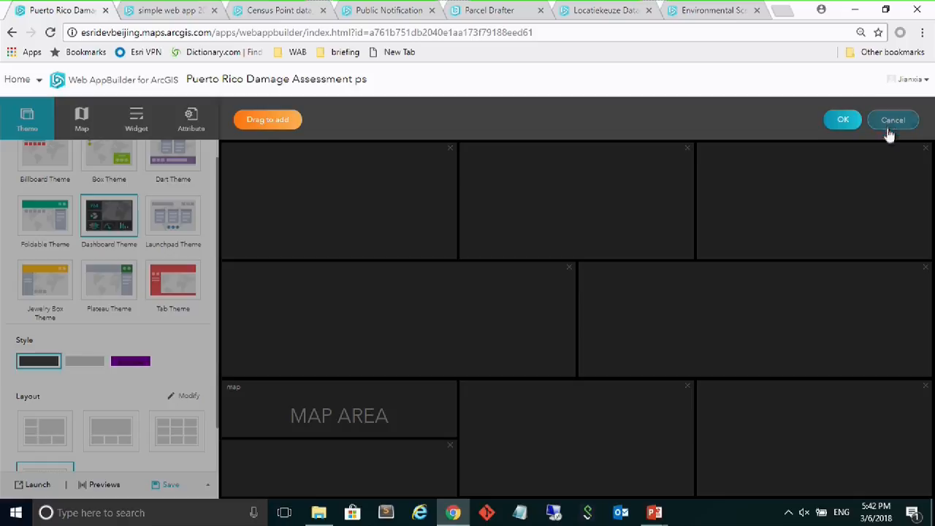
{"action": "left_click", "coordinate": [889, 128]}
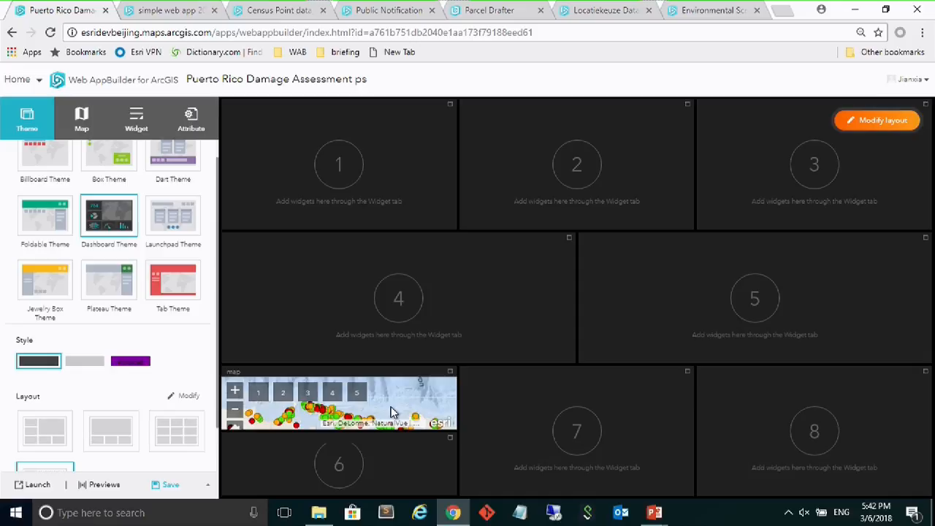
Apply the first dashboard layout and customize it by removing one of the three left-column panels and widening that column
{"action": "left_click", "coordinate": [45, 432]}
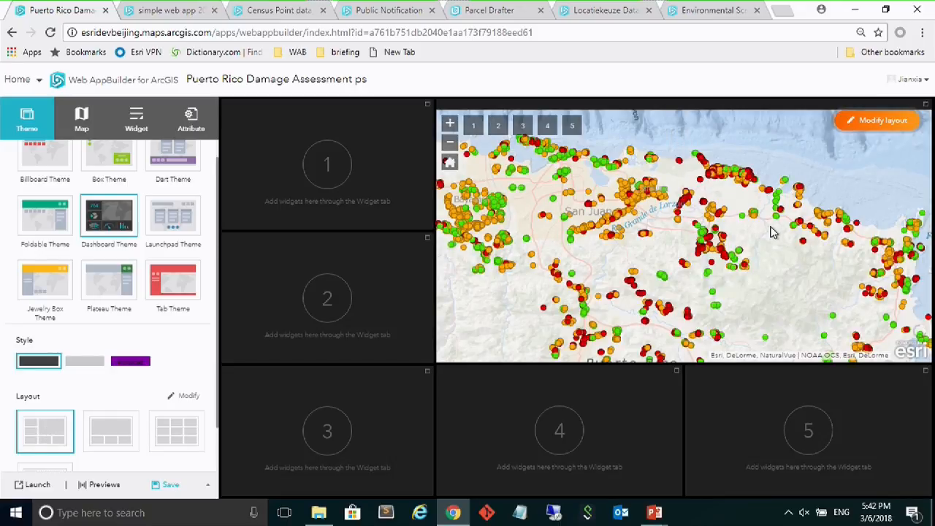
{"action": "left_click", "coordinate": [897, 125]}
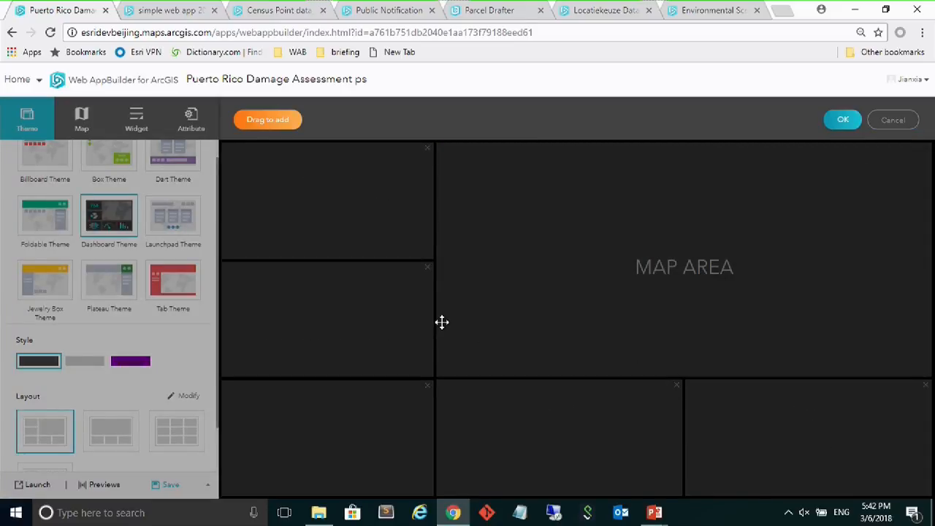
{"action": "left_click_drag", "start_coordinate": [432, 318], "coordinate": [662, 158]}
{"action": "left_click", "coordinate": [676, 148]}
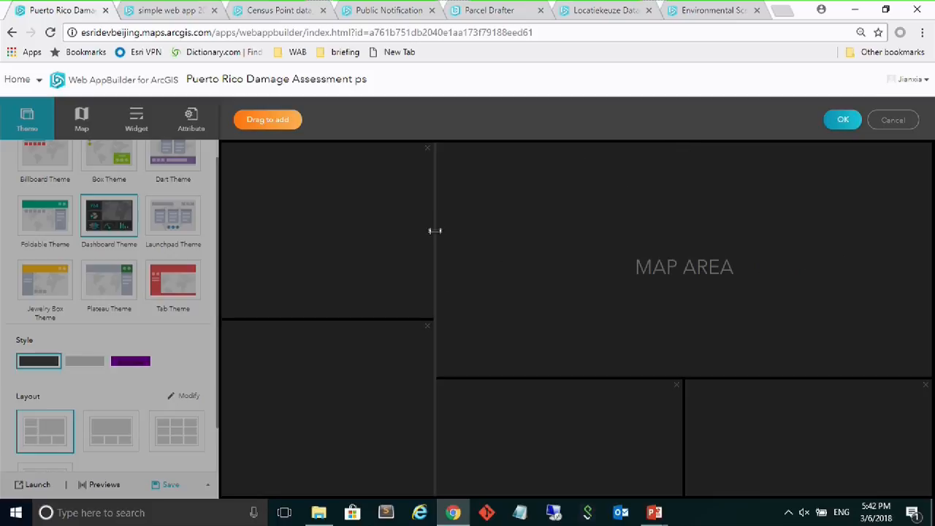
{"action": "left_click_drag", "start_coordinate": [435, 231], "coordinate": [503, 238]}
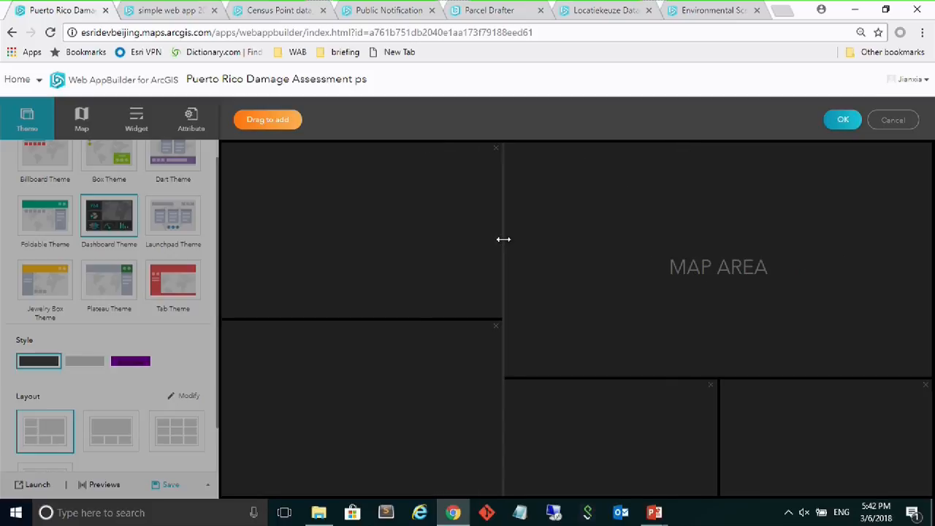
{"action": "left_click", "coordinate": [844, 122]}
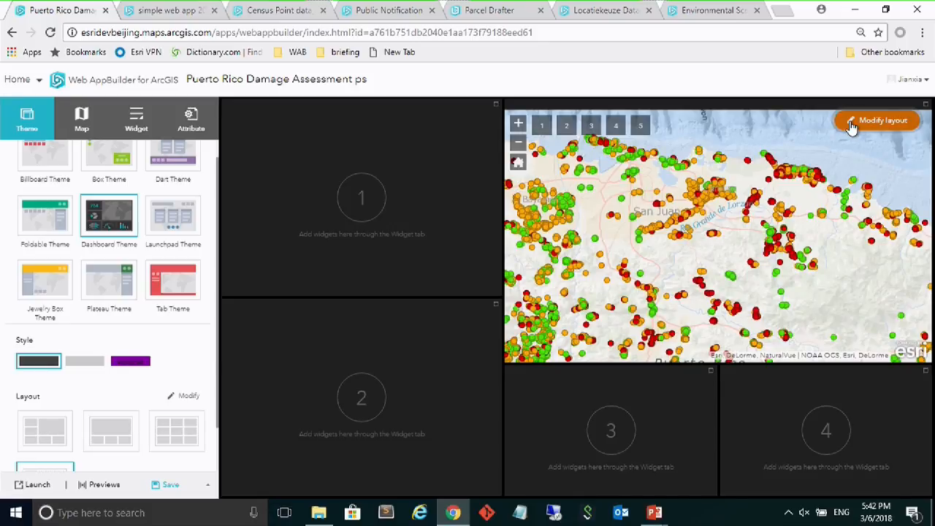
Modify the dashboard layout by removing one of the two panels below the map so a single wide panel remains
{"action": "left_click", "coordinate": [867, 121]}
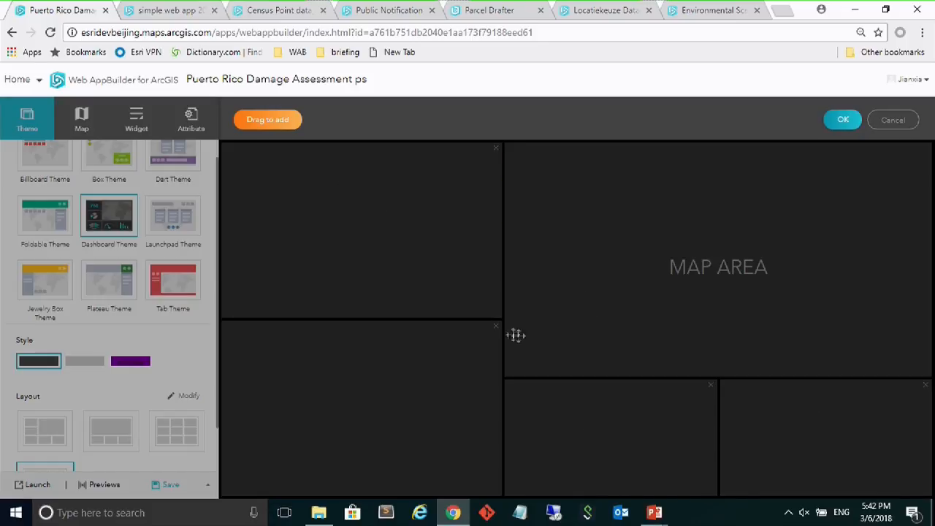
{"action": "left_click", "coordinate": [711, 387]}
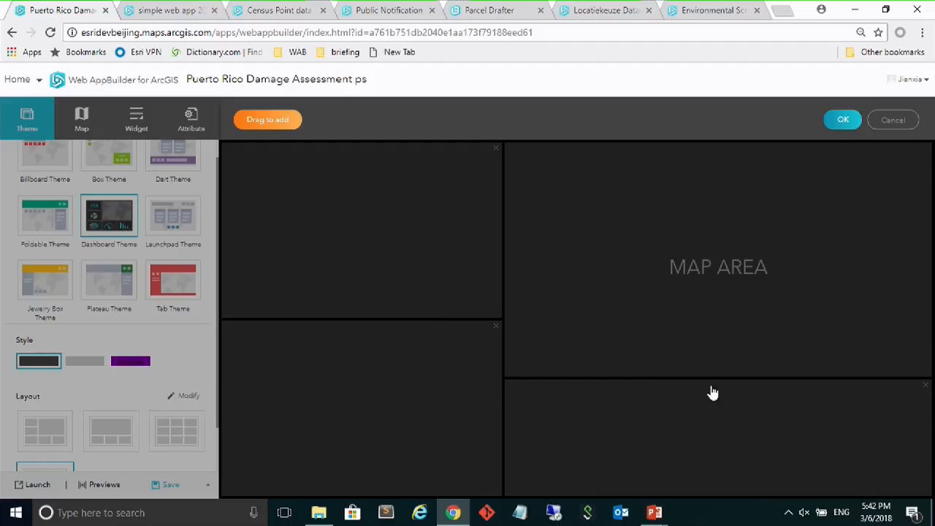
{"action": "left_click", "coordinate": [842, 121]}
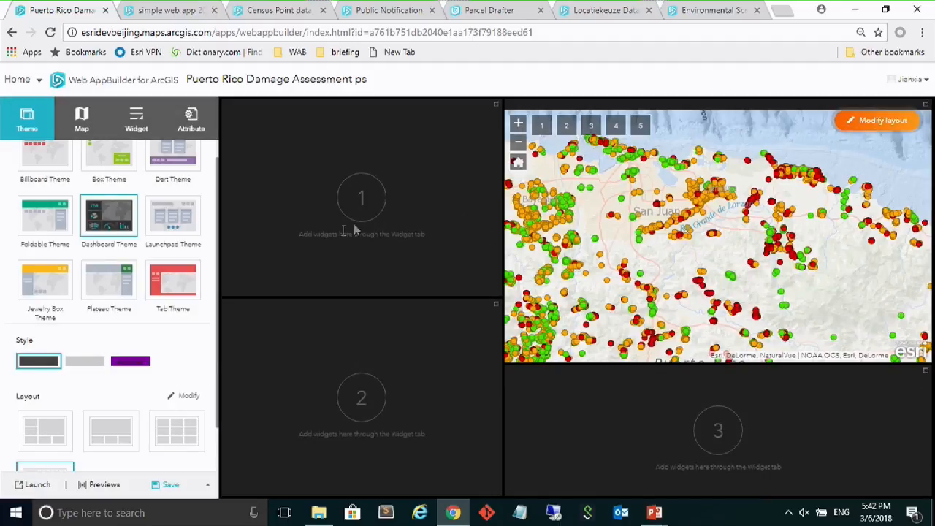
Add the Layer List widget to the first panel with its default settings
{"action": "left_click", "coordinate": [136, 120]}
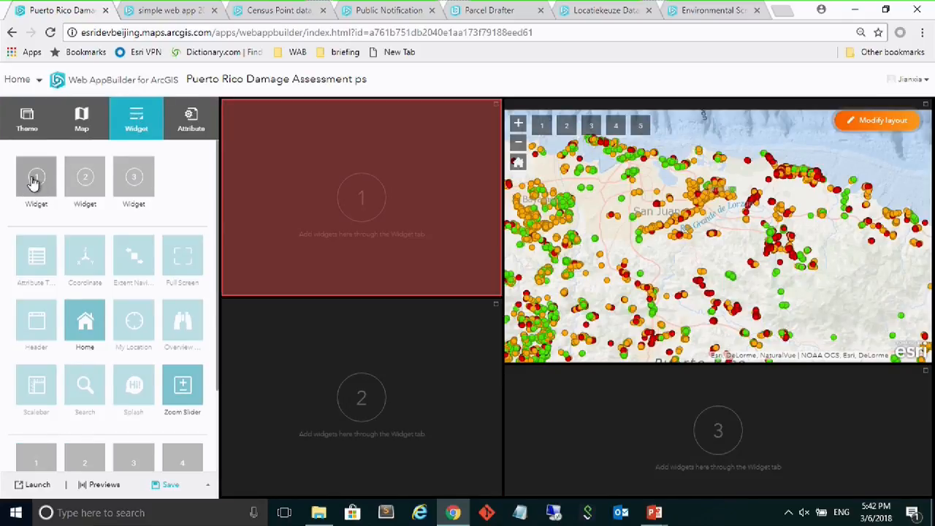
{"action": "left_click", "coordinate": [35, 179]}
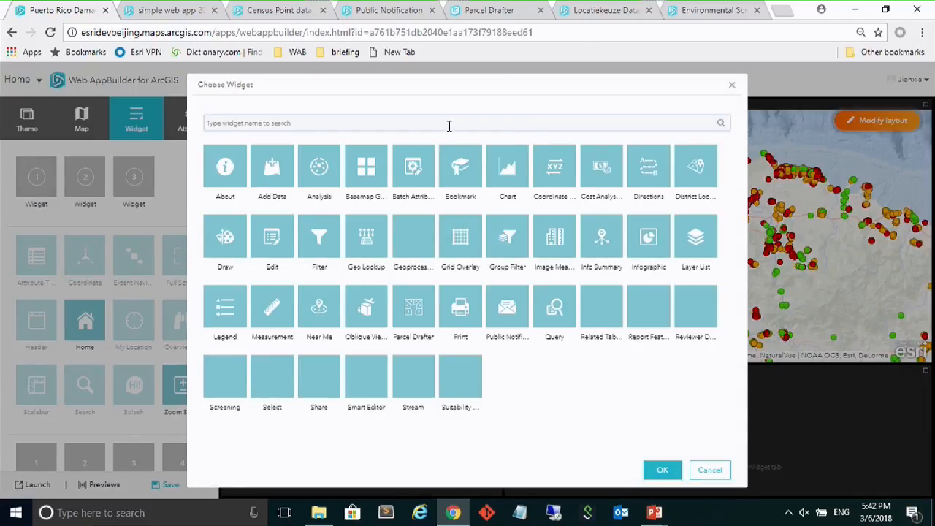
{"action": "left_click", "coordinate": [449, 124]}
{"action": "type", "text": "layer"}
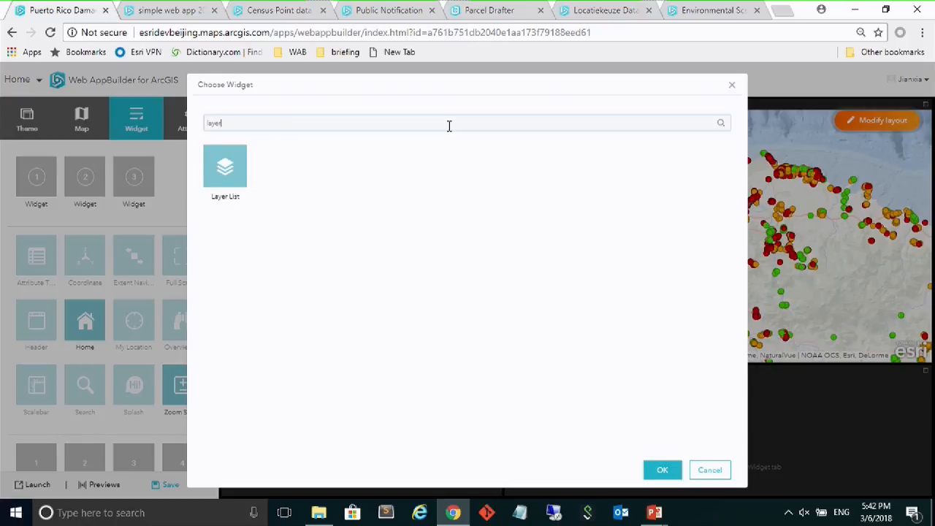
{"action": "left_click", "coordinate": [236, 183]}
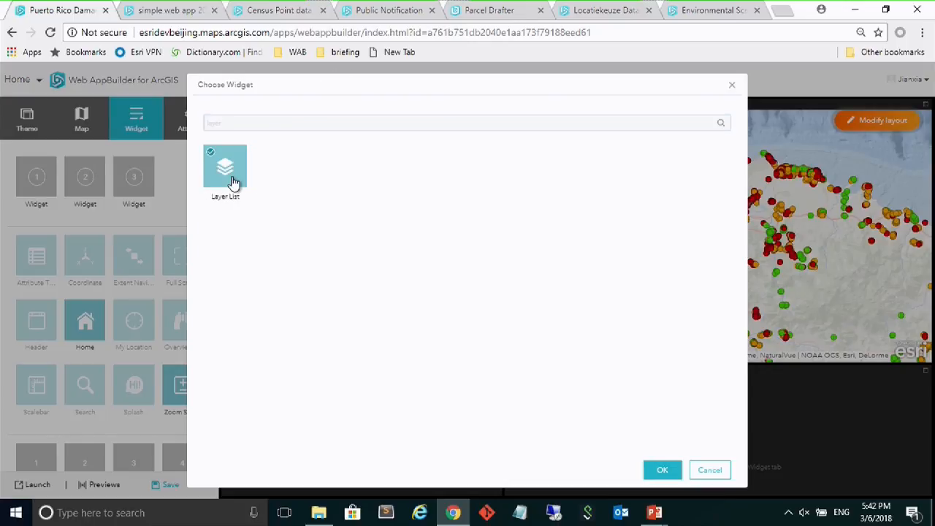
{"action": "left_click", "coordinate": [660, 471]}
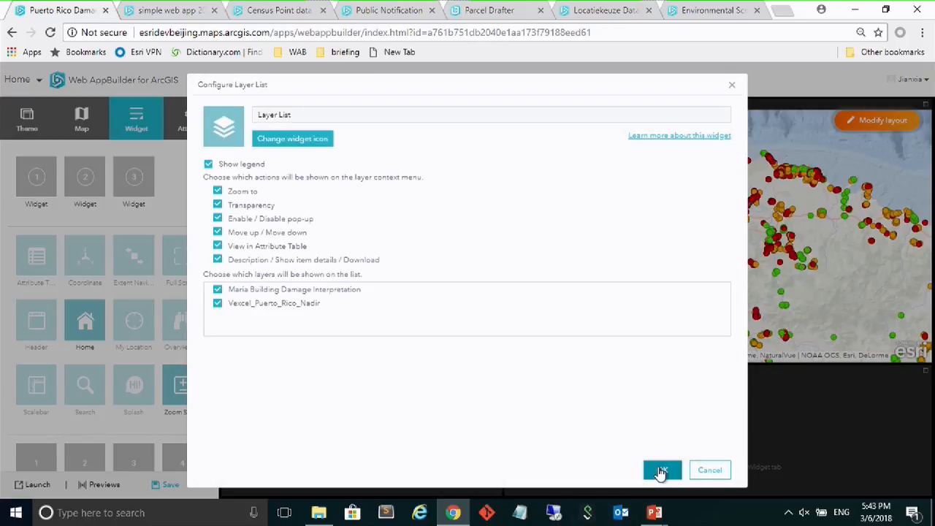
{"action": "left_click", "coordinate": [662, 471]}
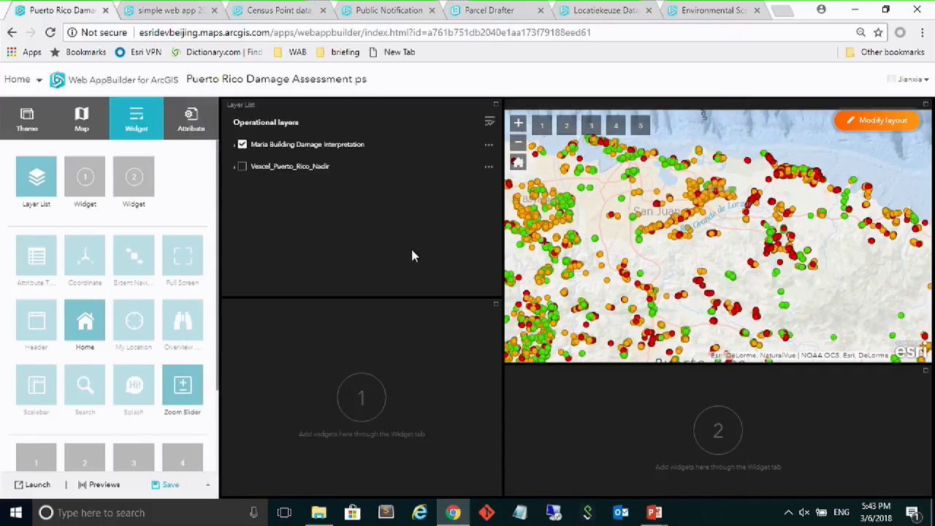
Add the Select widget with its default settings to the panel below the layer list
{"action": "left_click", "coordinate": [80, 183]}
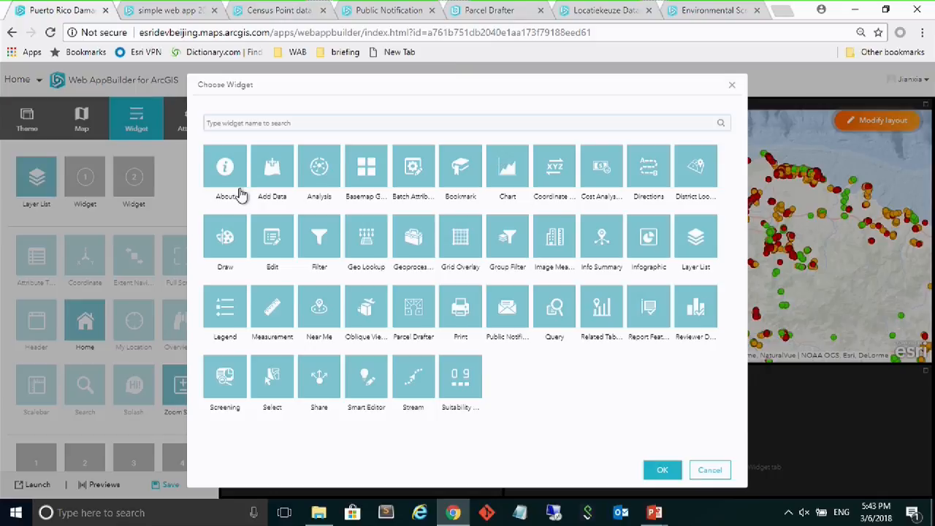
{"action": "left_click", "coordinate": [265, 123]}
{"action": "type", "text": "selec"}
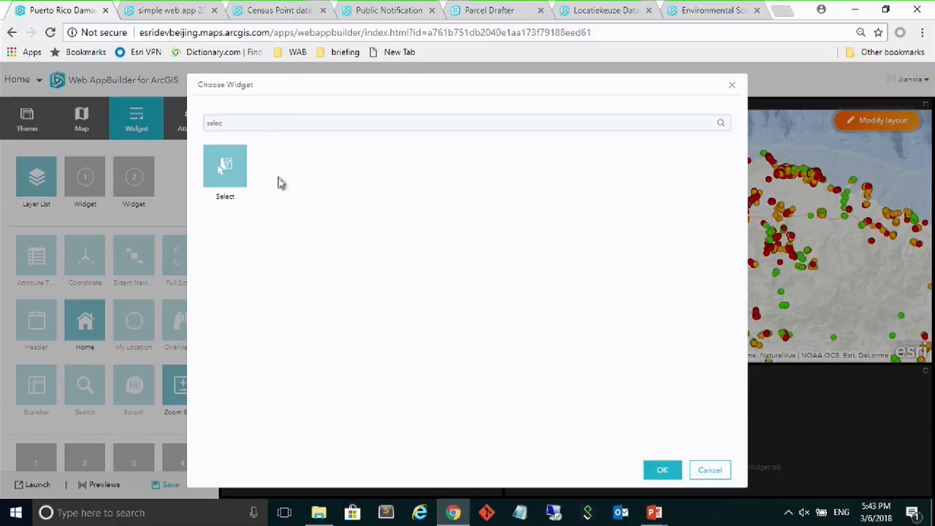
{"action": "left_click", "coordinate": [233, 165]}
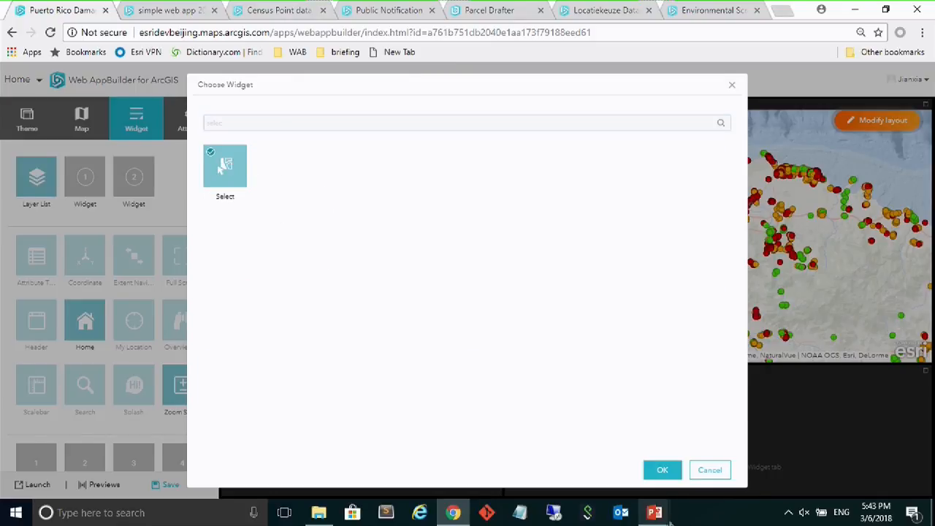
{"action": "left_click", "coordinate": [663, 473]}
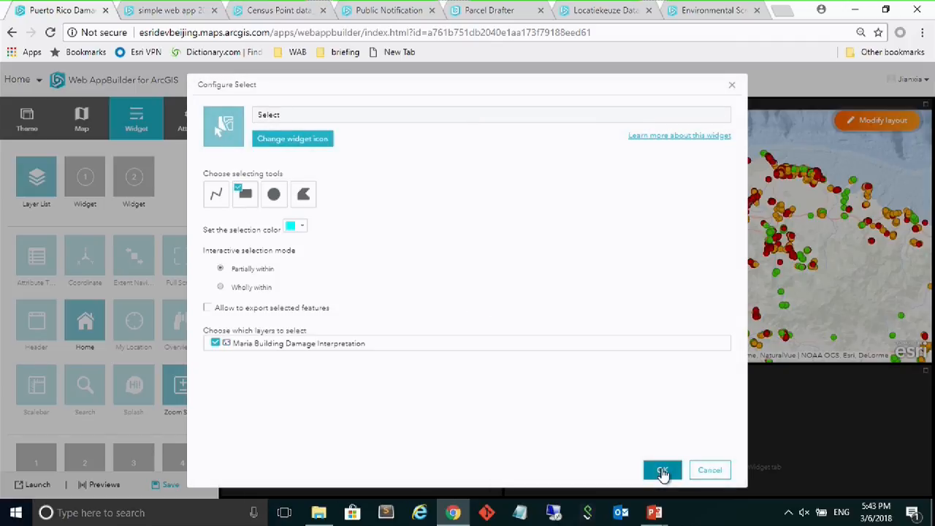
{"action": "left_click", "coordinate": [663, 471]}
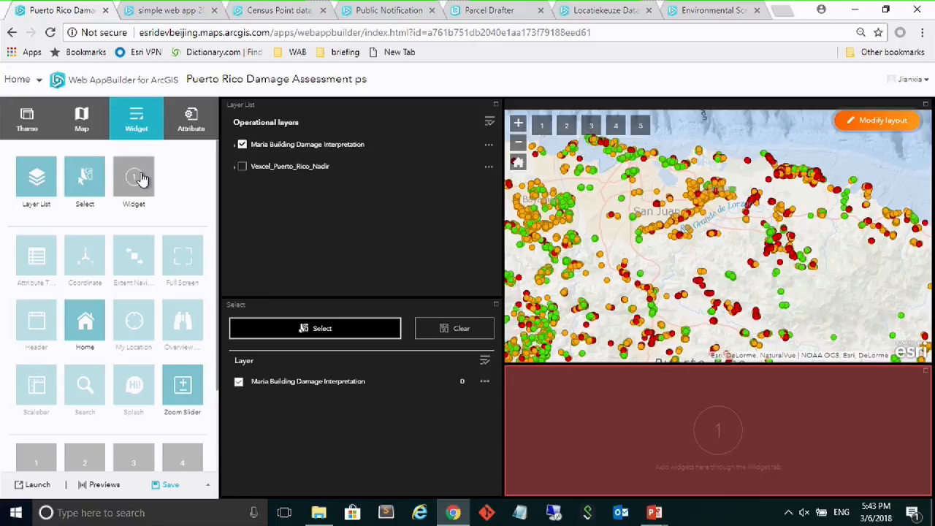
Add an Infographic widget to the panel below the map, using the Bar template and Maria Building Damage Interpretation as data source
{"action": "left_click", "coordinate": [140, 179]}
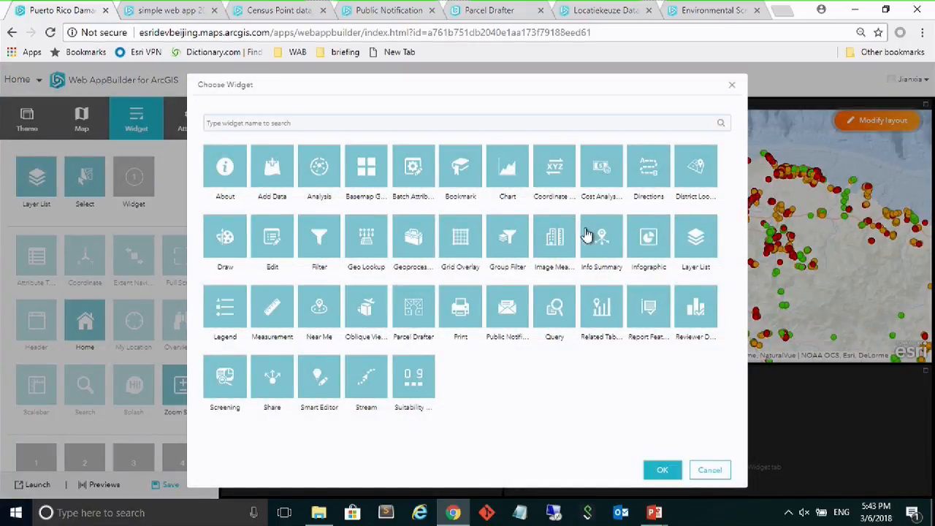
{"action": "left_click", "coordinate": [647, 249]}
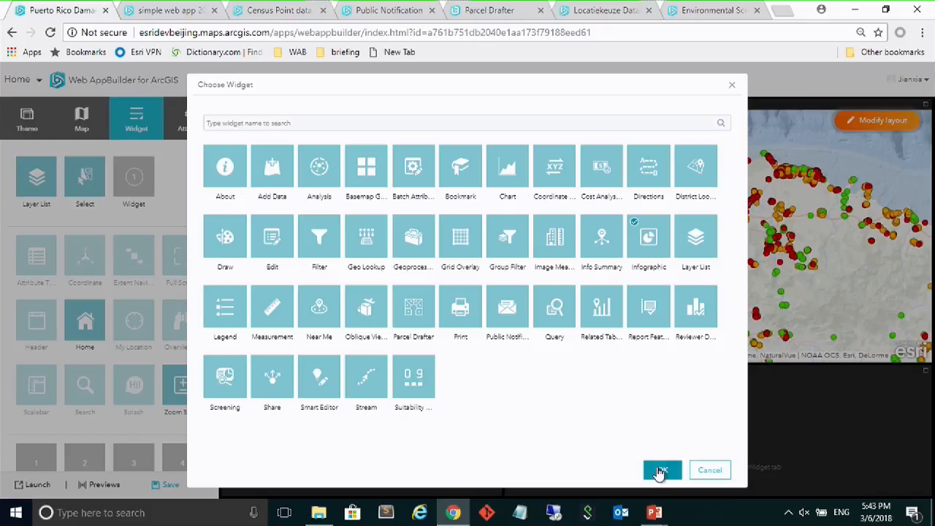
{"action": "left_click", "coordinate": [661, 471]}
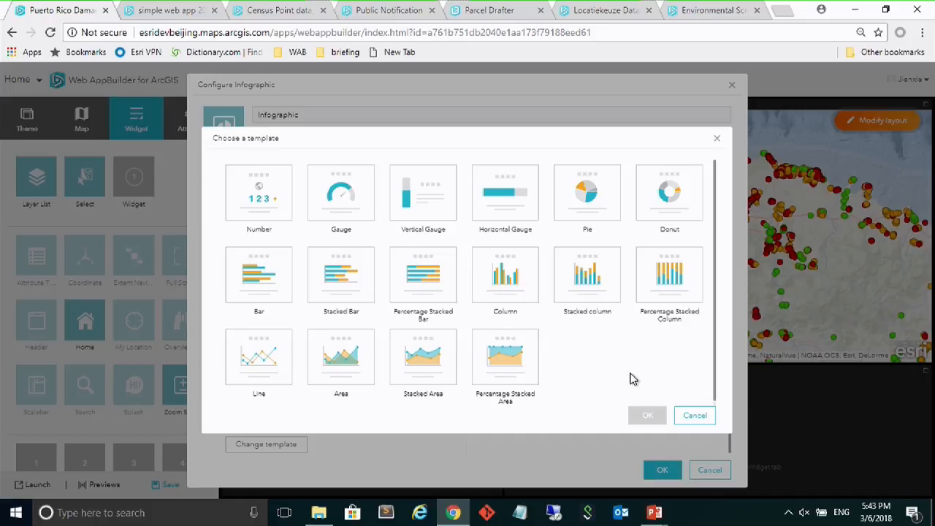
{"action": "left_click", "coordinate": [250, 285]}
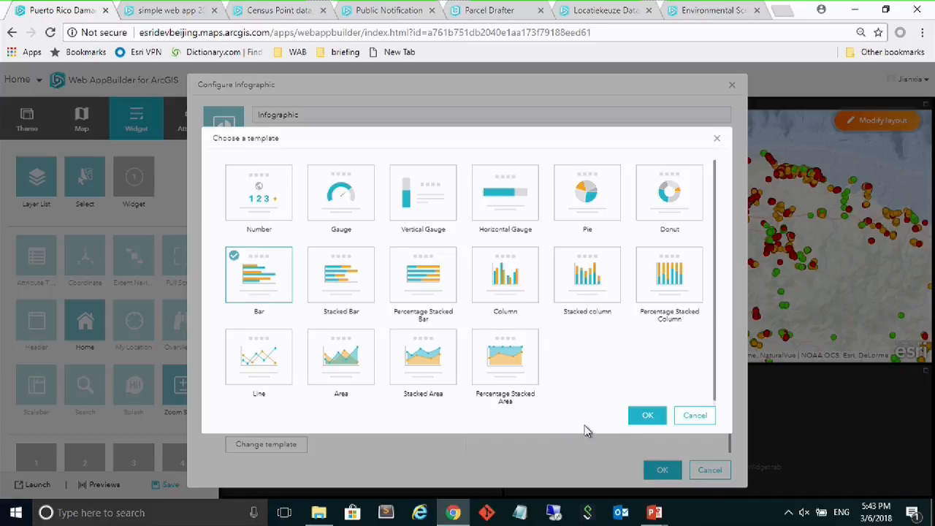
{"action": "left_click", "coordinate": [640, 420]}
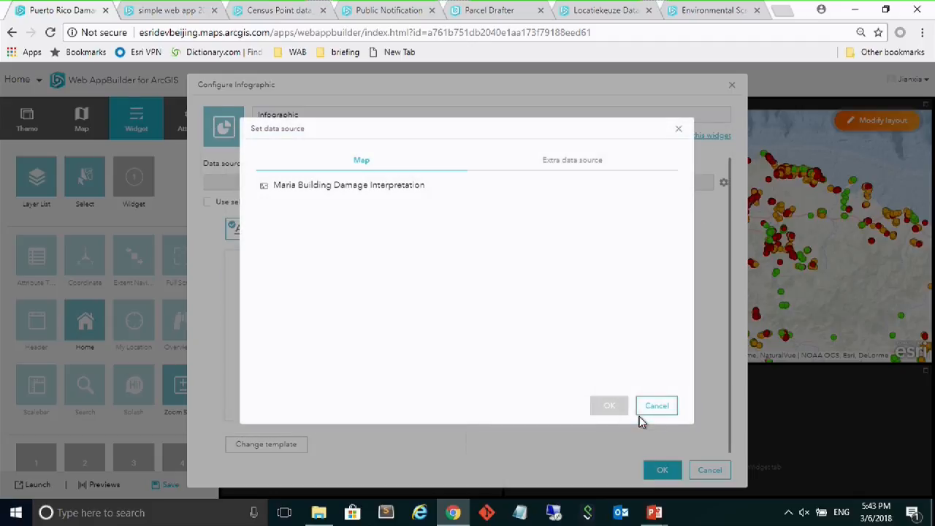
{"action": "left_click", "coordinate": [392, 190]}
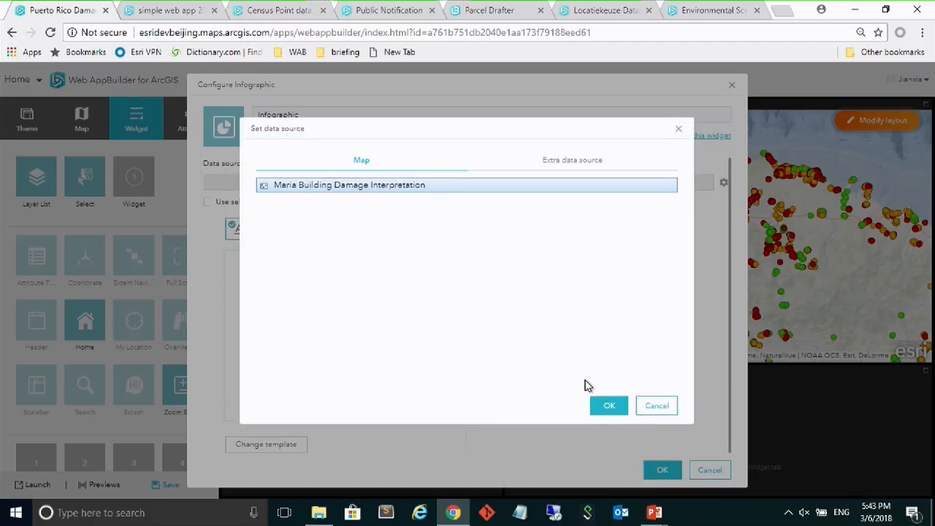
{"action": "left_click", "coordinate": [605, 405]}
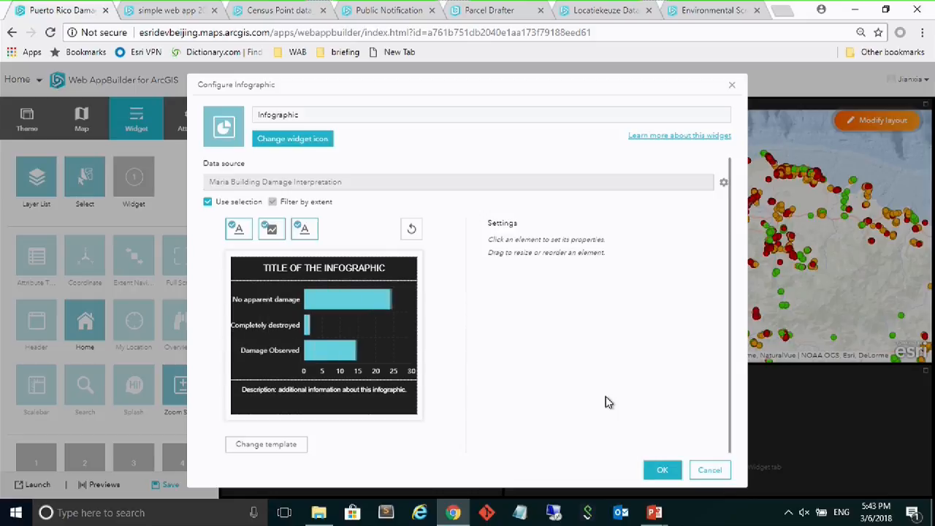
Remove the title and the description text elements from the infographic
{"action": "left_click", "coordinate": [376, 269]}
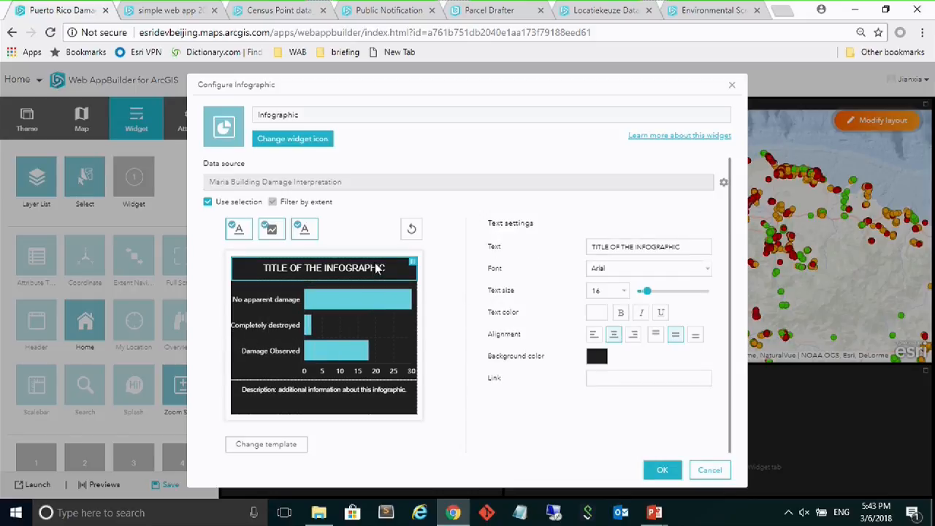
{"action": "left_click", "coordinate": [242, 231]}
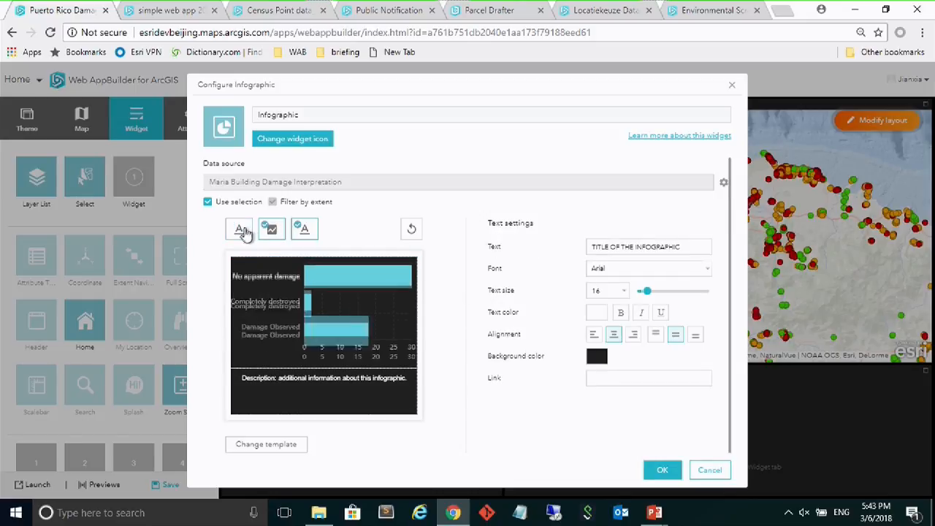
{"action": "left_click", "coordinate": [275, 394]}
{"action": "left_click", "coordinate": [305, 231]}
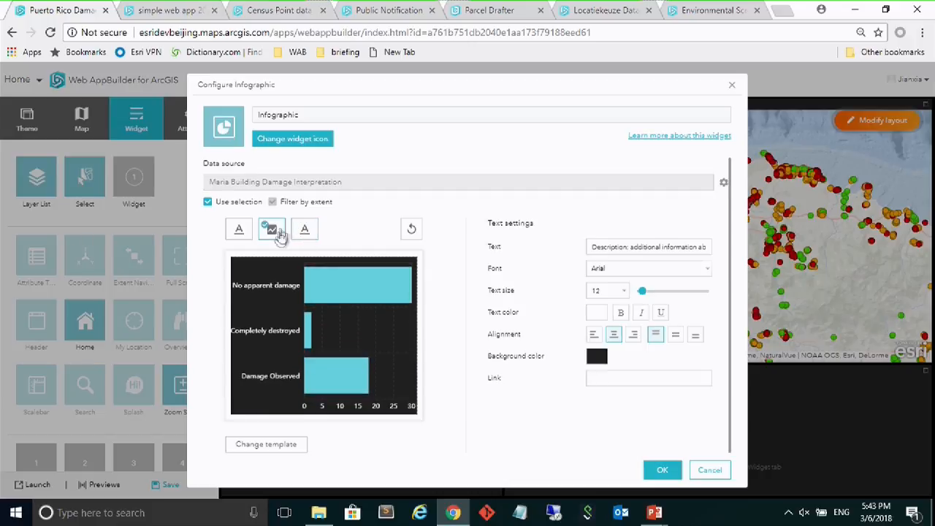
Keep Preliminary Damage Assessment as the bar chart's category field and sort the categories by value
{"action": "left_click", "coordinate": [336, 305]}
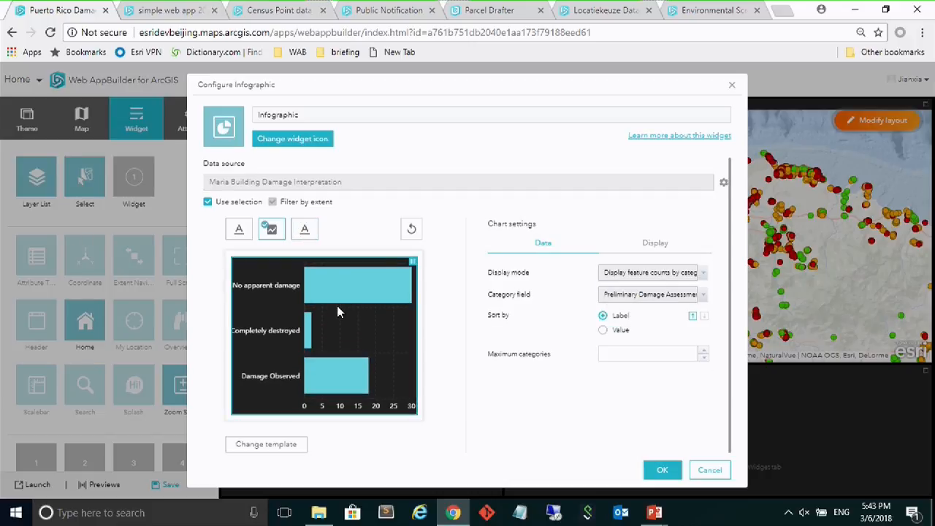
{"action": "left_click", "coordinate": [702, 300]}
{"action": "left_click", "coordinate": [701, 300]}
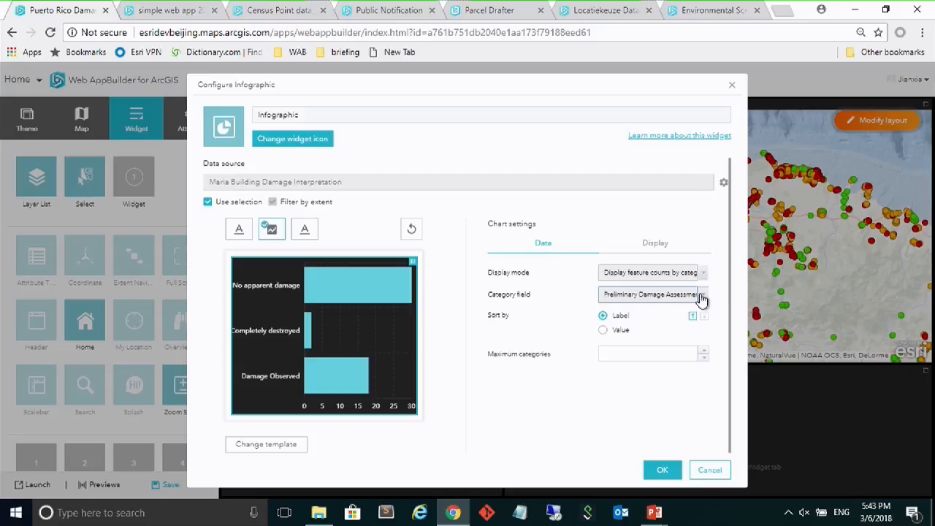
{"action": "left_click", "coordinate": [603, 331]}
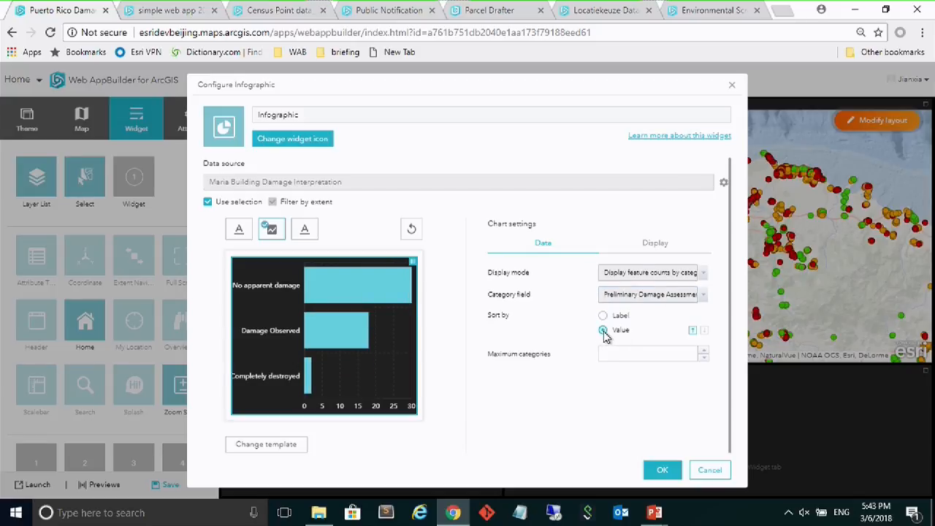
Color the chart bars with the layer's symbology after trying dark red, and apply the infographic configuration
{"action": "left_click", "coordinate": [665, 251]}
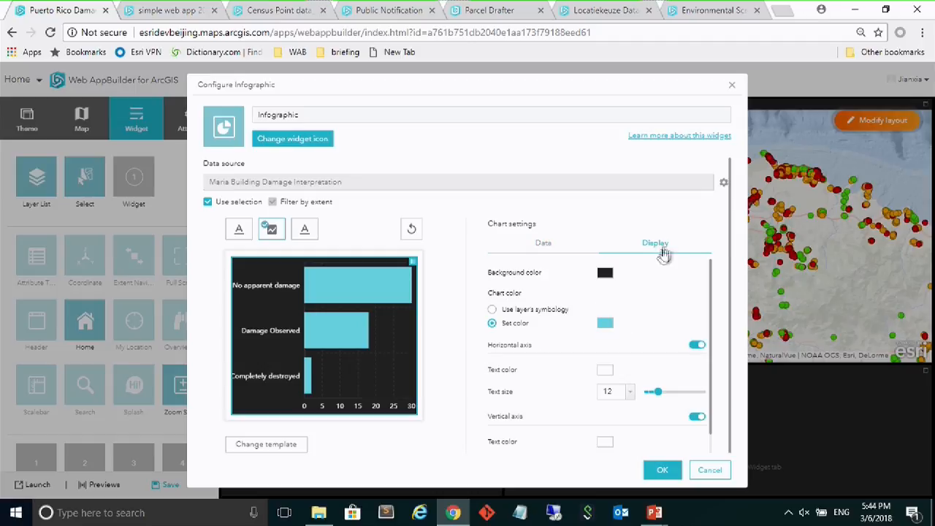
{"action": "left_click", "coordinate": [605, 322]}
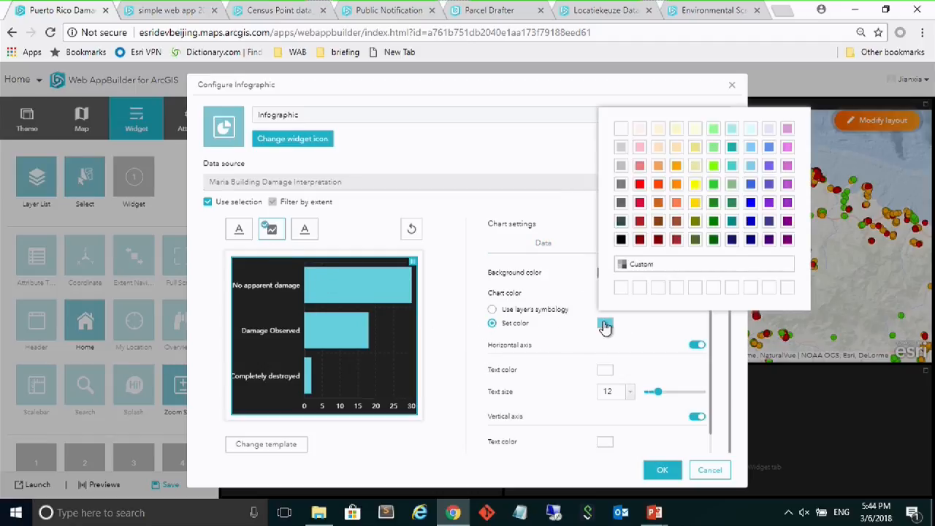
{"action": "left_click", "coordinate": [641, 241]}
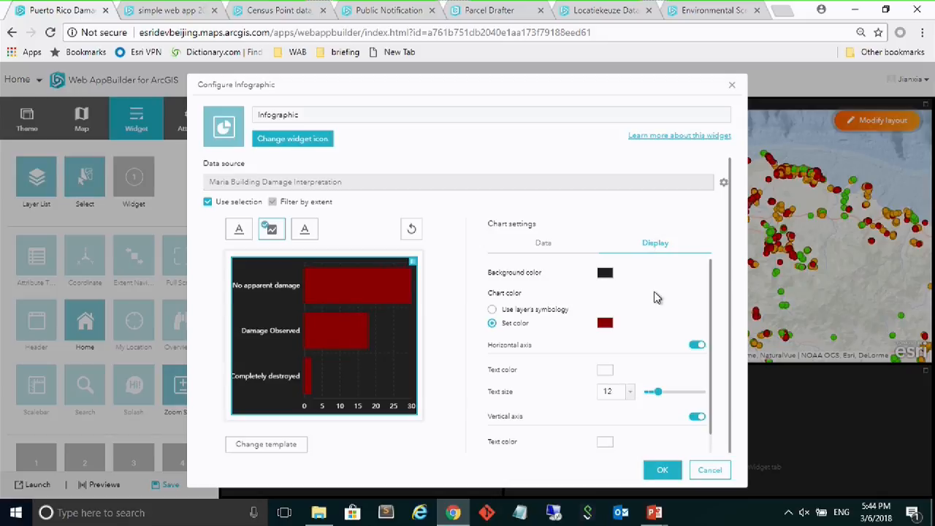
{"action": "left_click", "coordinate": [494, 311]}
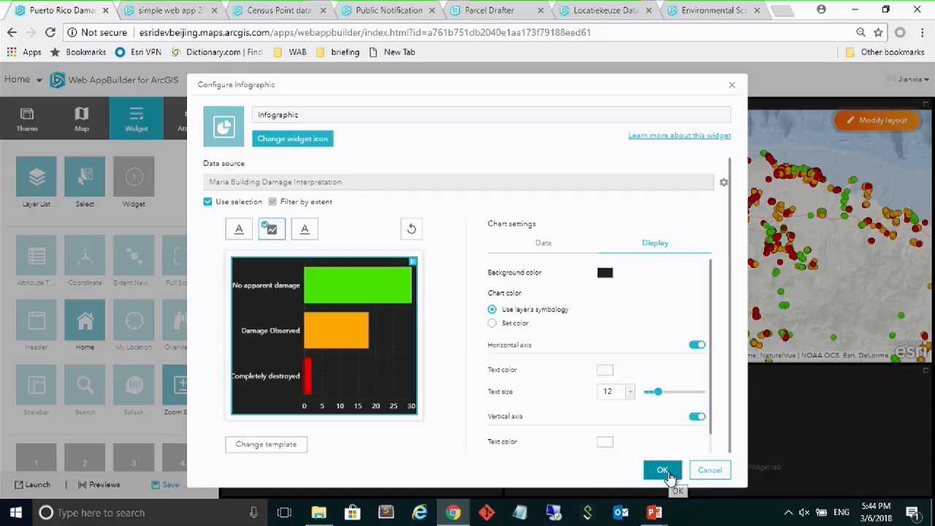
{"action": "left_click", "coordinate": [670, 472]}
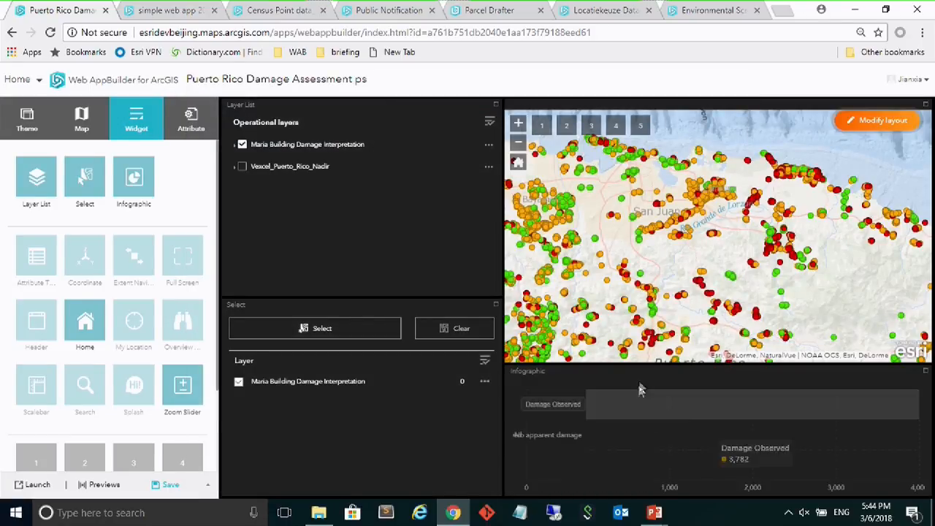
Test the infographic by highlighting the Damage Observed and No apparent damage features on the map and panning the map east
{"action": "mouse_move", "coordinate": [663, 404]}
{"action": "left_click", "coordinate": [702, 408]}
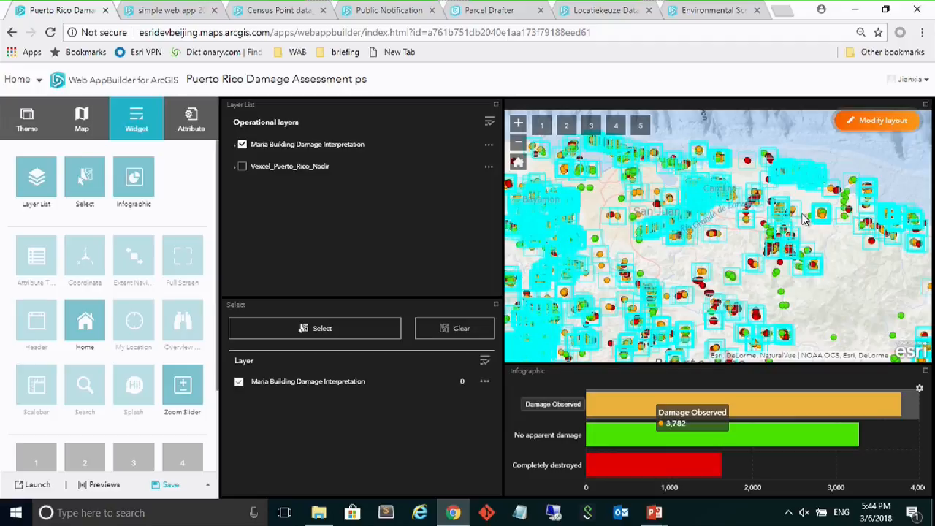
{"action": "left_click", "coordinate": [793, 439]}
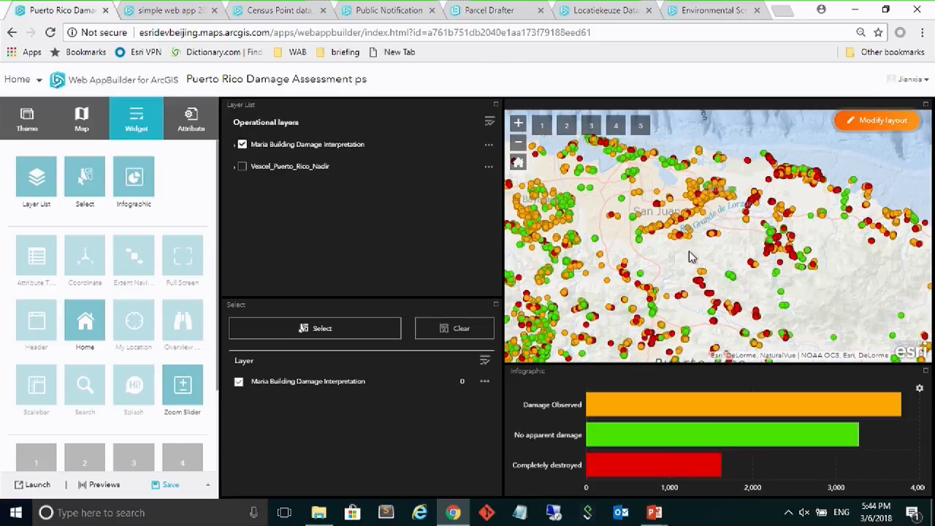
{"action": "left_click_drag", "start_coordinate": [689, 255], "coordinate": [548, 261]}
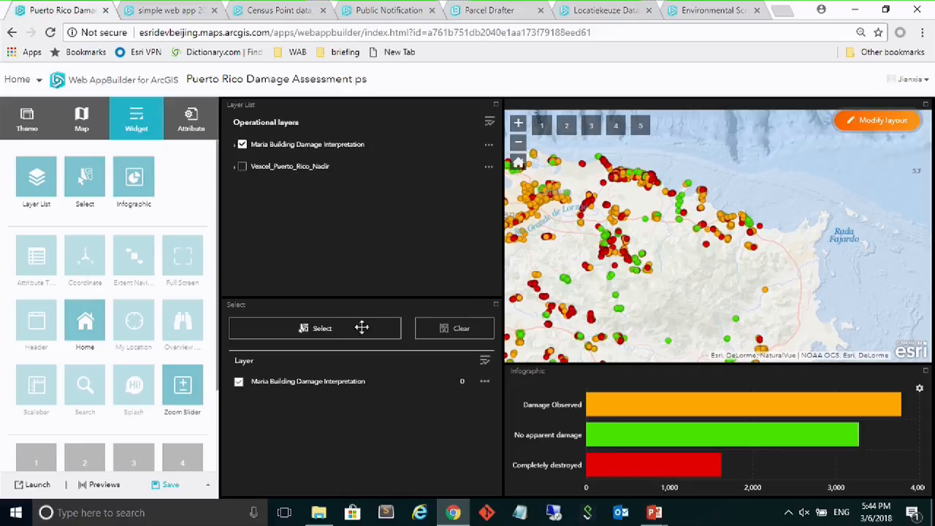
Check the chart against the eastern map extent and expand the Maria Building Damage Interpretation legend in the layer list
{"action": "left_click", "coordinate": [714, 233]}
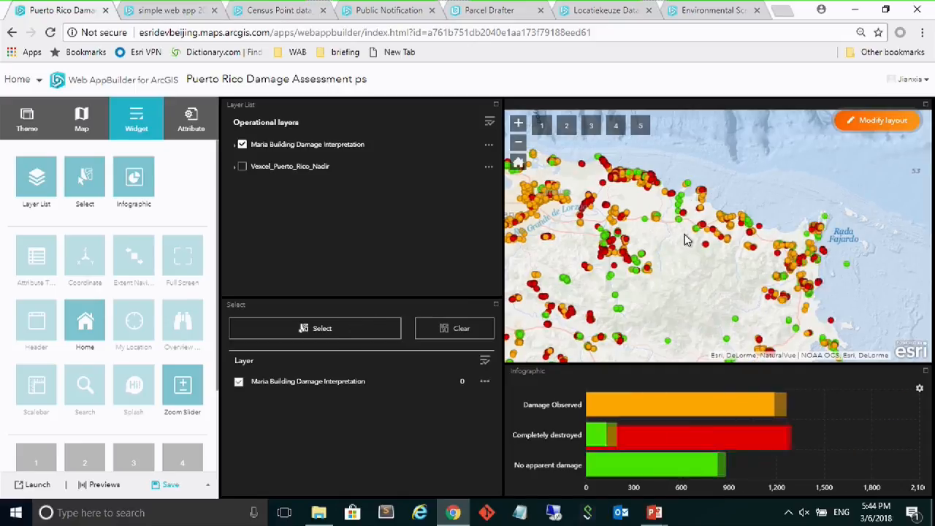
{"action": "left_click", "coordinate": [684, 236]}
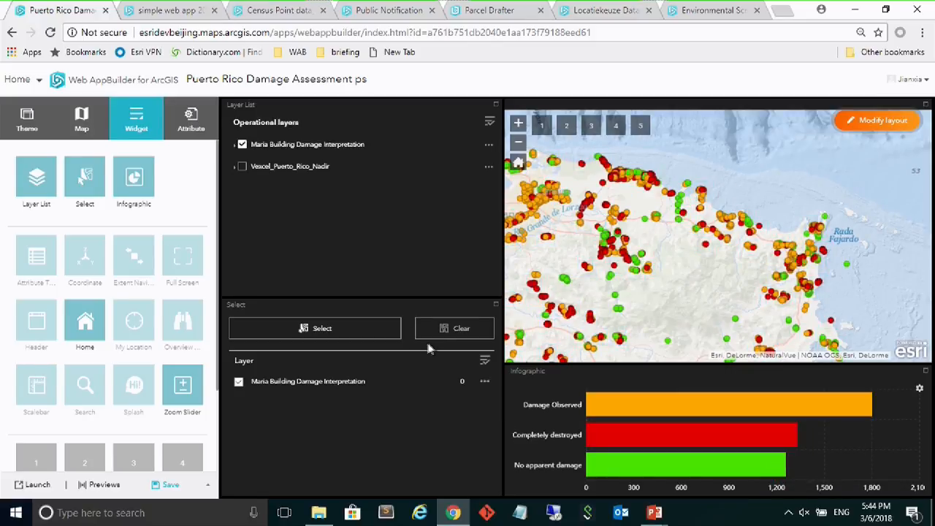
{"action": "left_click", "coordinate": [325, 151]}
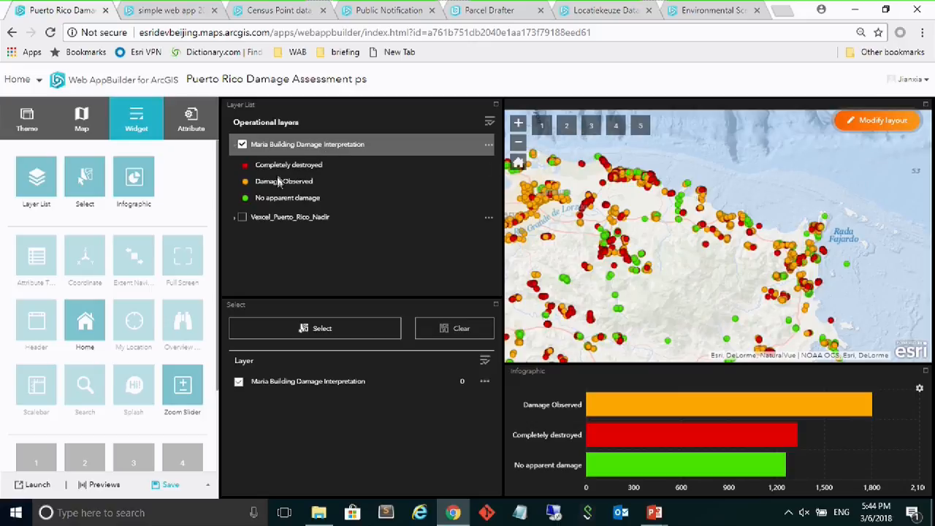
Select the inland cluster of damage points on the map with a rectangle and save the app
{"action": "left_click", "coordinate": [335, 333]}
{"action": "left_click", "coordinate": [368, 337]}
{"action": "left_click_drag", "start_coordinate": [585, 228], "coordinate": [647, 279]}
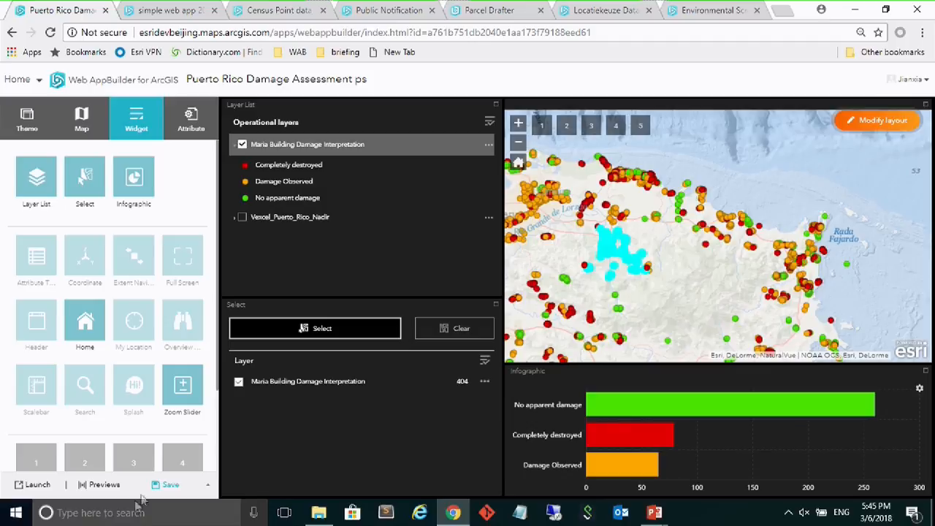
{"action": "left_click", "coordinate": [168, 486]}
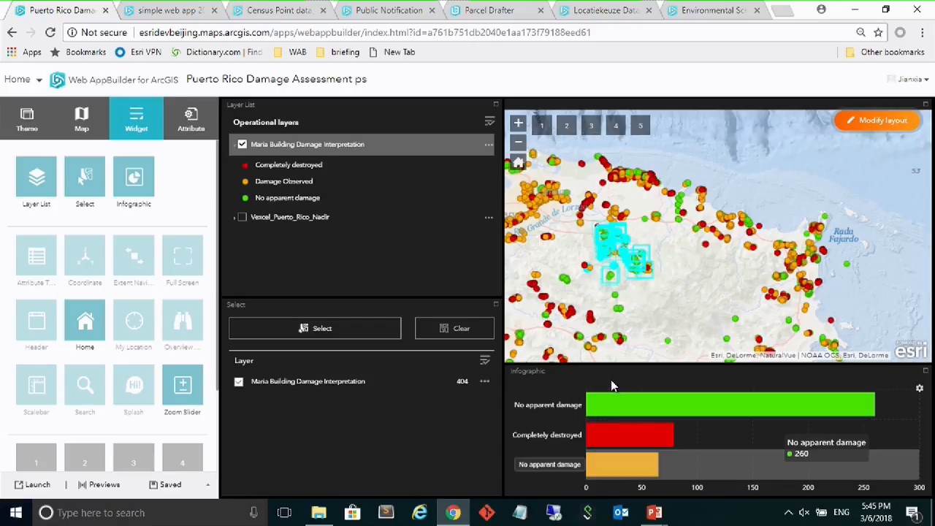
Add a second Infographic widget to the existing infographic panel, using the Number template and Maria Building Damage Interpretation as data source
{"action": "mouse_move", "coordinate": [146, 176]}
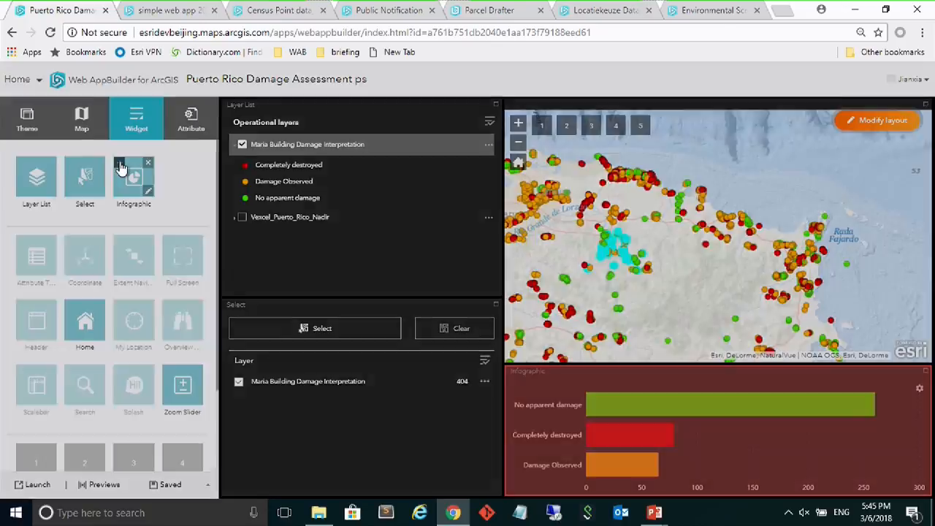
{"action": "left_click", "coordinate": [120, 165]}
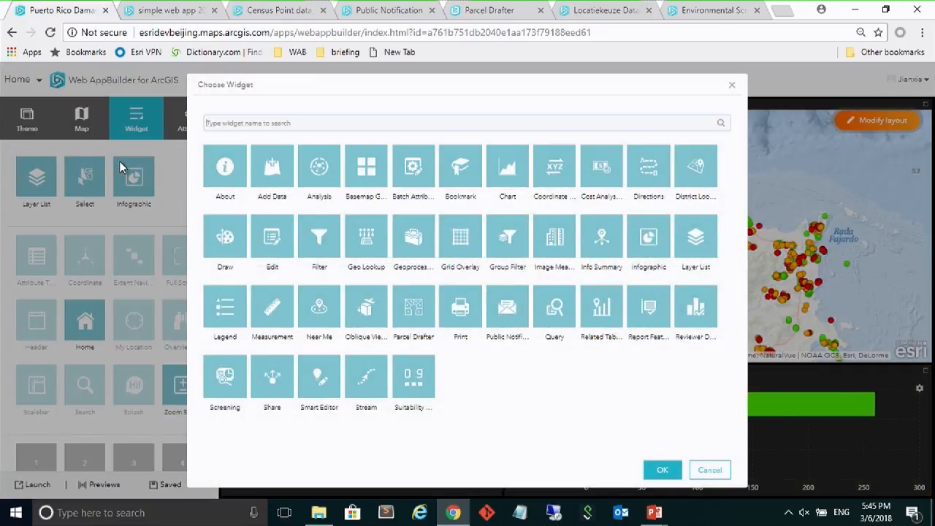
{"action": "left_click", "coordinate": [648, 243]}
{"action": "left_click", "coordinate": [661, 469]}
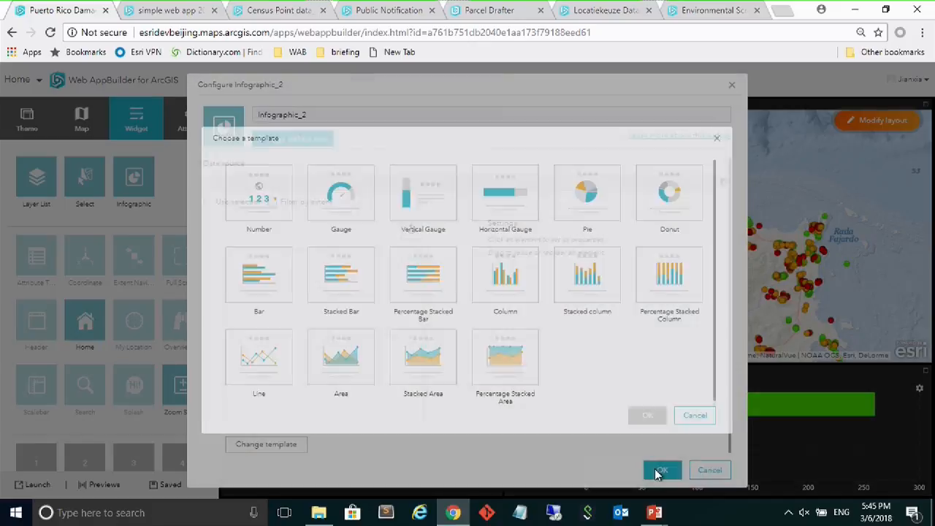
{"action": "left_click", "coordinate": [269, 207]}
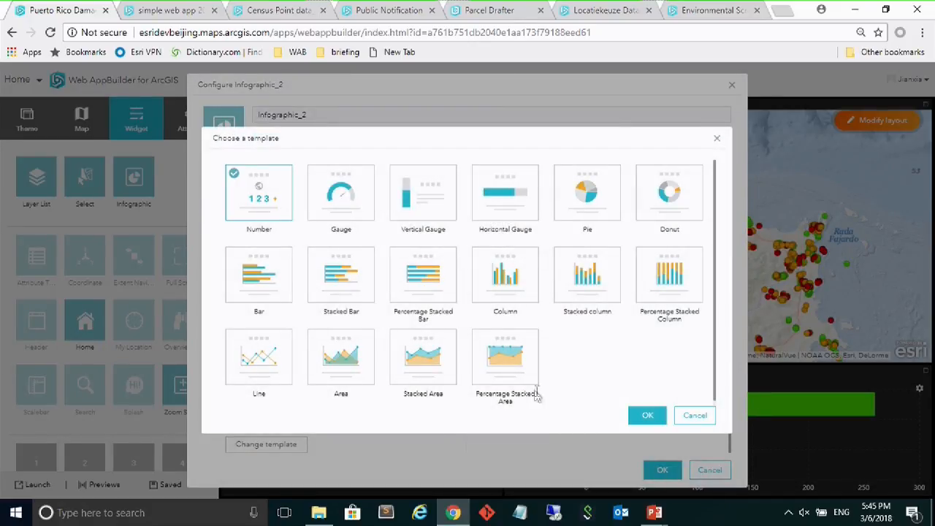
{"action": "left_click", "coordinate": [648, 416]}
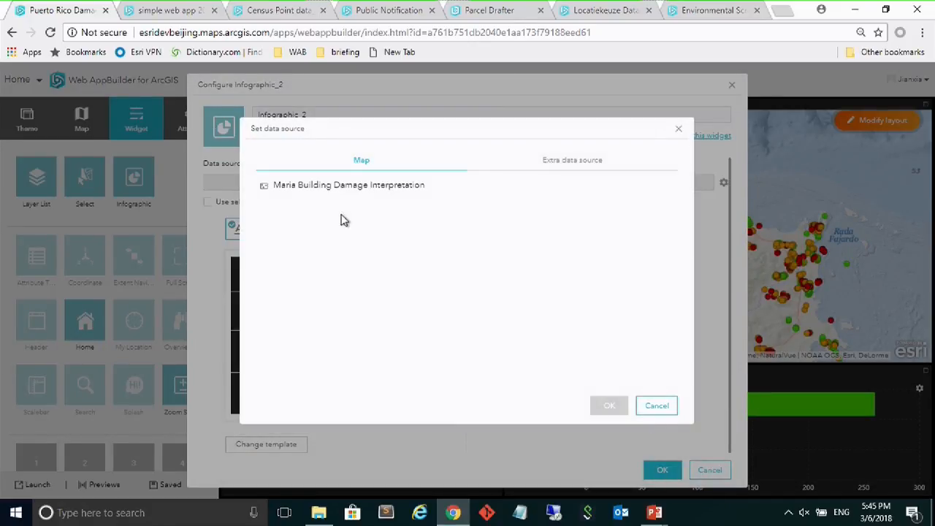
{"action": "left_click", "coordinate": [352, 187]}
{"action": "left_click", "coordinate": [611, 409]}
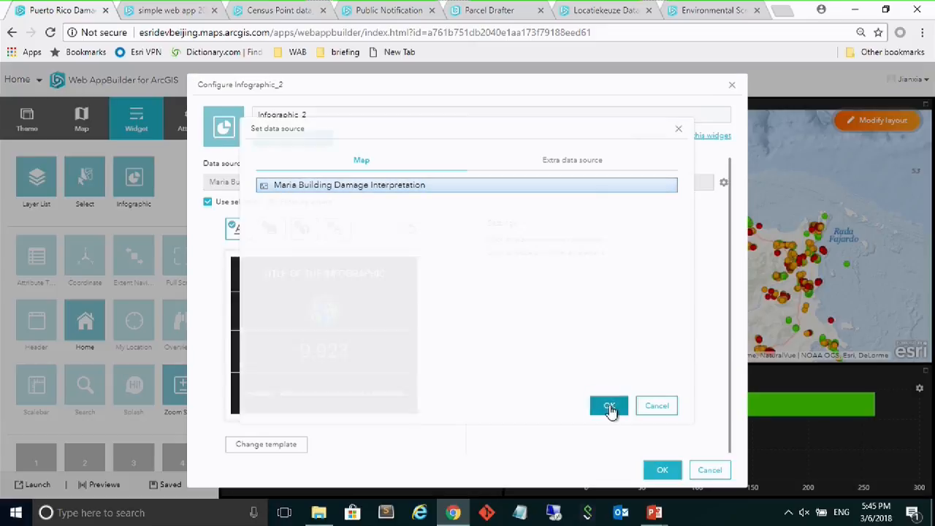
Remove the title, image and description elements from the number infographic
{"action": "left_click", "coordinate": [343, 280]}
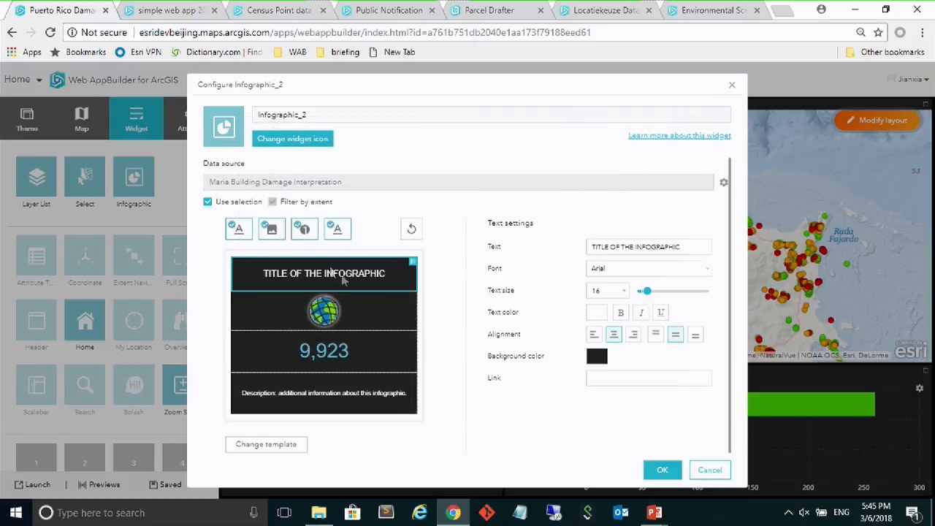
{"action": "left_click", "coordinate": [241, 231]}
{"action": "left_click", "coordinate": [272, 233]}
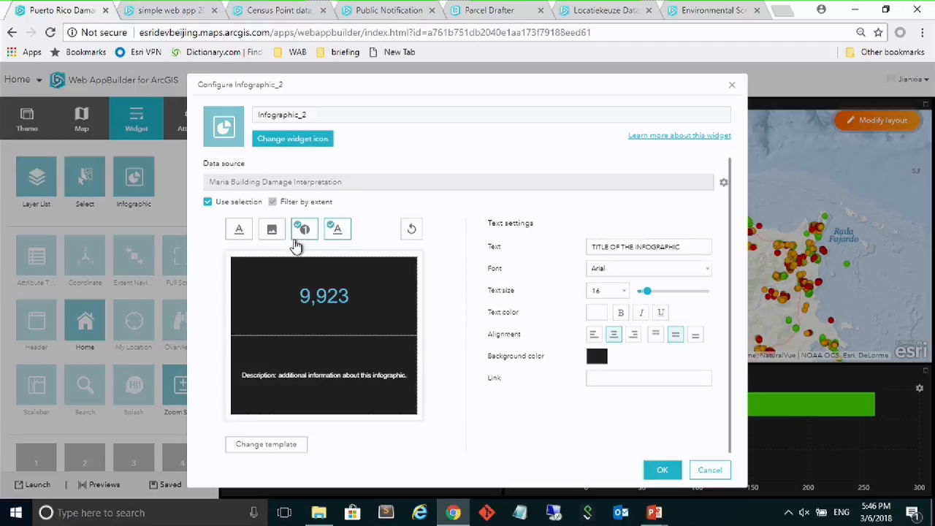
{"action": "left_click", "coordinate": [337, 230]}
Review the number's display settings, keep Feature count as its data format, and apply the second infographic's configuration
{"action": "left_click", "coordinate": [345, 329]}
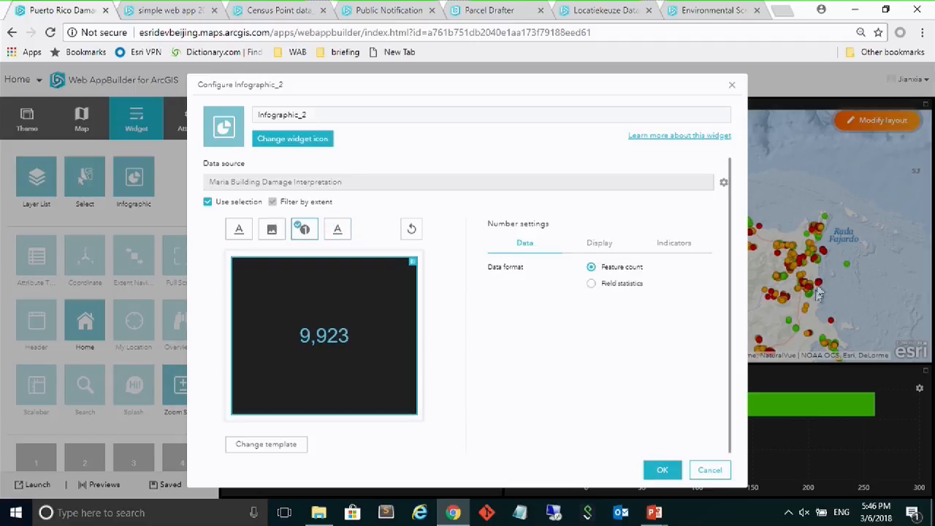
{"action": "left_click", "coordinate": [601, 245]}
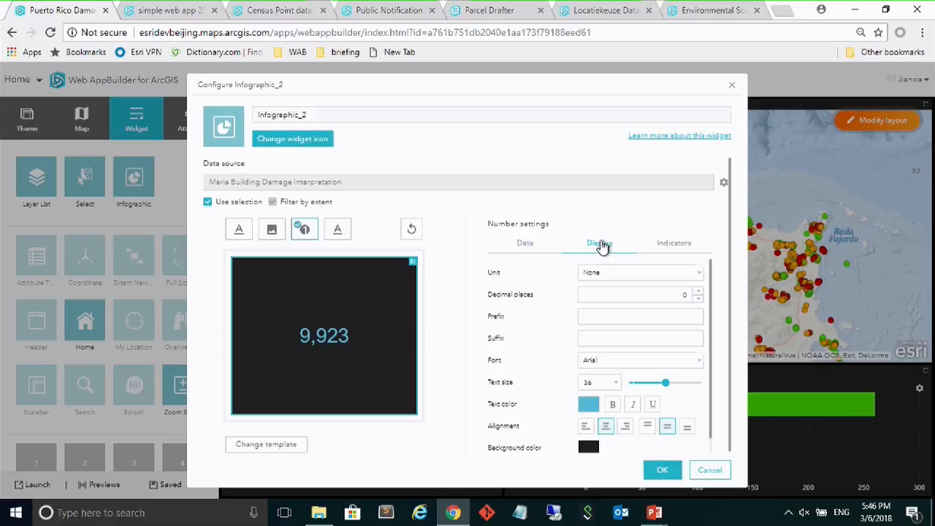
{"action": "left_click", "coordinate": [530, 245]}
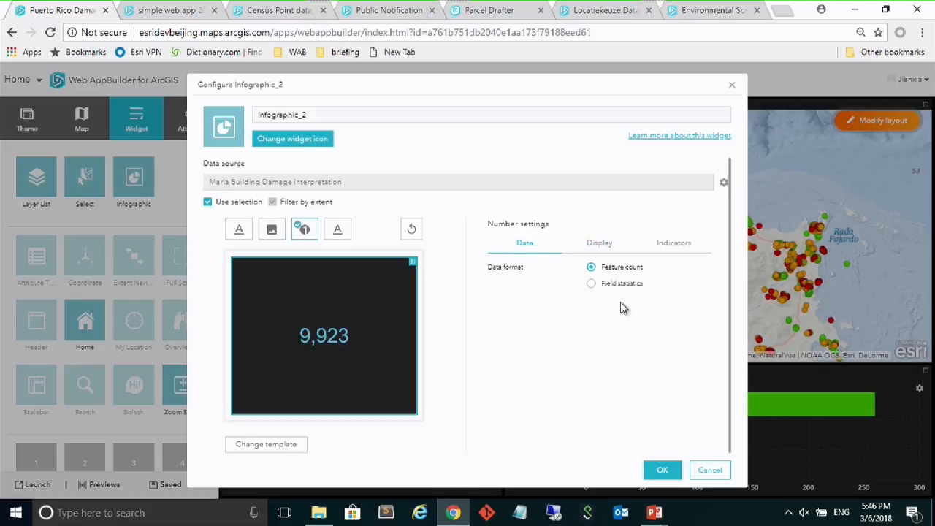
{"action": "left_click", "coordinate": [663, 470]}
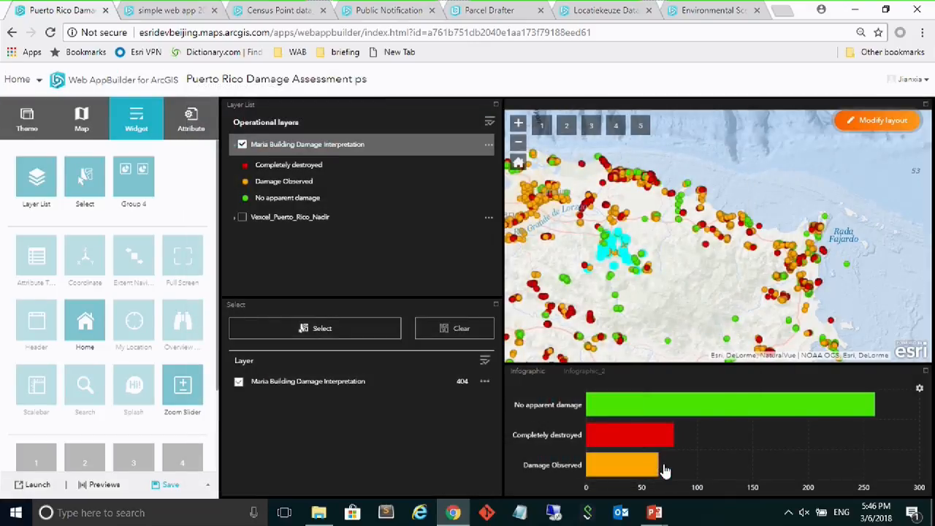
Test the number infographic by panning the map east and partly back, and return to the bar chart infographic
{"action": "left_click", "coordinate": [594, 374]}
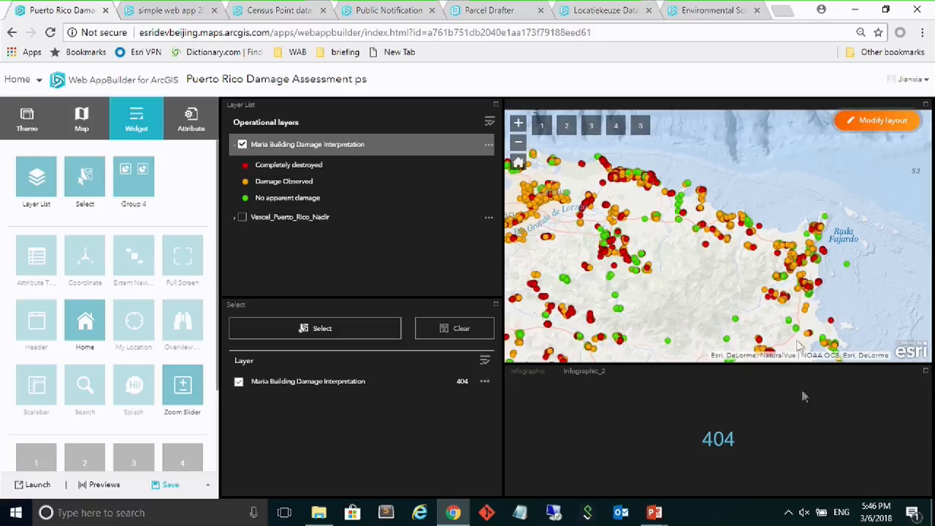
{"action": "left_click_drag", "start_coordinate": [658, 252], "coordinate": [542, 257]}
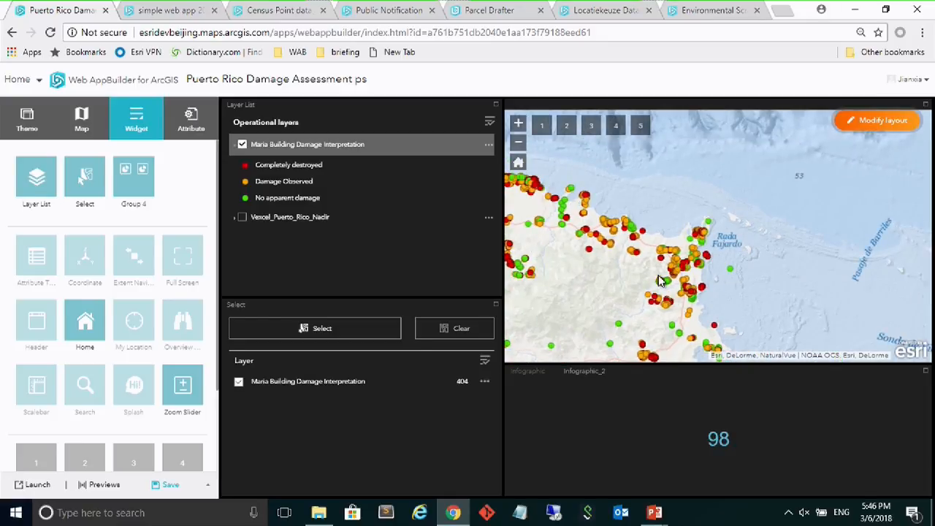
{"action": "left_click_drag", "start_coordinate": [658, 276], "coordinate": [688, 259]}
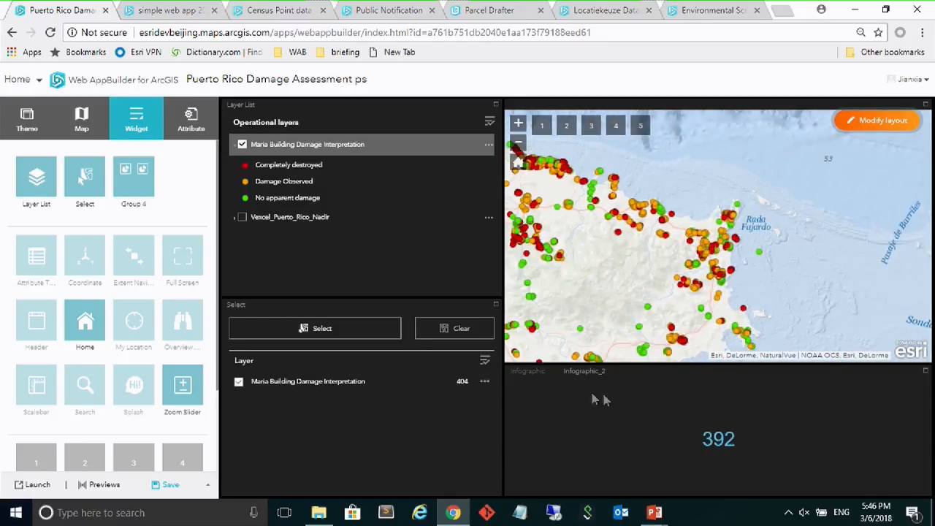
{"action": "left_click", "coordinate": [529, 374]}
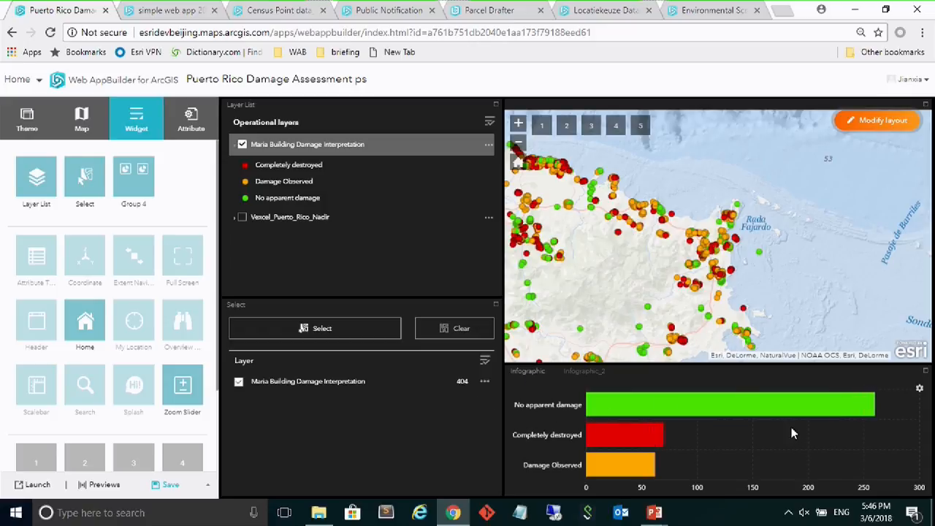
Save the app and preview it at 1024 x 768, paging through the Layer List, Select and Infographic widgets
{"action": "left_click", "coordinate": [170, 489]}
{"action": "left_click", "coordinate": [100, 484]}
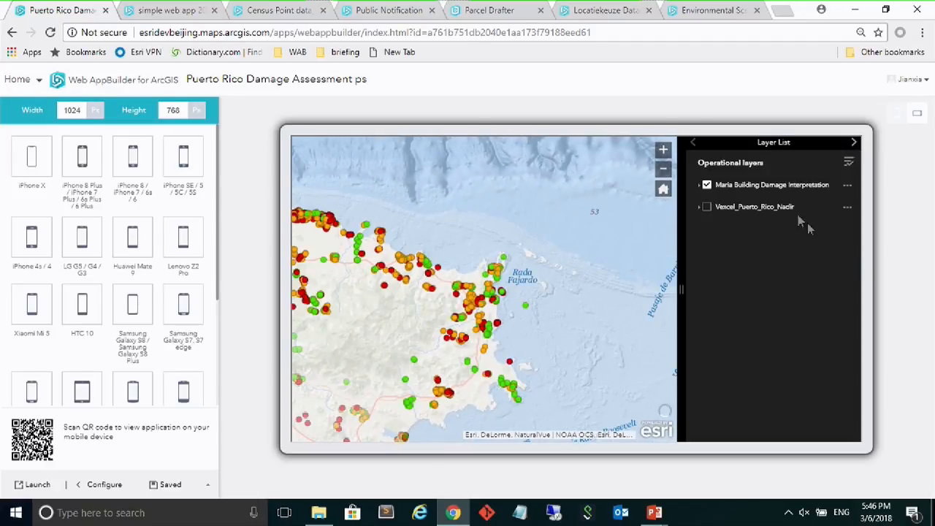
{"action": "left_click", "coordinate": [854, 145]}
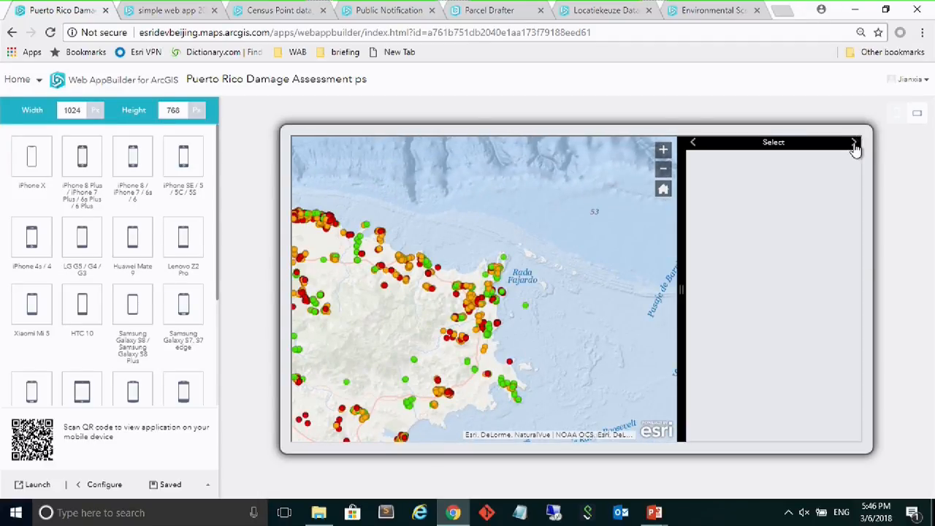
{"action": "left_click", "coordinate": [855, 147]}
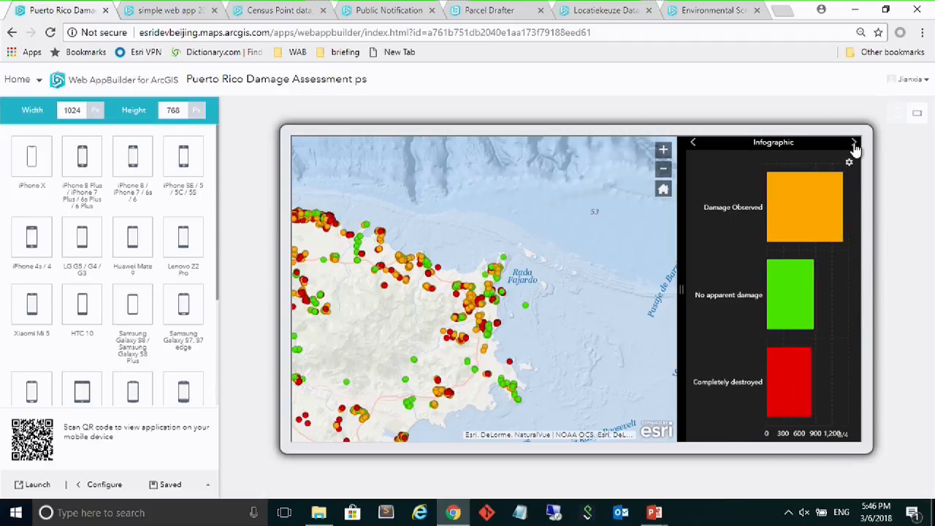
{"action": "mouse_move", "coordinate": [795, 204]}
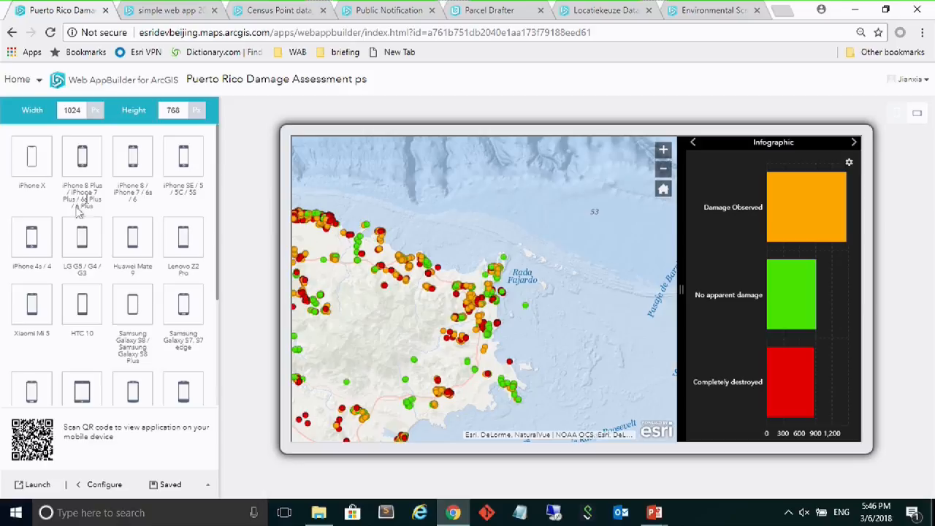
Preview the app on iPhone SE / 5 / 5C / 5S, select points with a rectangle, and view the infographic
{"action": "left_click", "coordinate": [191, 161]}
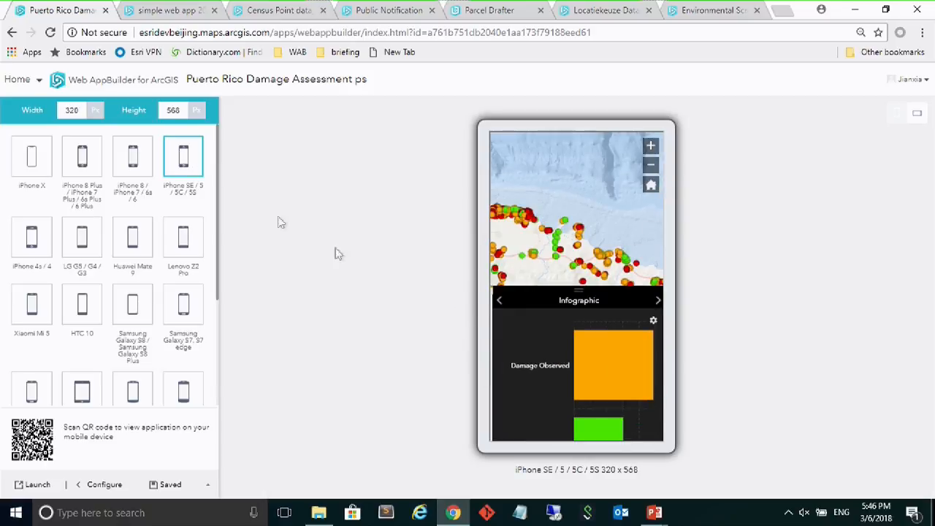
{"action": "left_click", "coordinate": [657, 302]}
{"action": "left_click", "coordinate": [497, 301]}
{"action": "left_click", "coordinate": [497, 301]}
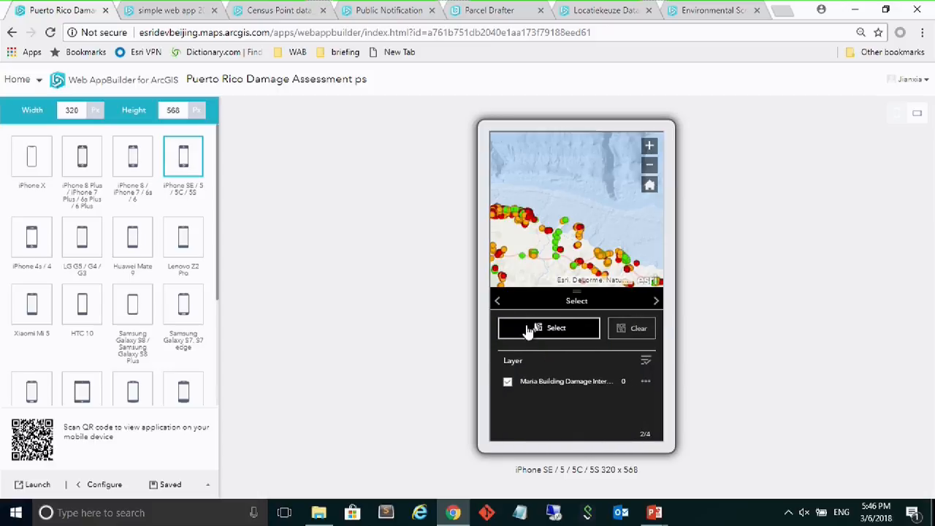
{"action": "left_click", "coordinate": [532, 330]}
{"action": "mouse_move", "coordinate": [540, 229]}
{"action": "left_mouse_down"}
{"action": "mouse_move", "coordinate": [621, 285]}
{"action": "mouse_move", "coordinate": [582, 271]}
{"action": "left_mouse_up"}
{"action": "left_click", "coordinate": [656, 301]}
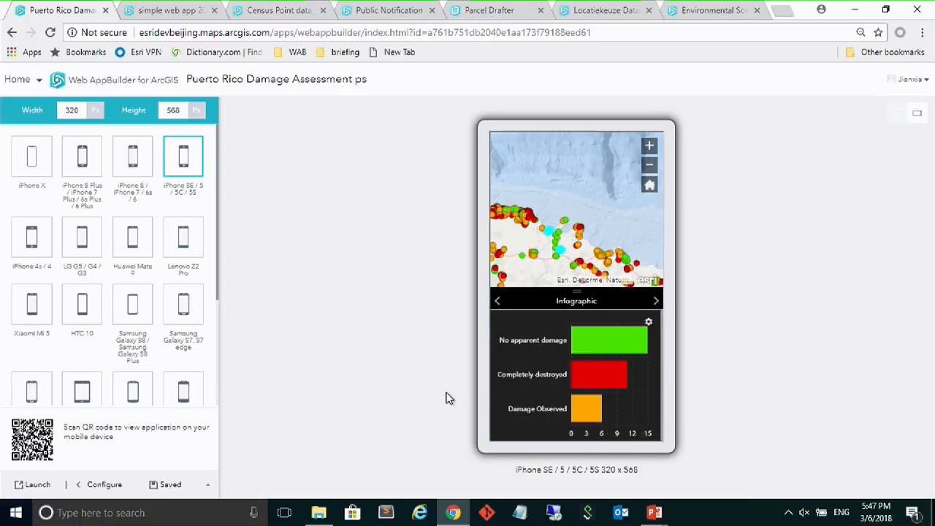
Launch the app, maximize and restore its map and infographic panels, and return to the builder's configuration view
{"action": "left_click", "coordinate": [40, 486]}
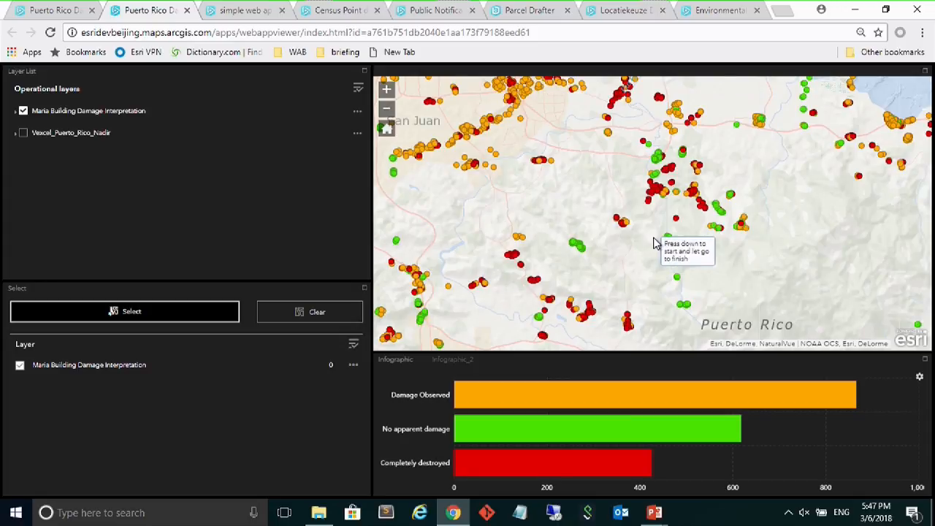
{"action": "left_click", "coordinate": [925, 73]}
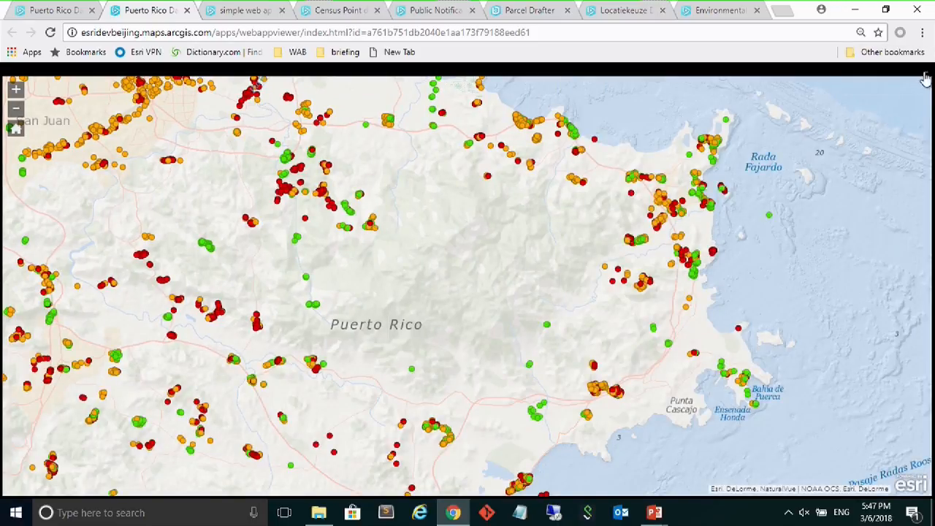
{"action": "left_click", "coordinate": [921, 78]}
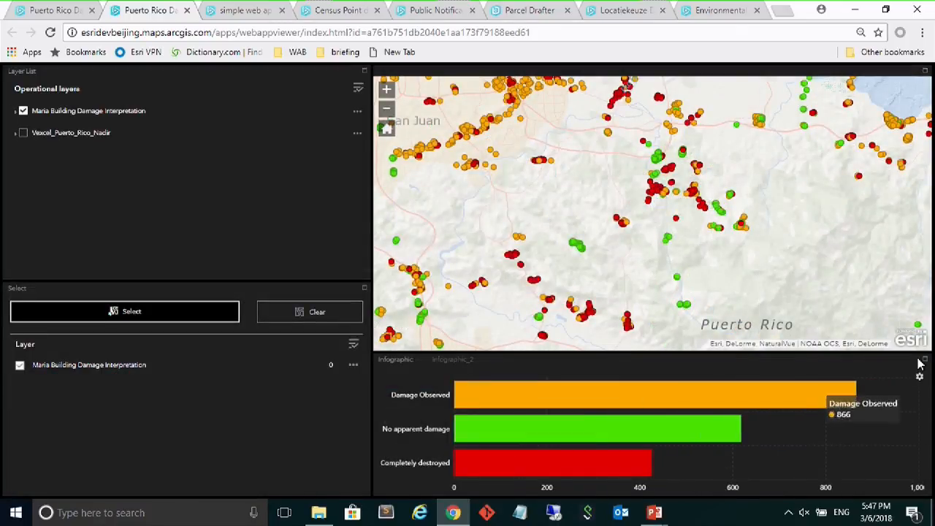
{"action": "left_click", "coordinate": [924, 360]}
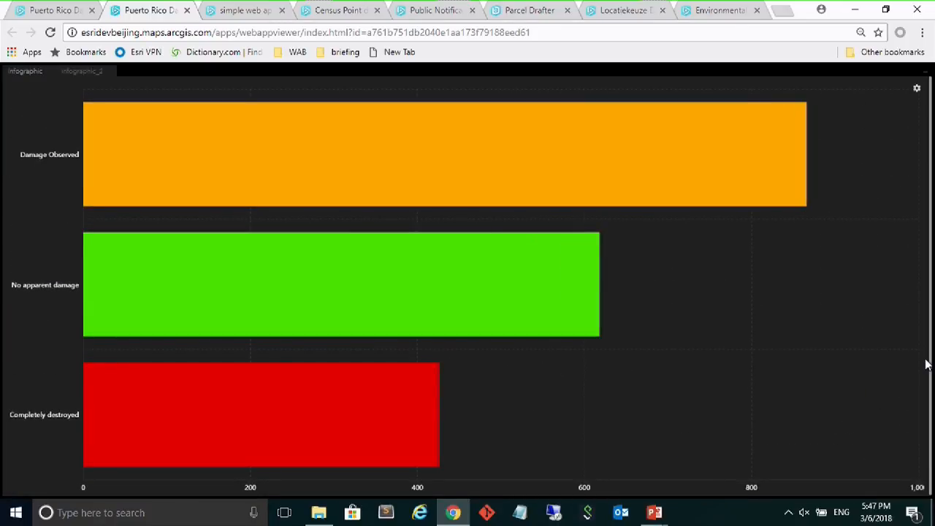
{"action": "left_click", "coordinate": [924, 75]}
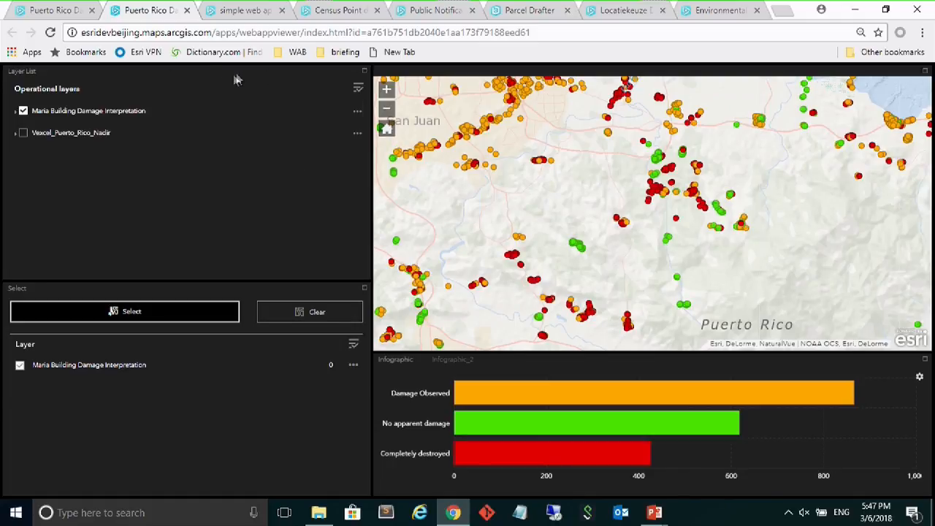
{"action": "left_click", "coordinate": [53, 8]}
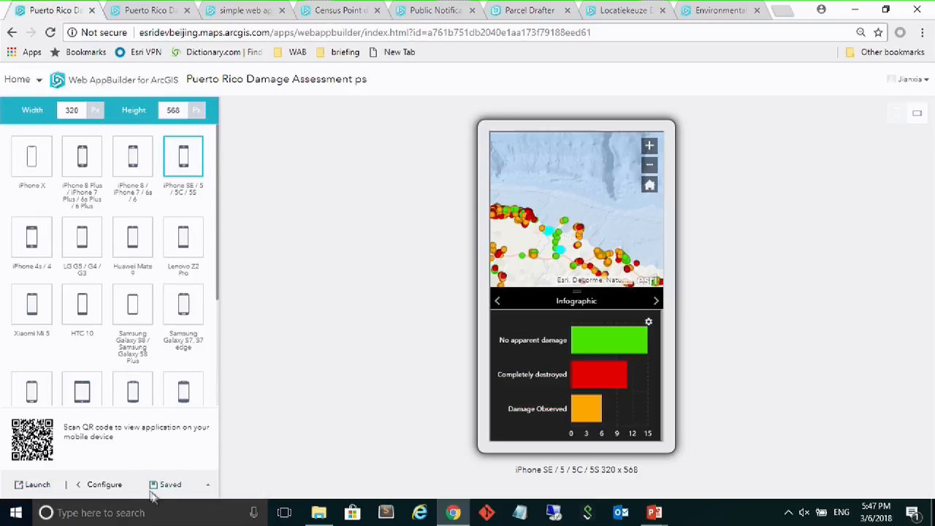
{"action": "left_click", "coordinate": [117, 484]}
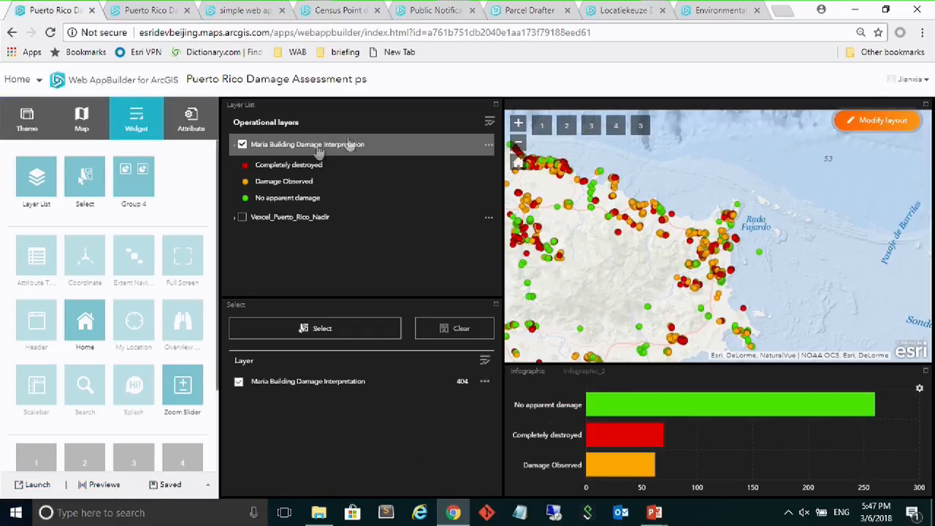
Add the Add Data widget to the first empty widget placeholder, and open and close it on the map
{"action": "scroll", "coordinate": [110, 351], "scroll_direction": "down", "scroll_amount": 1}
{"action": "left_click", "coordinate": [44, 436]}
{"action": "left_click", "coordinate": [268, 168]}
{"action": "left_click", "coordinate": [662, 470]}
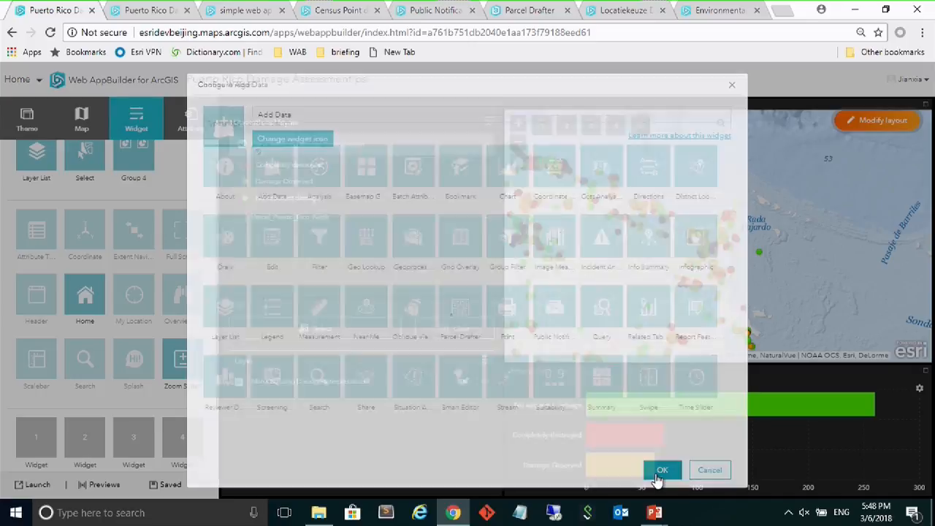
{"action": "left_click", "coordinate": [662, 472]}
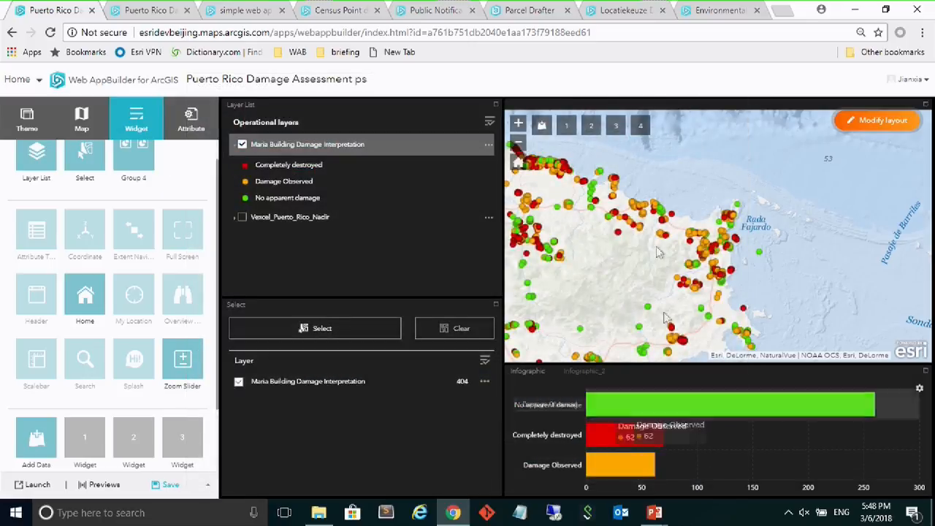
{"action": "left_click", "coordinate": [541, 125]}
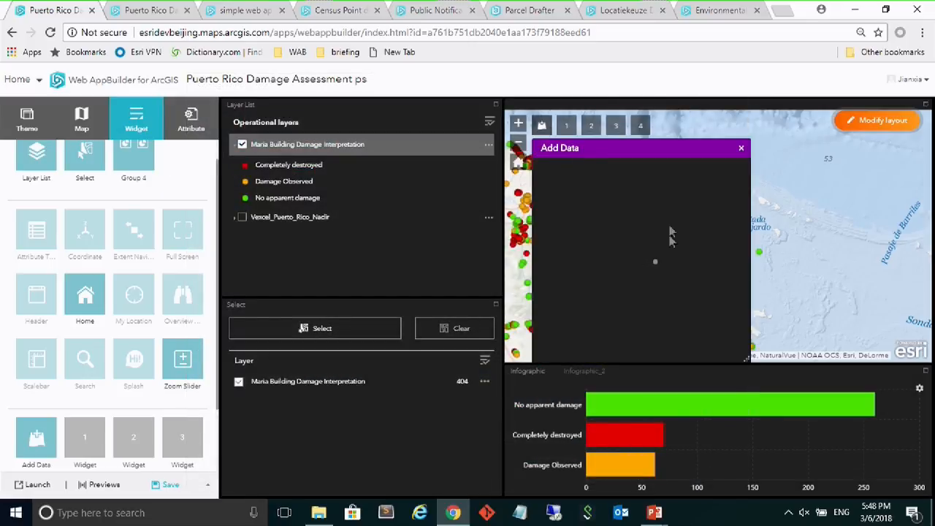
{"action": "left_click", "coordinate": [741, 149]}
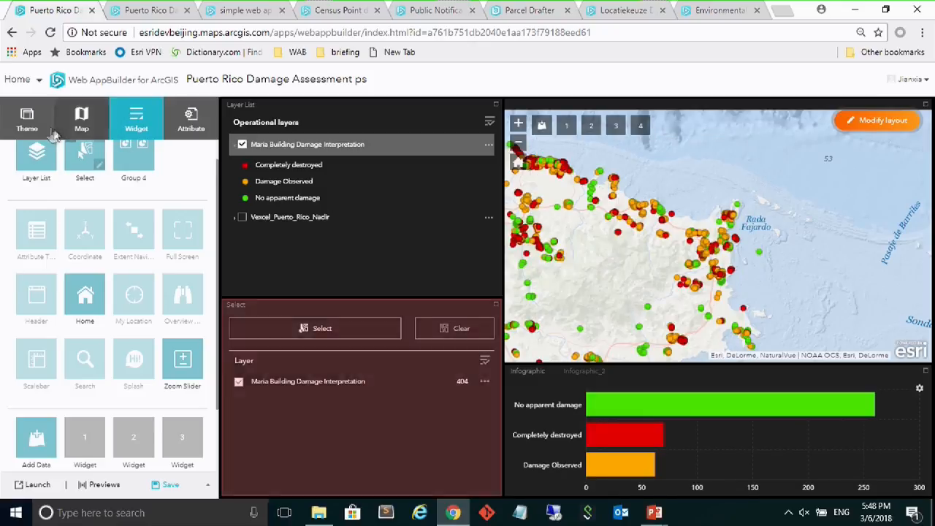
Apply the light grey style to the Dashboard Theme and turn on the Header widget with its default configuration
{"action": "left_click", "coordinate": [27, 116]}
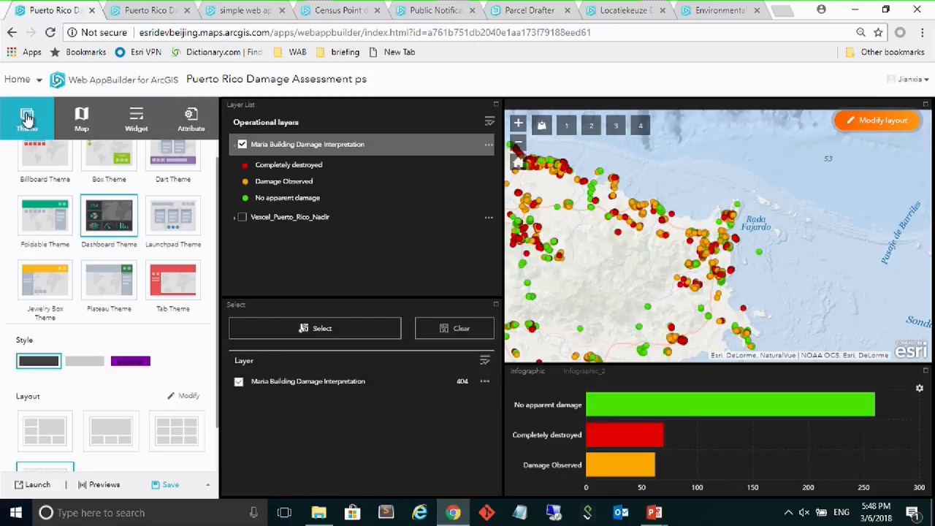
{"action": "left_click", "coordinate": [81, 365]}
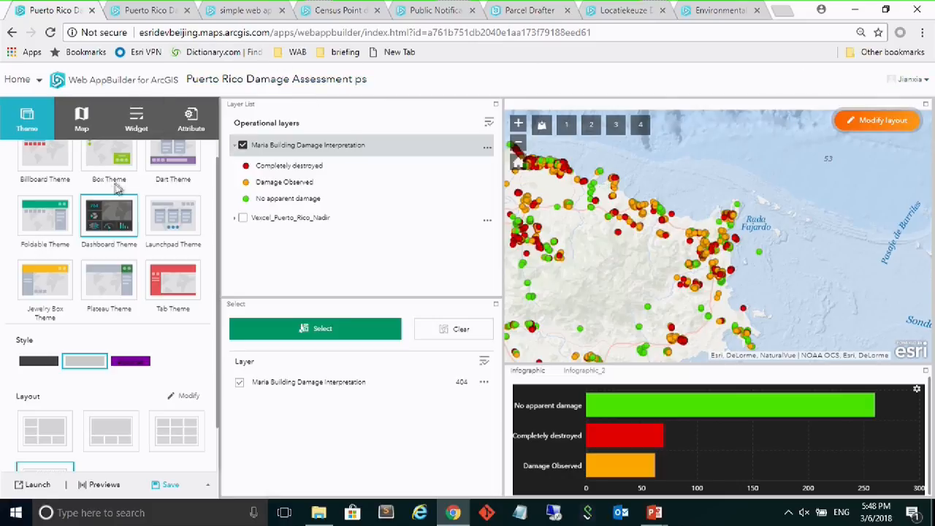
{"action": "left_click", "coordinate": [139, 128]}
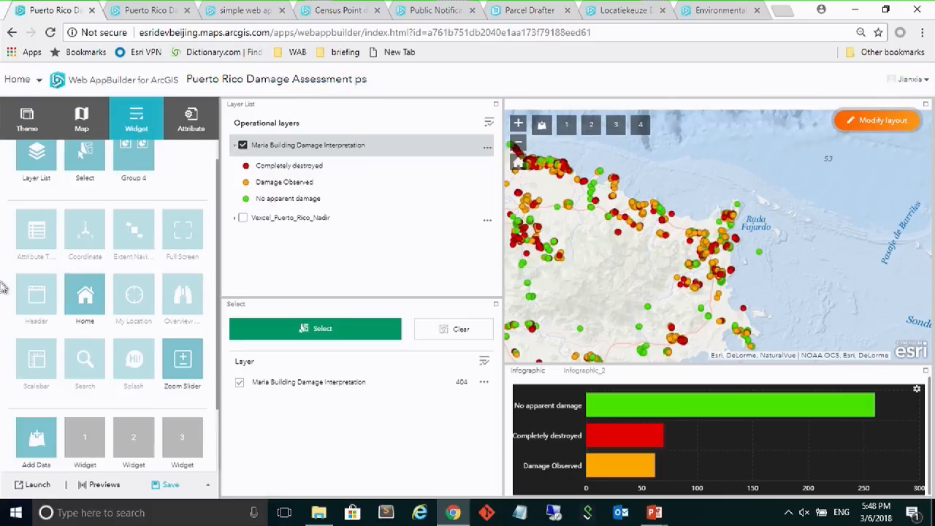
{"action": "left_click", "coordinate": [50, 287]}
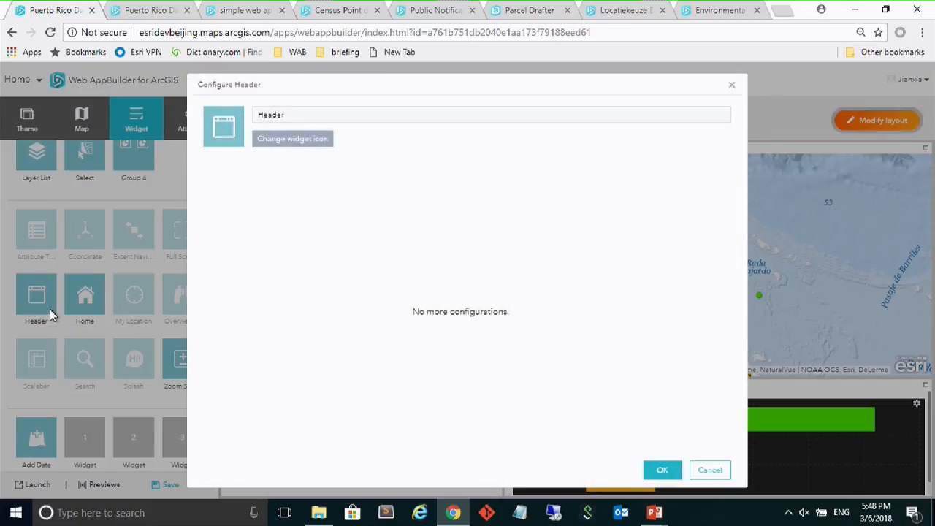
{"action": "left_click", "coordinate": [733, 88]}
Change the app's branding title to "Puerto Rico Damage Assessment" by removing the trailing "ps"
{"action": "left_click", "coordinate": [192, 118]}
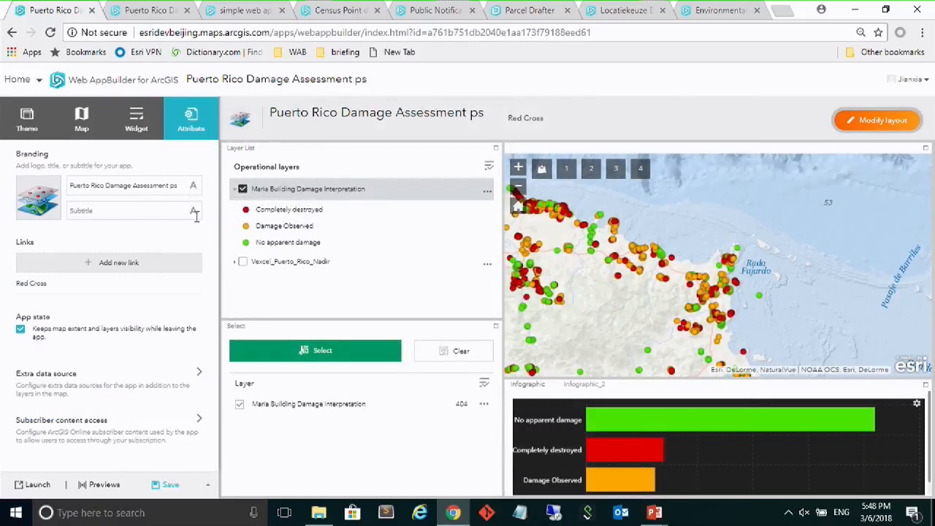
{"action": "left_click", "coordinate": [194, 188]}
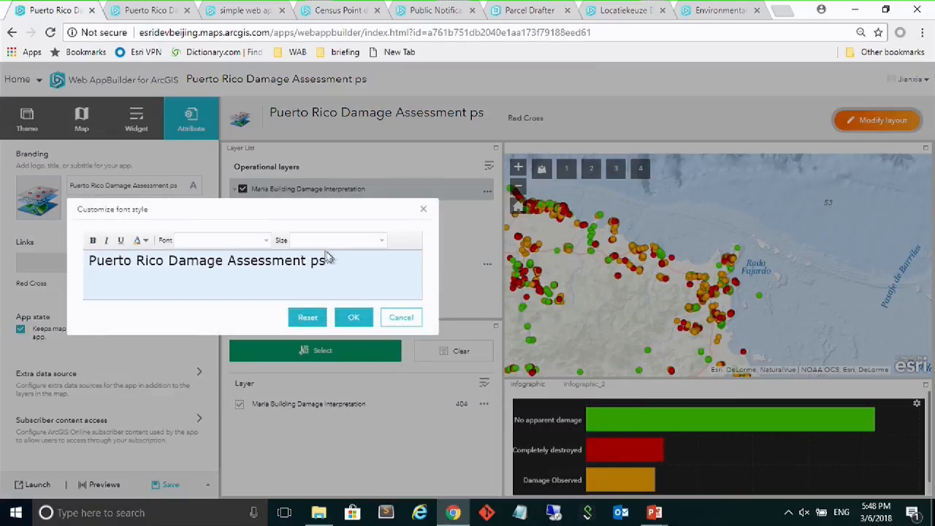
{"action": "left_click_drag", "start_coordinate": [329, 267], "coordinate": [316, 270]}
{"action": "key", "text": "BackSpace"}
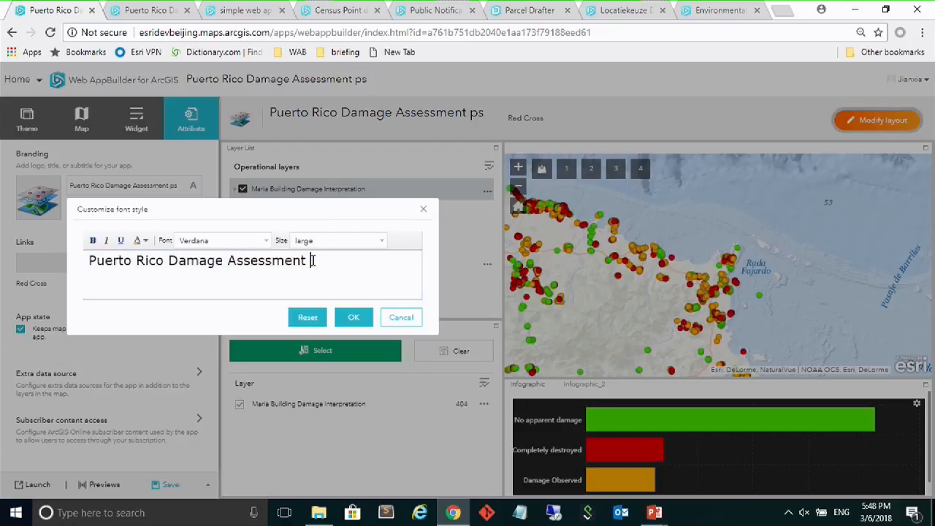
{"action": "left_click", "coordinate": [354, 318]}
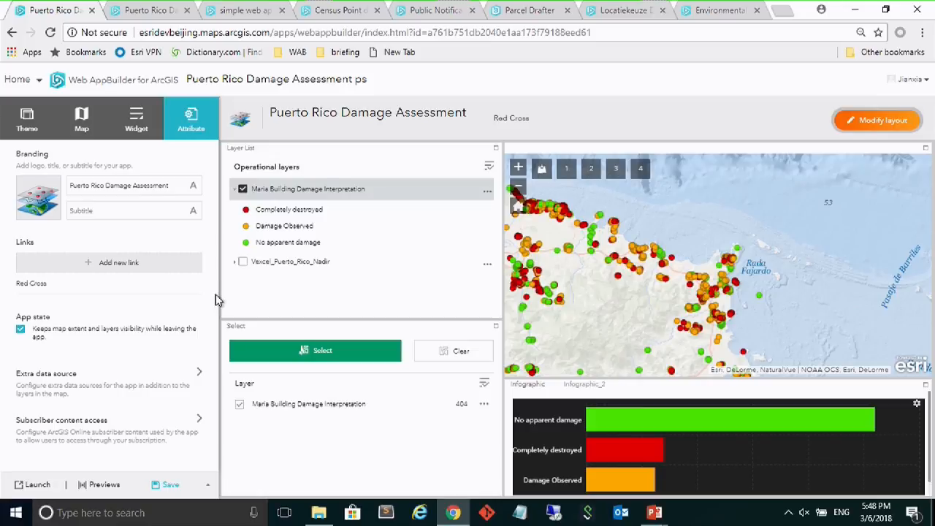
Replace the app logo with the image beach.jpeg from the Pictures folder
{"action": "left_click", "coordinate": [52, 212]}
{"action": "left_click", "coordinate": [44, 259]}
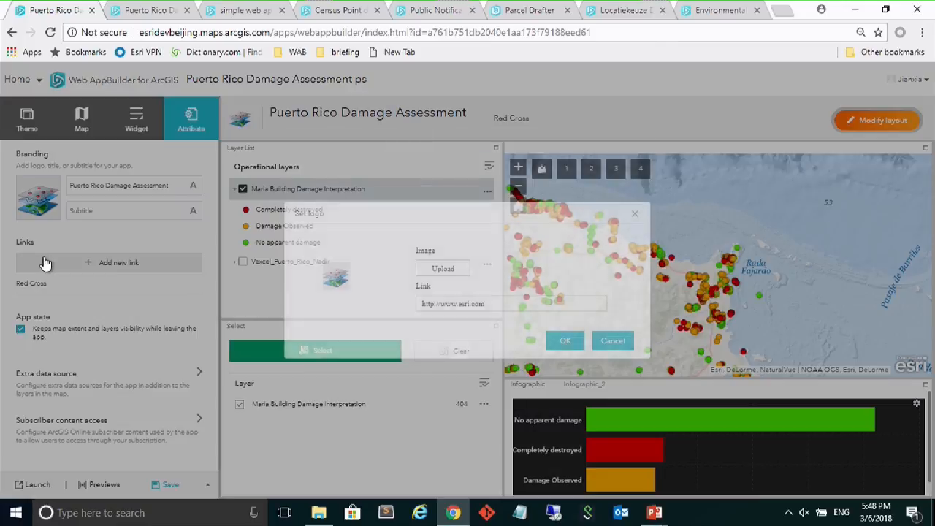
{"action": "left_click", "coordinate": [454, 270]}
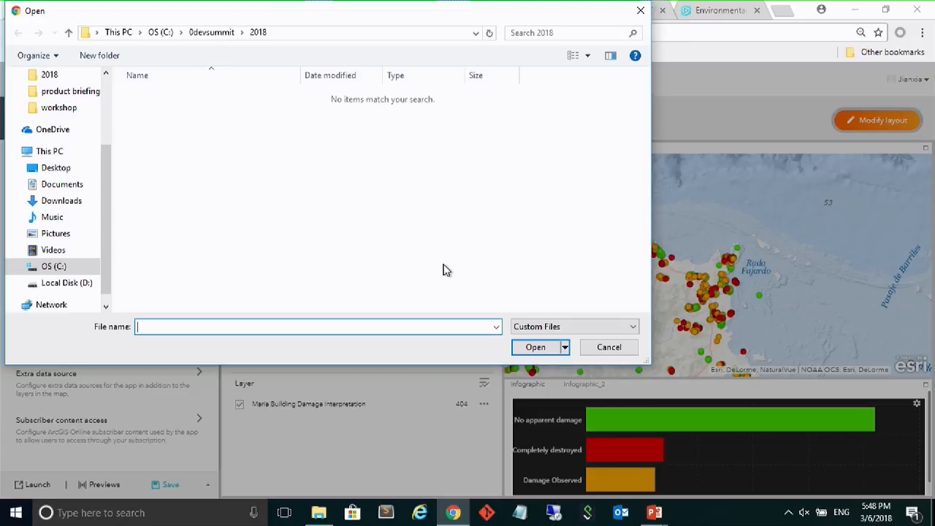
{"action": "left_click", "coordinate": [65, 236]}
{"action": "left_click", "coordinate": [310, 113]}
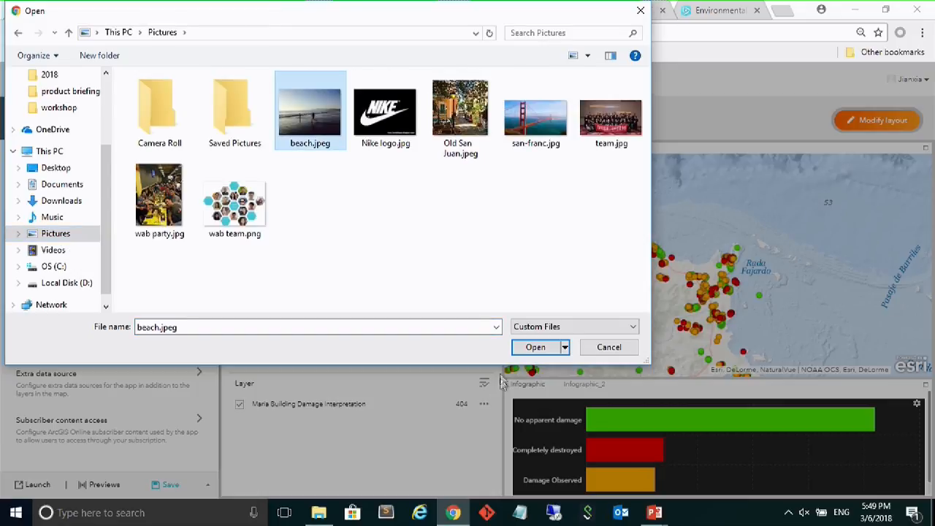
{"action": "left_click", "coordinate": [529, 348]}
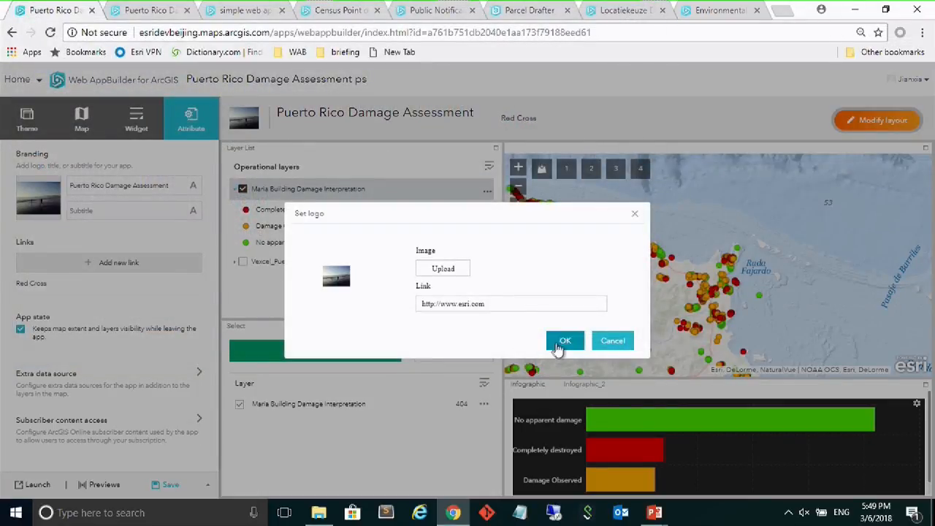
{"action": "left_click", "coordinate": [564, 341]}
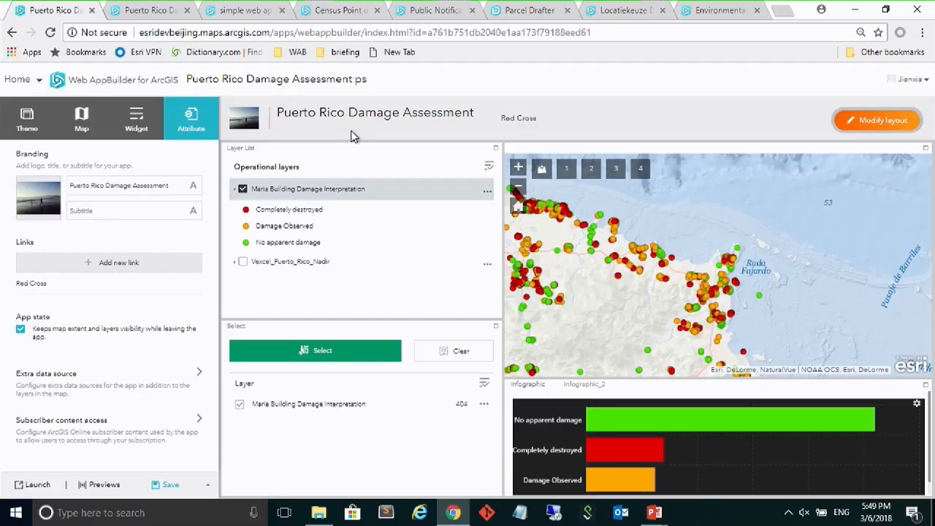
Give the theme a custom style colour of navy blue, #000080
{"action": "left_click", "coordinate": [28, 126]}
{"action": "mouse_move", "coordinate": [139, 369]}
{"action": "left_click", "coordinate": [135, 363]}
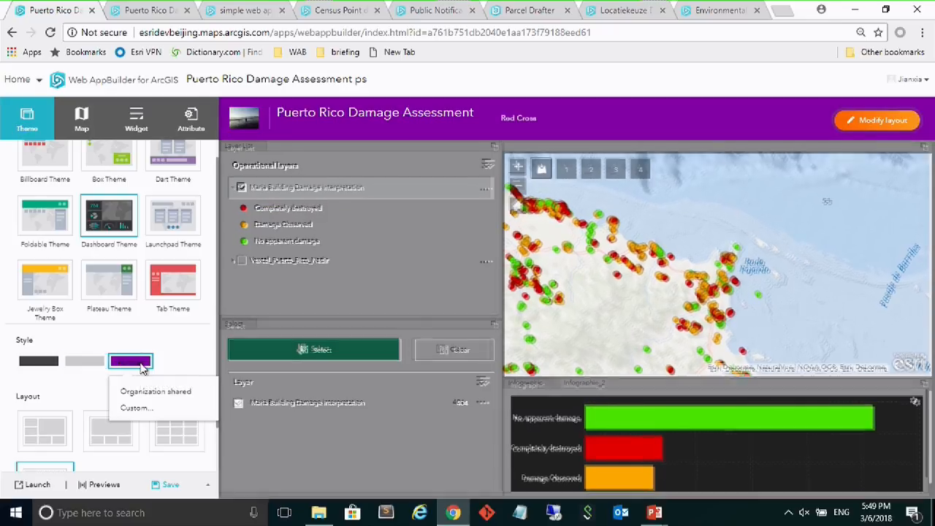
{"action": "left_click", "coordinate": [138, 410]}
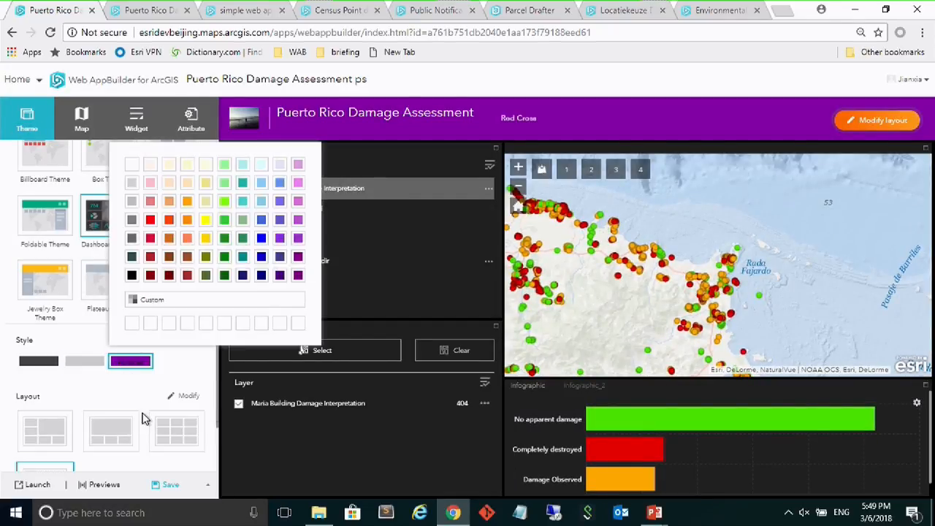
{"action": "left_click", "coordinate": [262, 275]}
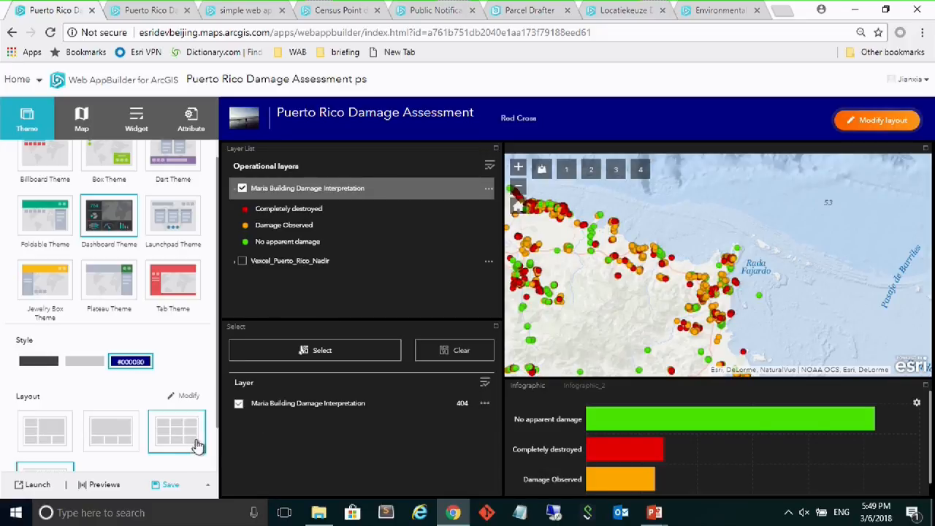
Switch to the What's new_ 2018DS.pptx presentation in PowerPoint and present the Extra Data Source slides through to the demo slide
{"action": "mouse_move", "coordinate": [654, 515]}
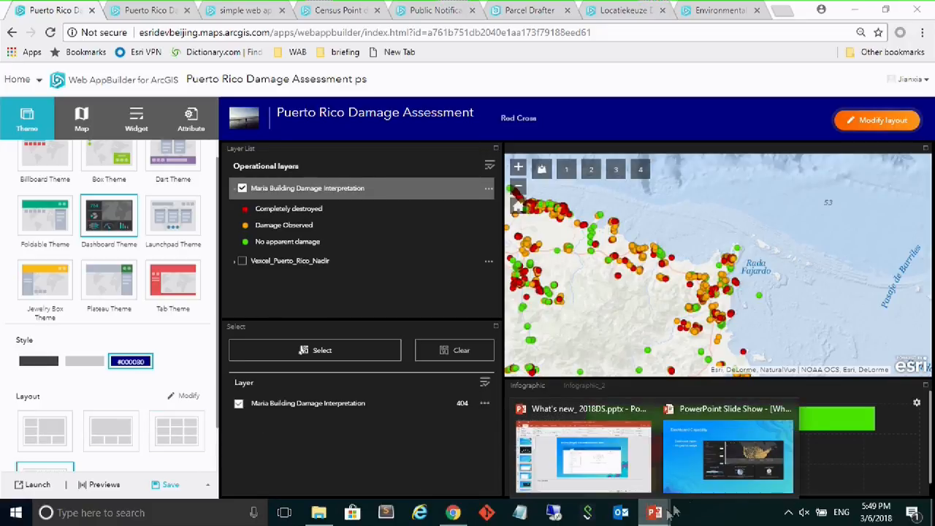
{"action": "left_click", "coordinate": [625, 473]}
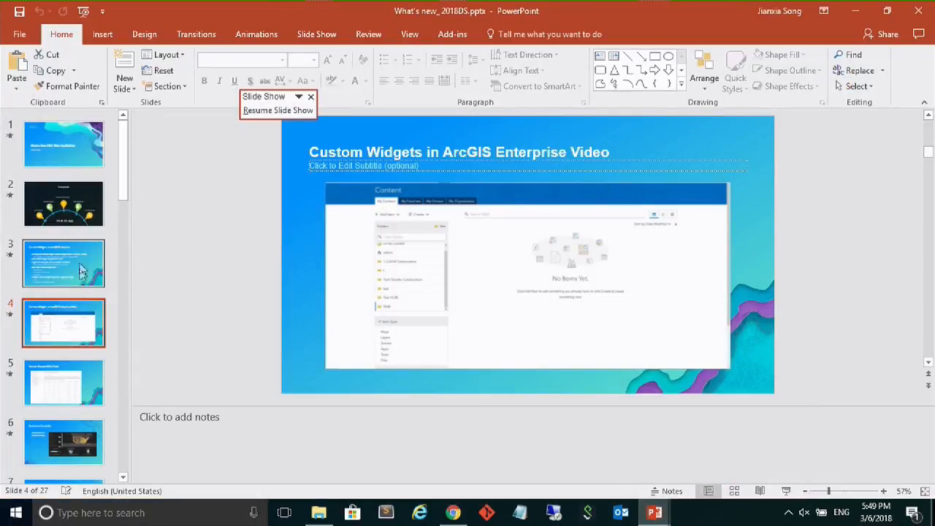
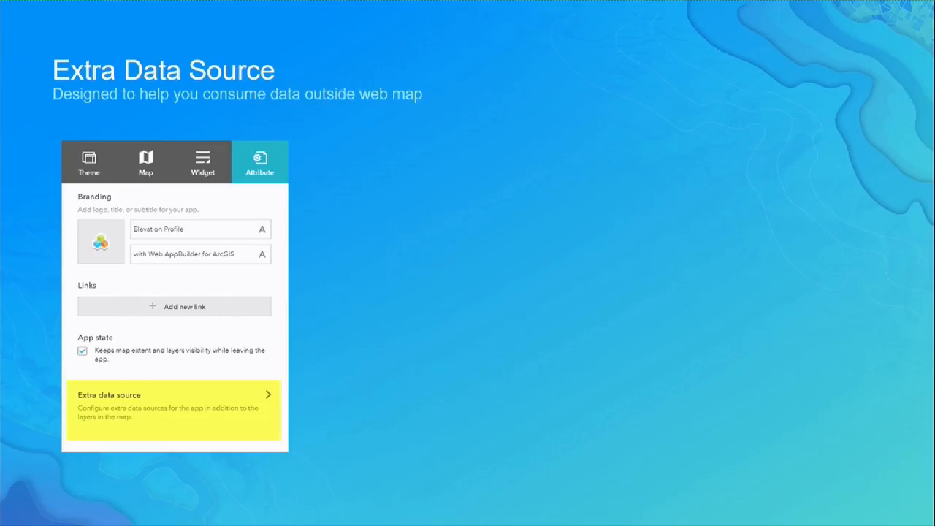
{"action": "left_click", "coordinate": [176, 426]}
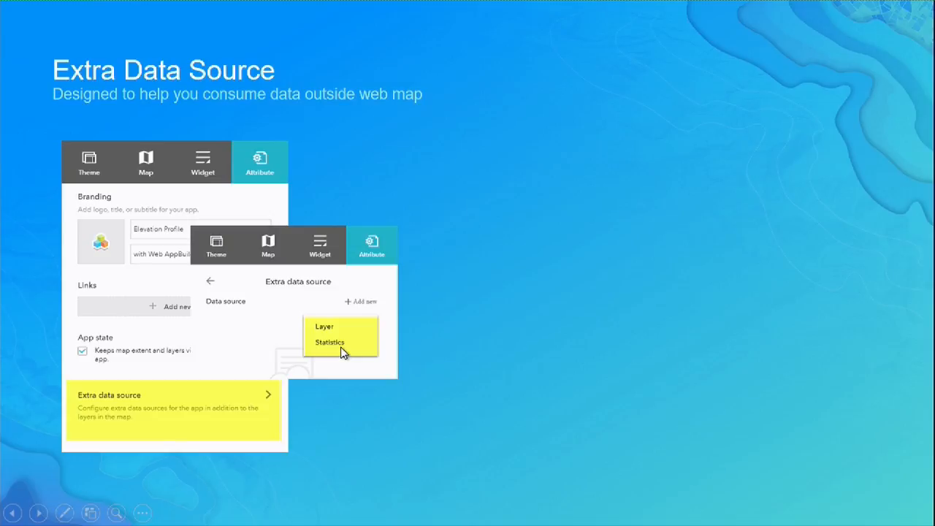
{"action": "key", "text": "Right"}
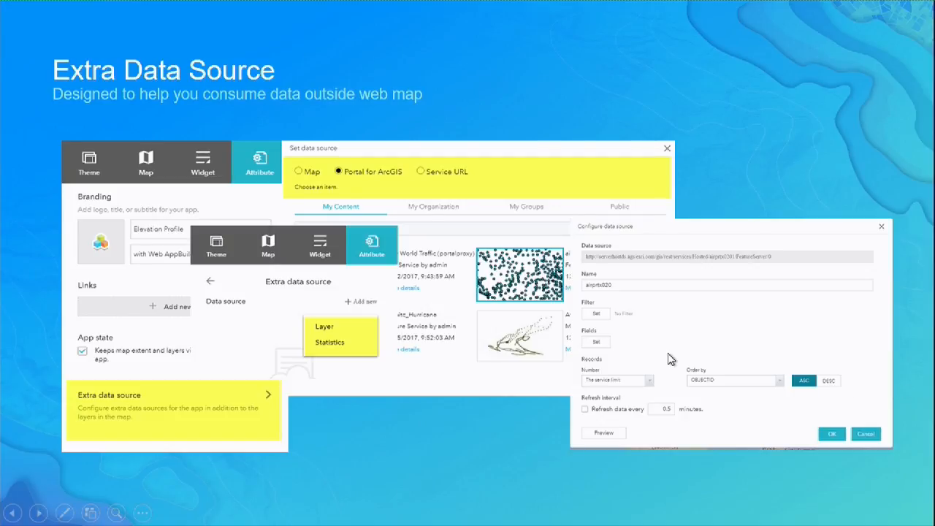
{"action": "left_click", "coordinate": [579, 462]}
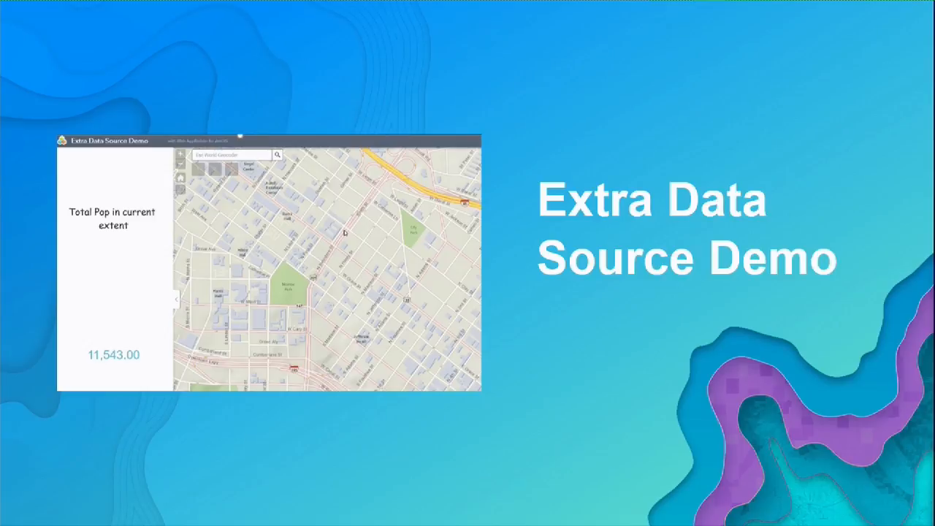
Switch back from PowerPoint to Chrome and close the second Puerto Rico Damage Assessment browser tab
{"action": "key", "text": "alt+Tab"}
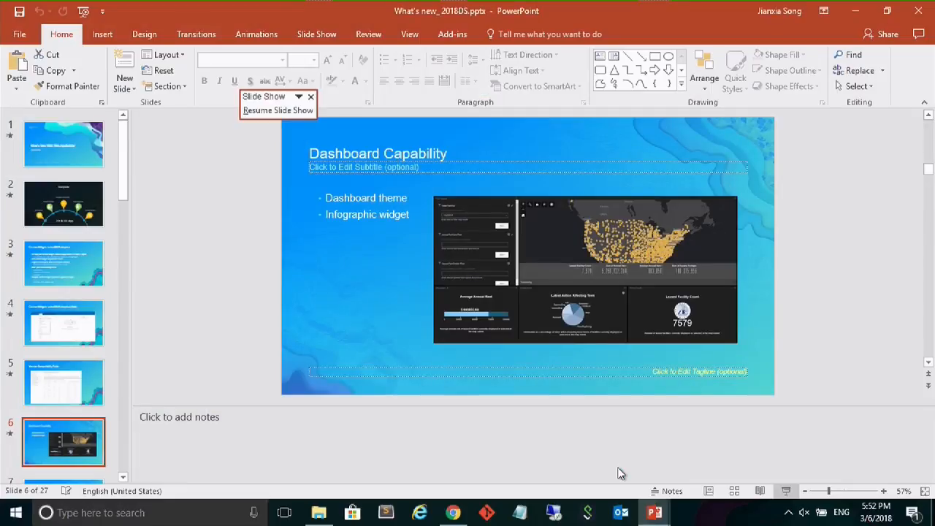
{"action": "key", "text": "Page_Up"}
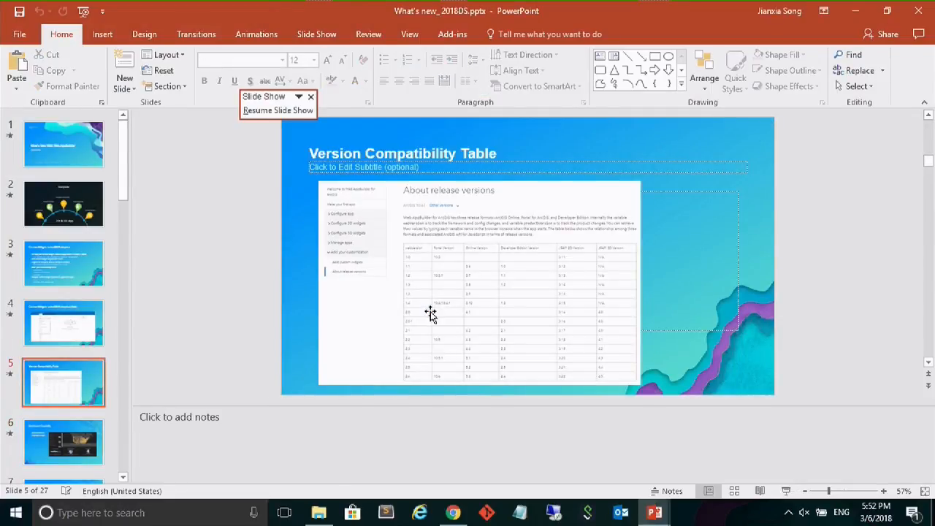
{"action": "key", "text": "alt+Tab"}
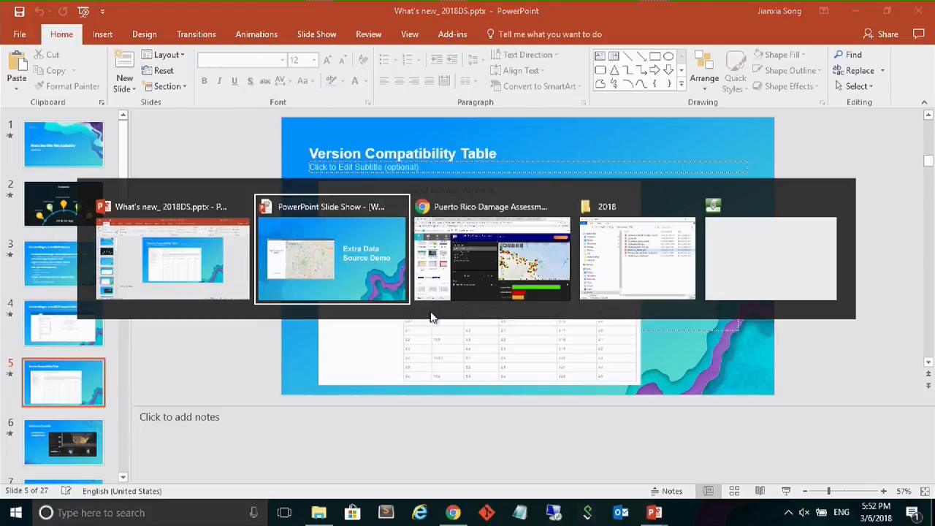
{"action": "key", "text": "alt+Tab"}
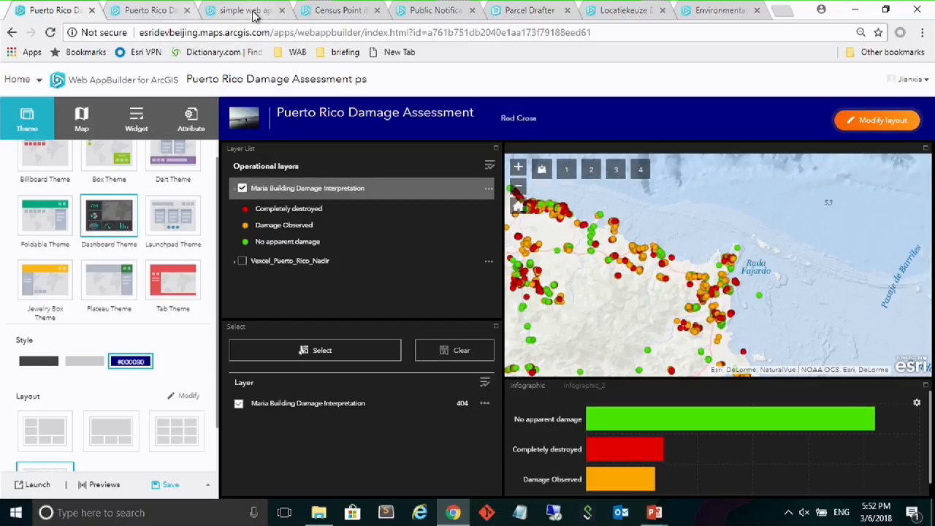
{"action": "left_click", "coordinate": [160, 16]}
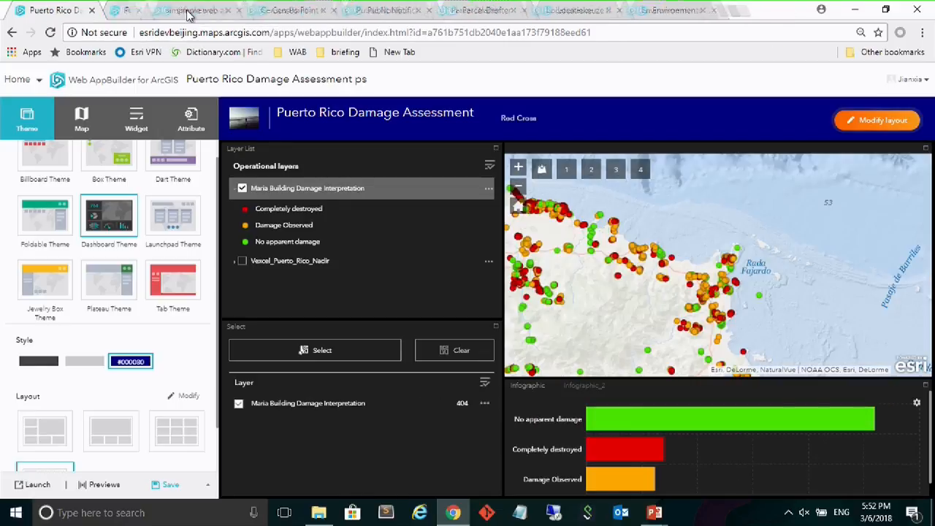
{"action": "left_click", "coordinate": [187, 11]}
View the simple web app 2018 and Census Point data_app projects, and check the Census app's map and Layer List
{"action": "left_click", "coordinate": [157, 11]}
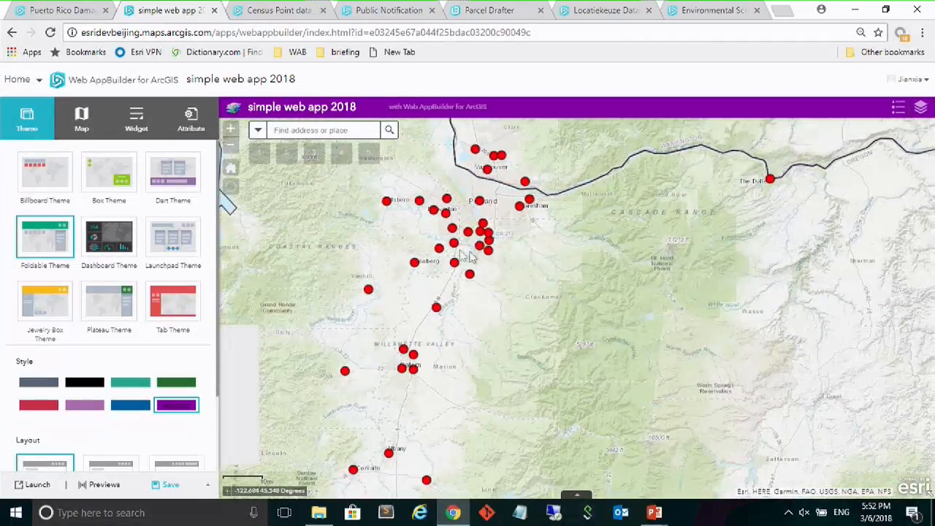
{"action": "left_click", "coordinate": [277, 11]}
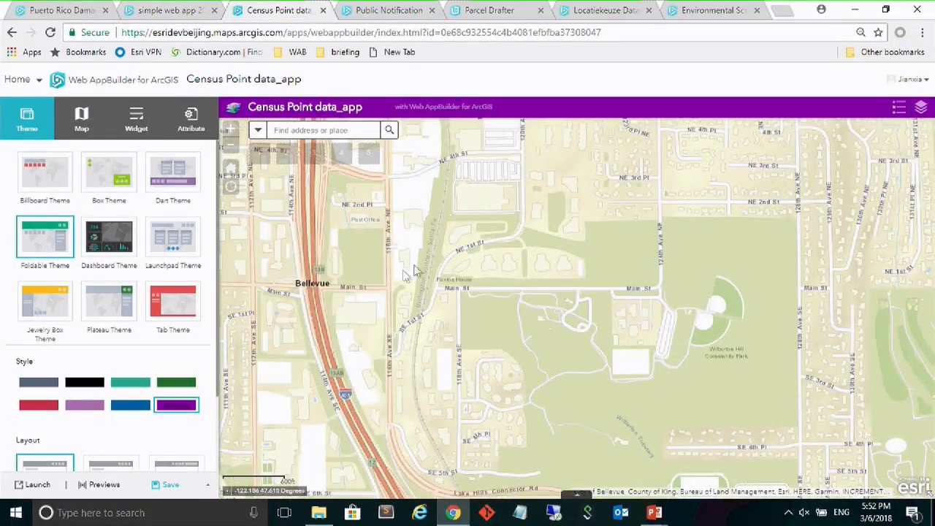
{"action": "left_click_drag", "start_coordinate": [469, 274], "coordinate": [439, 271]}
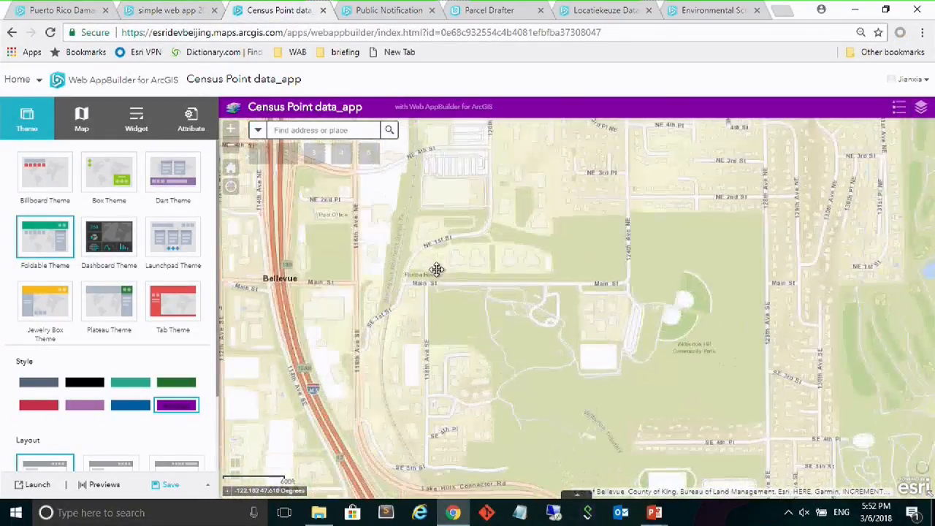
{"action": "left_click", "coordinate": [922, 109]}
{"action": "left_click", "coordinate": [923, 110]}
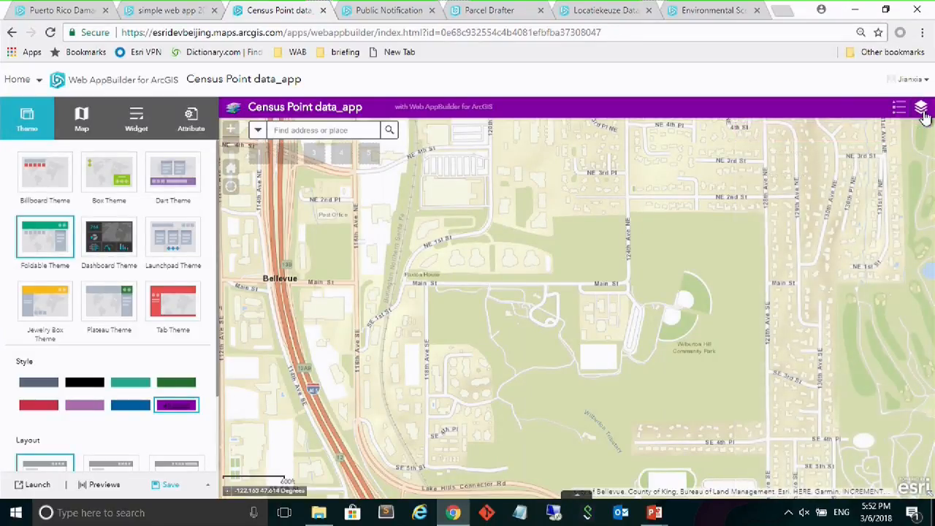
Expand the Map Tour layer in the app's Layer List to examine its contents, and close the list
{"action": "left_click", "coordinate": [923, 111]}
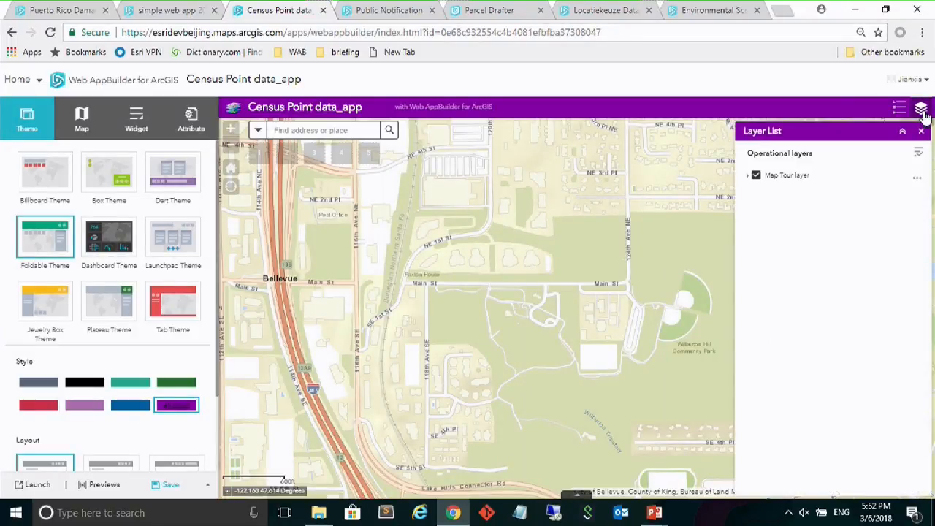
{"action": "left_click", "coordinate": [804, 178]}
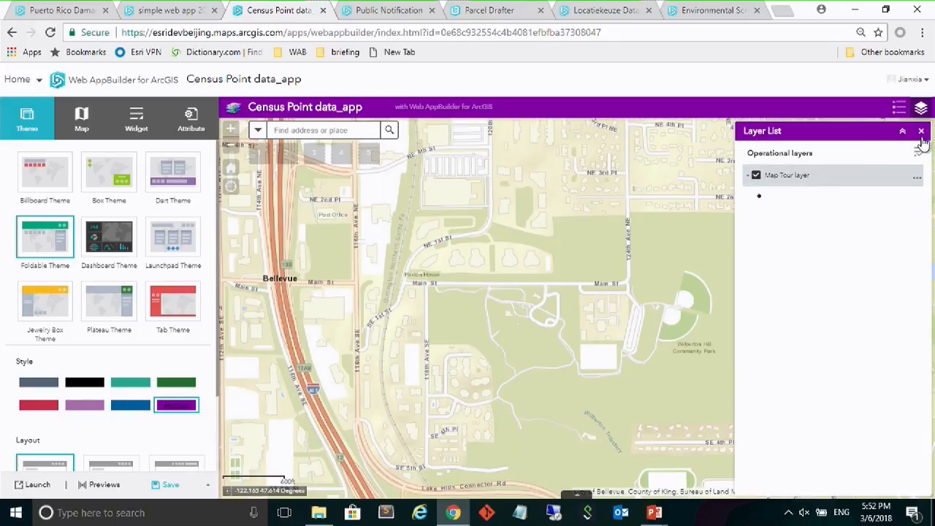
{"action": "left_click", "coordinate": [922, 132]}
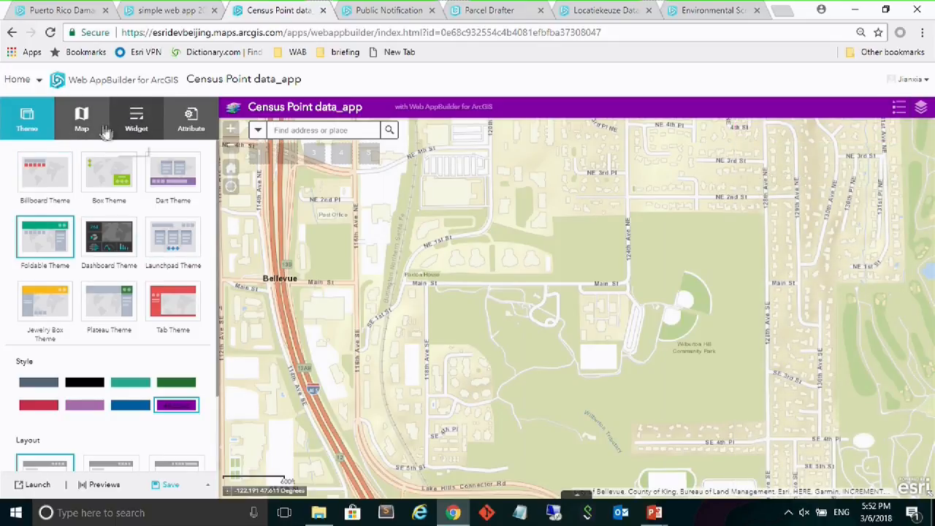
Open the app's Census Point data web map for editing and remove the Map Tour layer from it
{"action": "left_click", "coordinate": [82, 121]}
{"action": "left_click", "coordinate": [202, 213]}
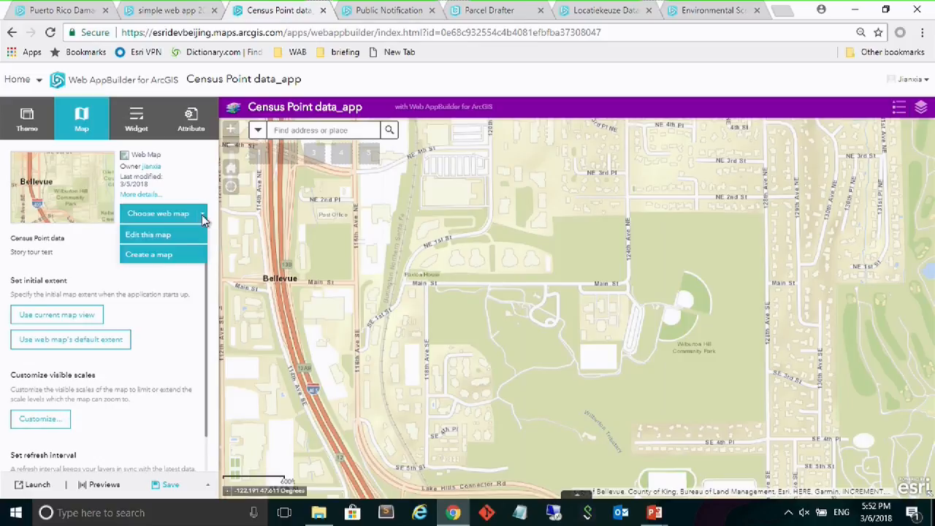
{"action": "left_click", "coordinate": [181, 236]}
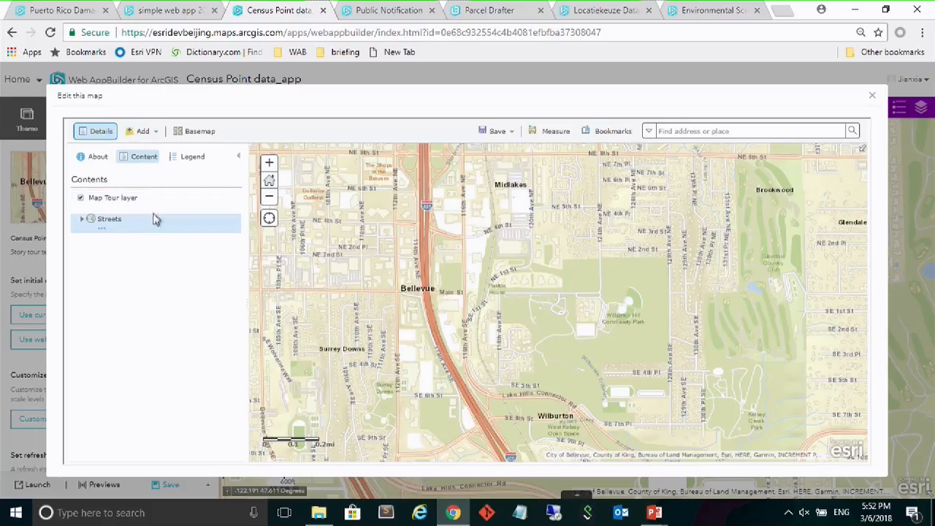
{"action": "left_click", "coordinate": [150, 211]}
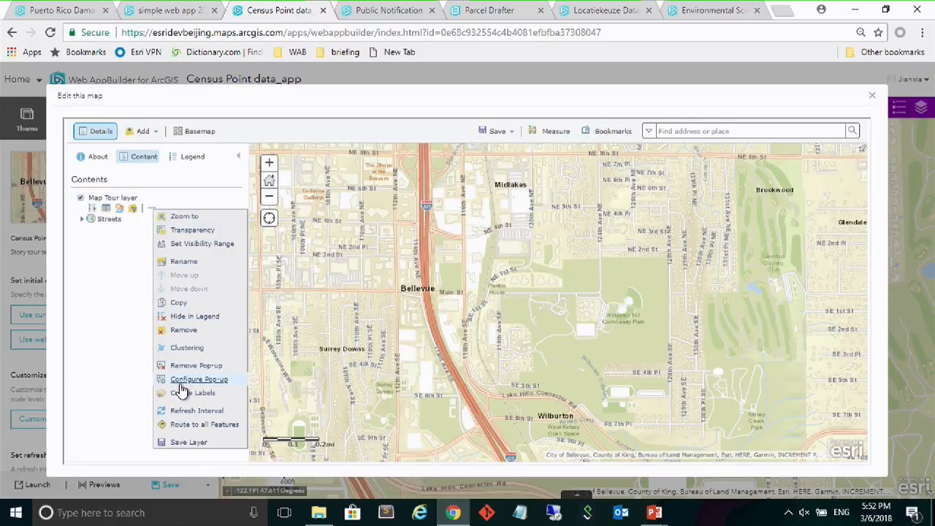
{"action": "left_click", "coordinate": [183, 329]}
{"action": "left_click", "coordinate": [493, 328]}
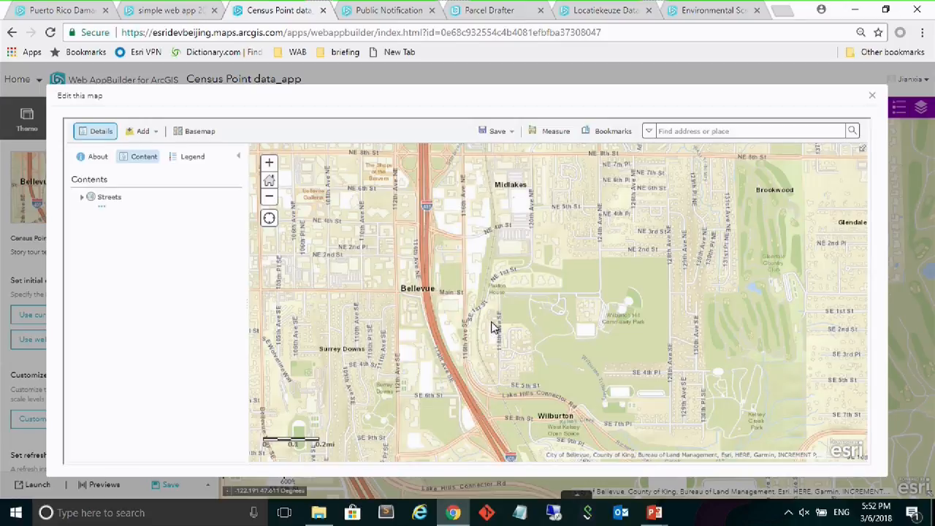
Save the edited web map and close the embedded map editor to return to the app
{"action": "left_click", "coordinate": [497, 131]}
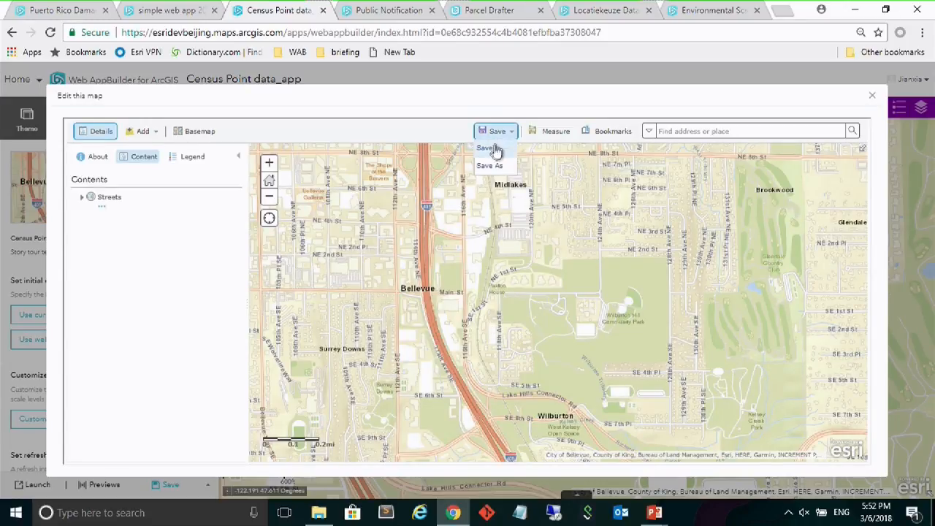
{"action": "left_click", "coordinate": [496, 150]}
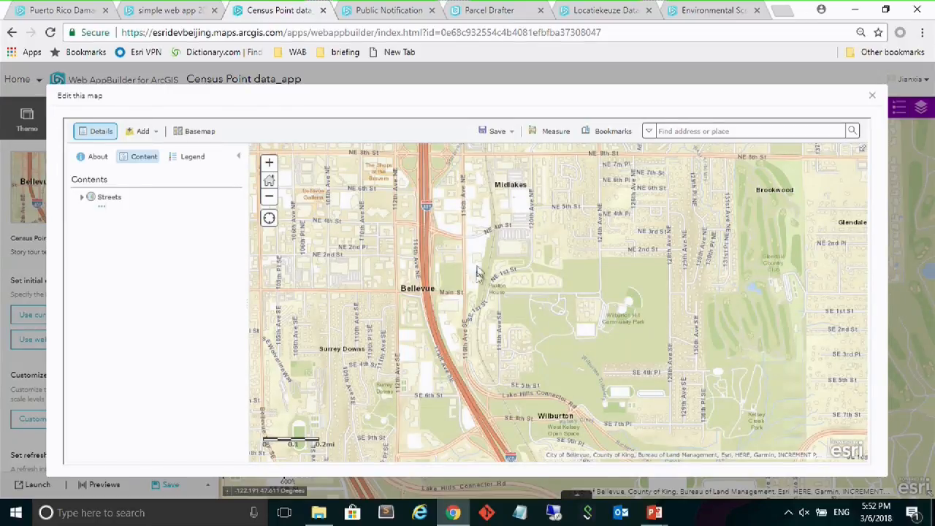
{"action": "left_click_drag", "start_coordinate": [479, 277], "coordinate": [499, 299]}
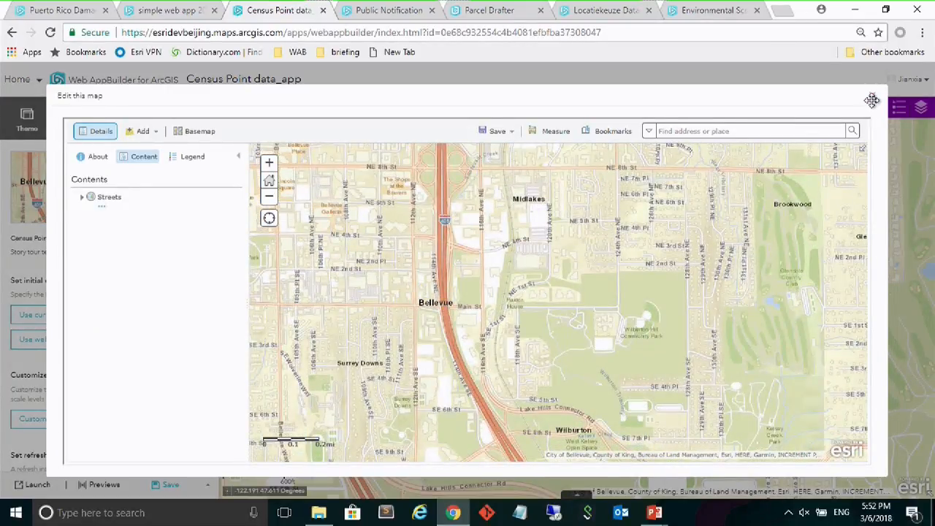
{"action": "left_click", "coordinate": [872, 97]}
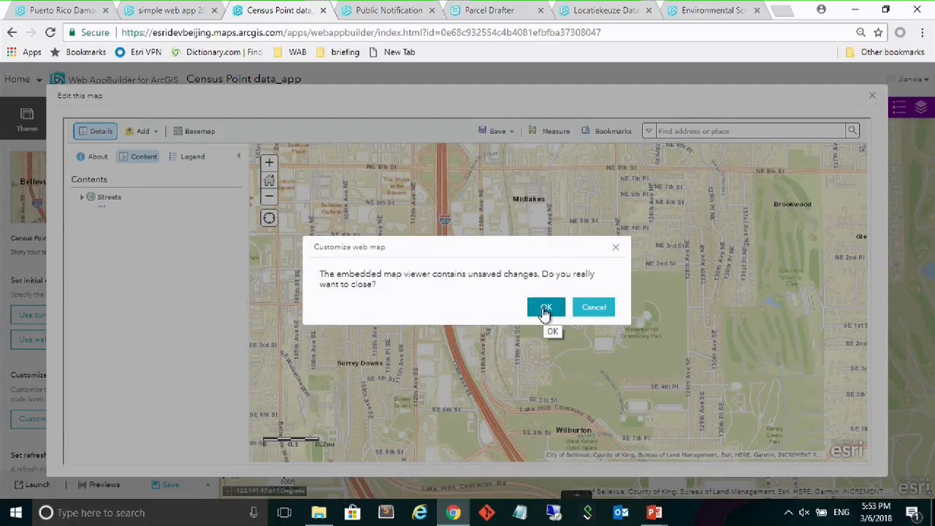
{"action": "left_click", "coordinate": [594, 307]}
{"action": "left_click", "coordinate": [497, 133]}
{"action": "left_click", "coordinate": [488, 148]}
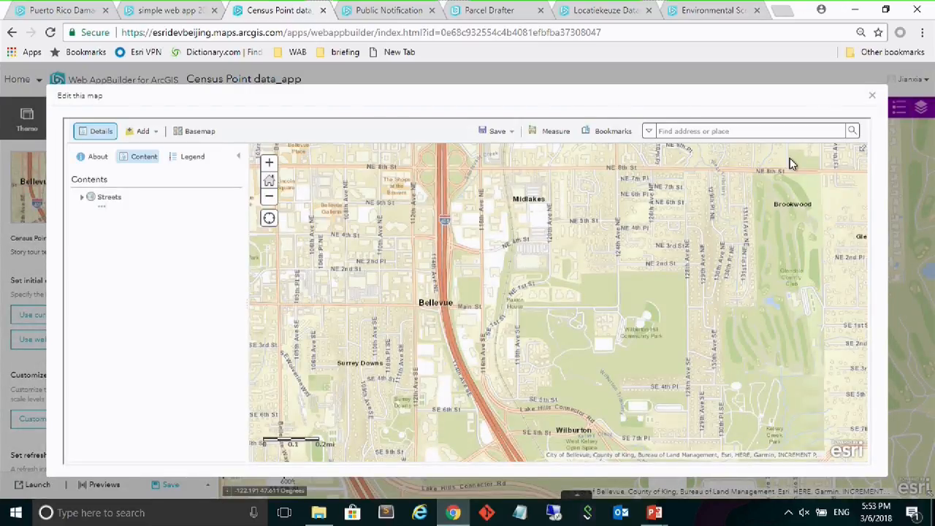
{"action": "left_click", "coordinate": [872, 99]}
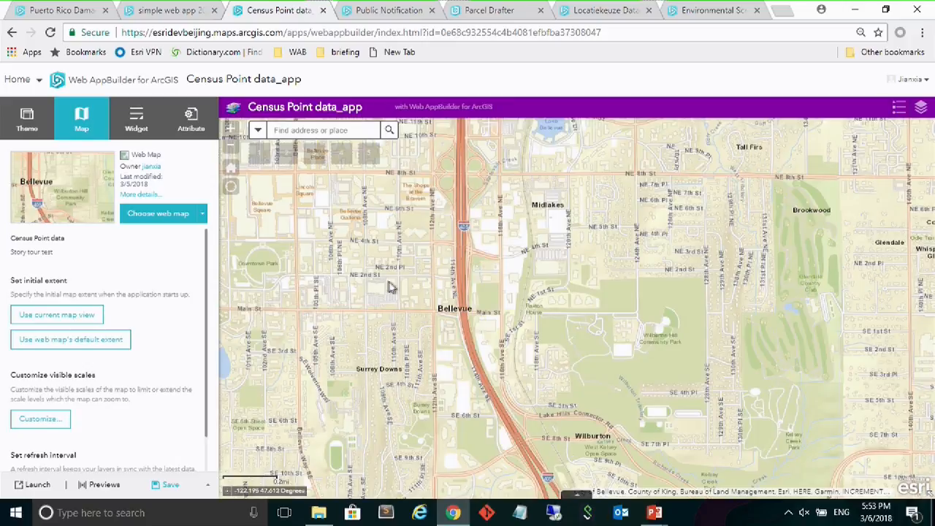
{"action": "left_click_drag", "start_coordinate": [421, 251], "coordinate": [406, 239]}
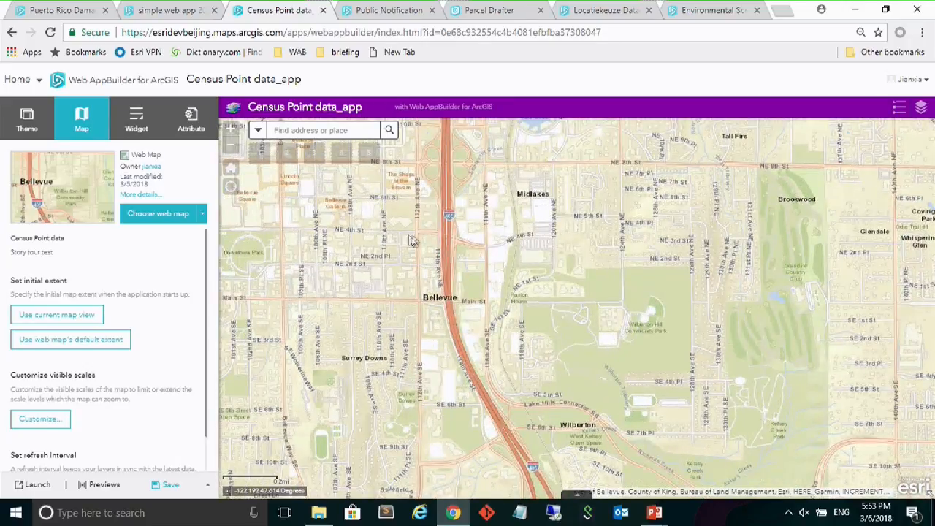
{"action": "left_click", "coordinate": [189, 125]}
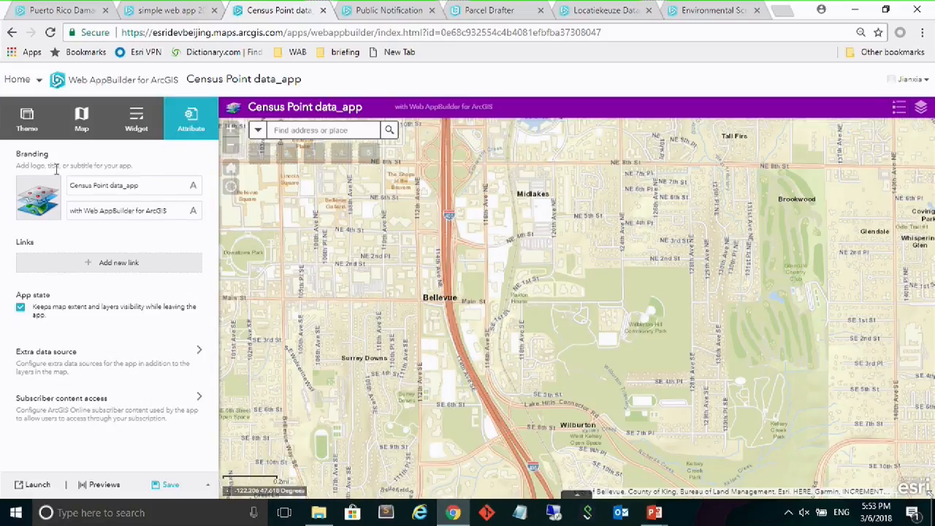
{"action": "left_click", "coordinate": [81, 363]}
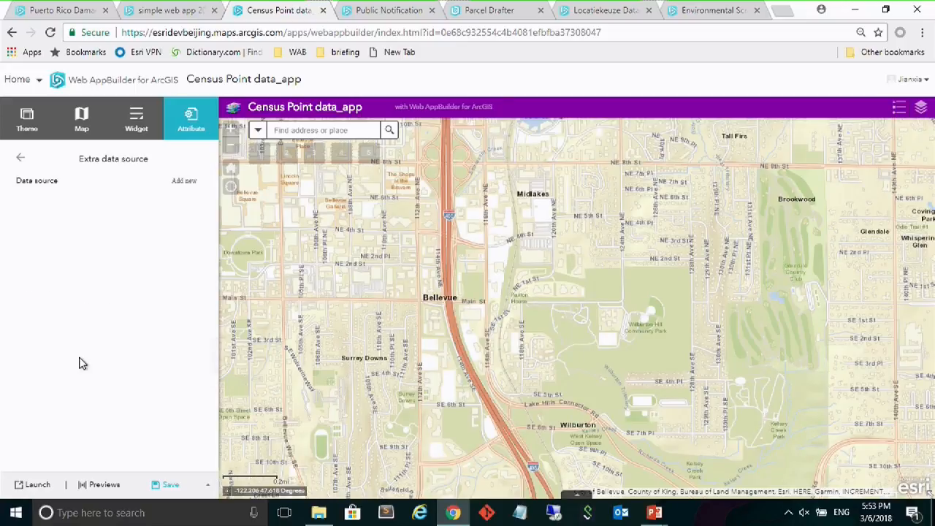
{"action": "left_click", "coordinate": [183, 182]}
{"action": "left_click", "coordinate": [144, 207]}
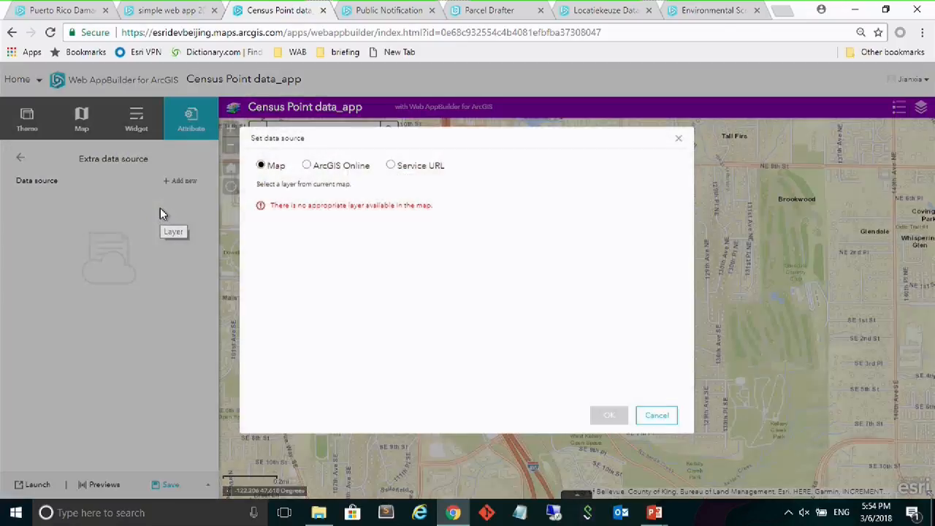
{"action": "left_click", "coordinate": [391, 167]}
{"action": "left_click", "coordinate": [359, 216]}
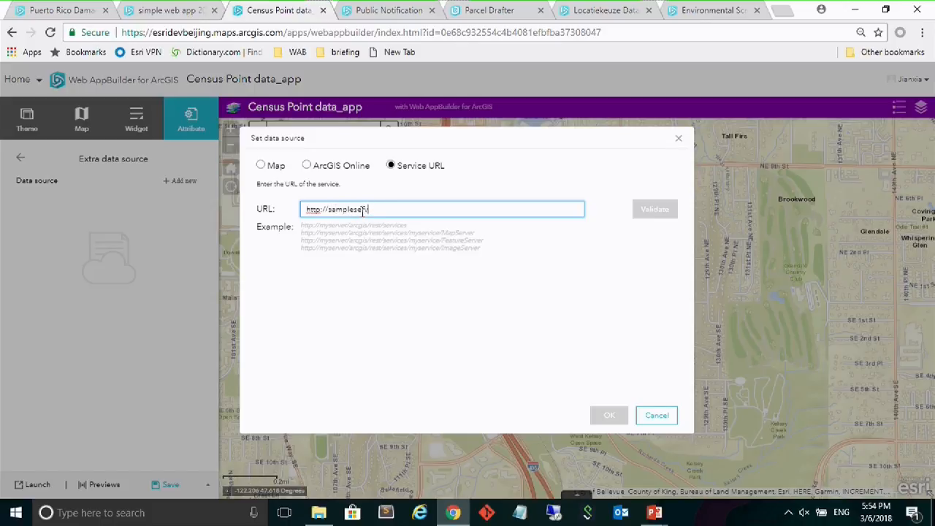
{"action": "type", "text": ".arcgisonline.com/arcgis/r"}
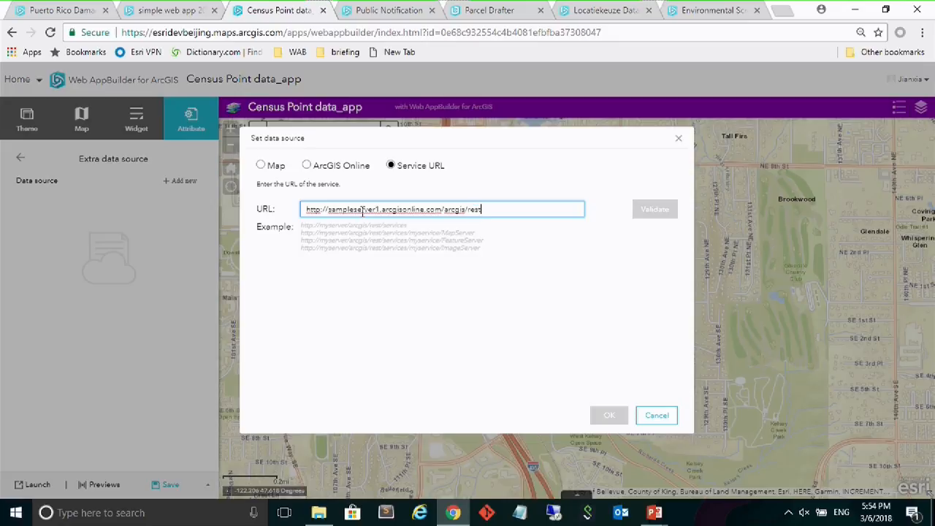
{"action": "type", "text": "es"}
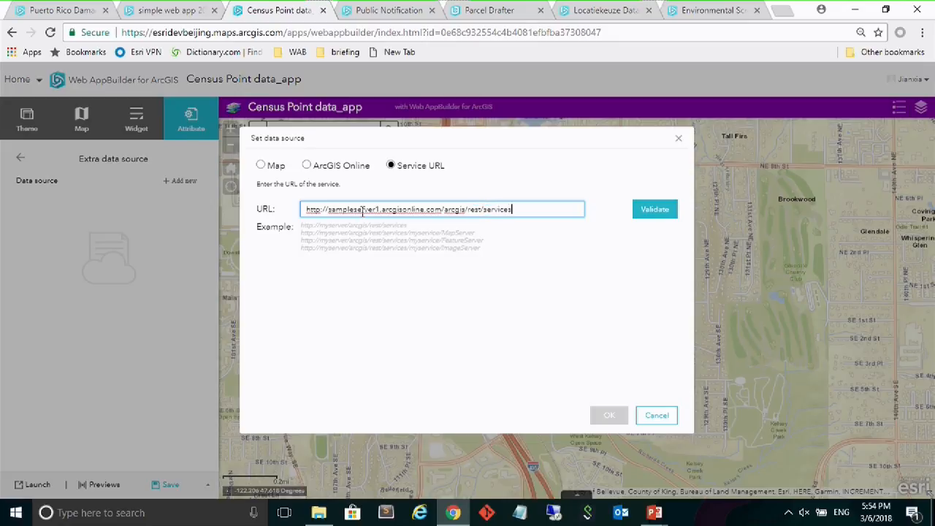
{"action": "left_click", "coordinate": [665, 216]}
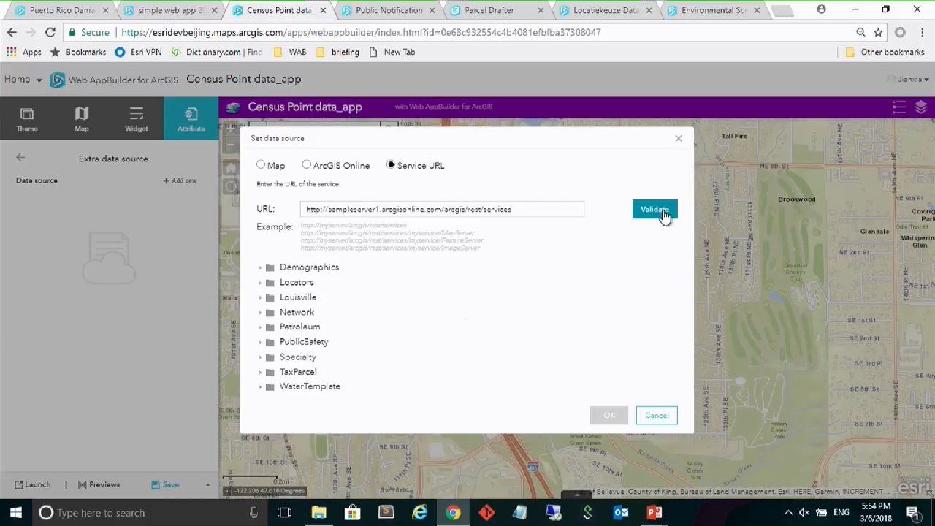
Select the Census Block Points layer from Demographics > ESRI_Census_USA as the data source and accept it
{"action": "left_click", "coordinate": [312, 269]}
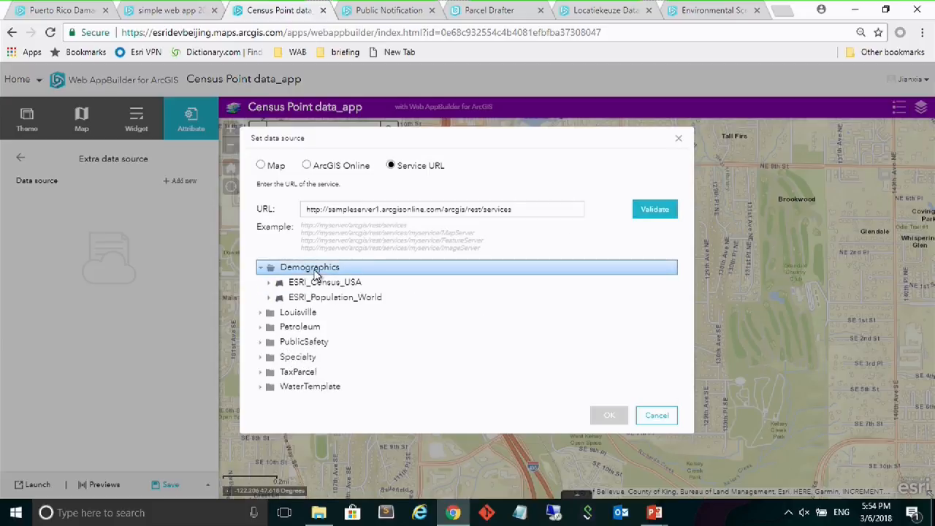
{"action": "left_click", "coordinate": [333, 283]}
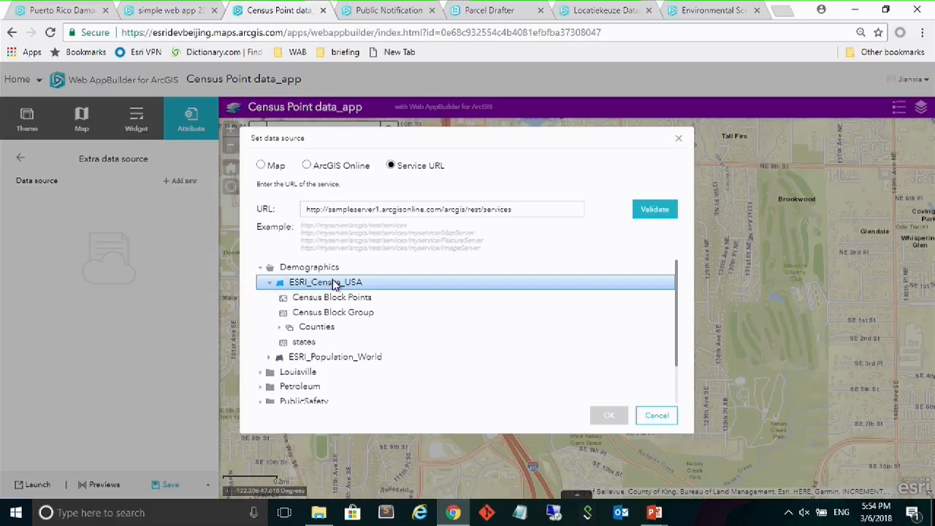
{"action": "left_click", "coordinate": [355, 299]}
{"action": "left_click", "coordinate": [358, 310]}
{"action": "left_click", "coordinate": [358, 298]}
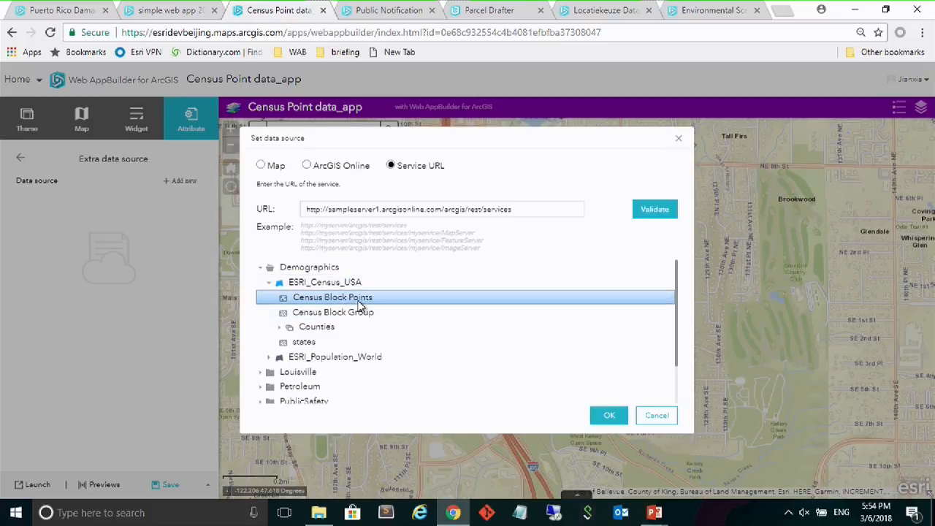
{"action": "left_click", "coordinate": [609, 417]}
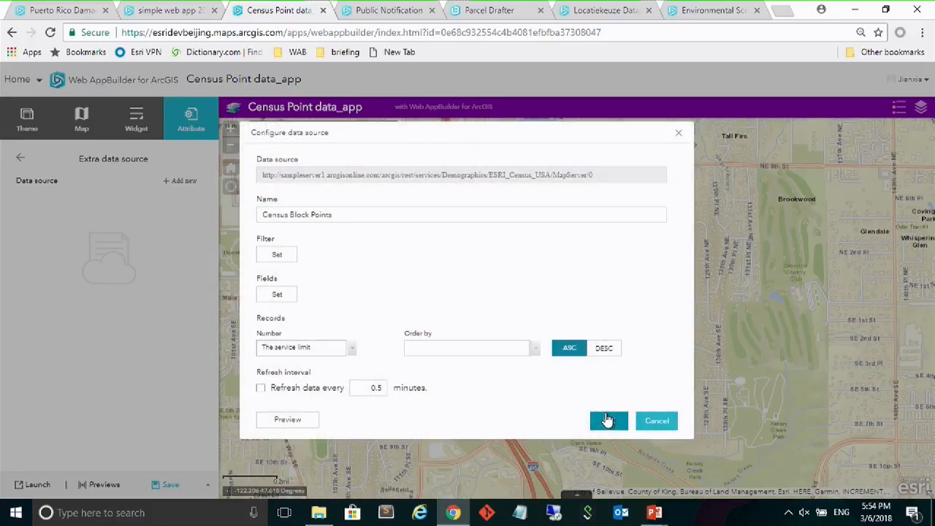
Filter the data source to only the features within the current map extent, without any query expressions
{"action": "left_click", "coordinate": [278, 255]}
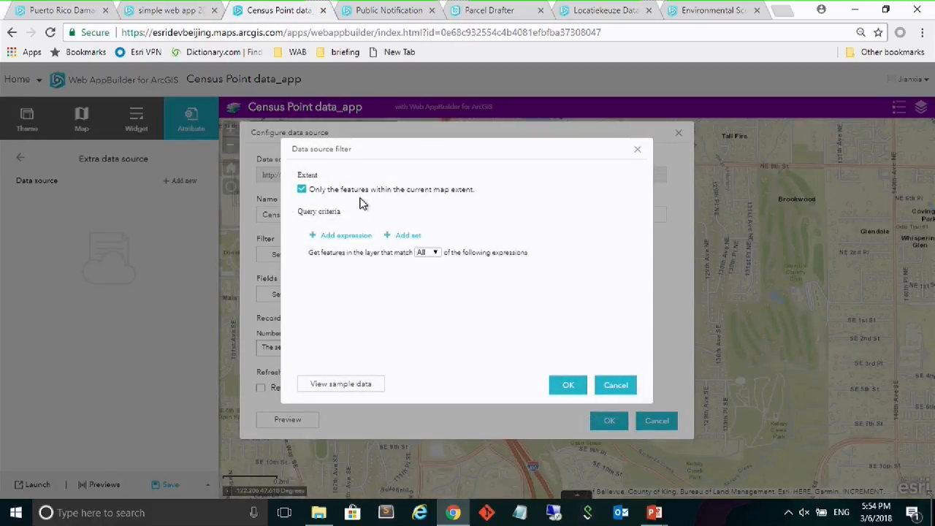
{"action": "left_click", "coordinate": [357, 238]}
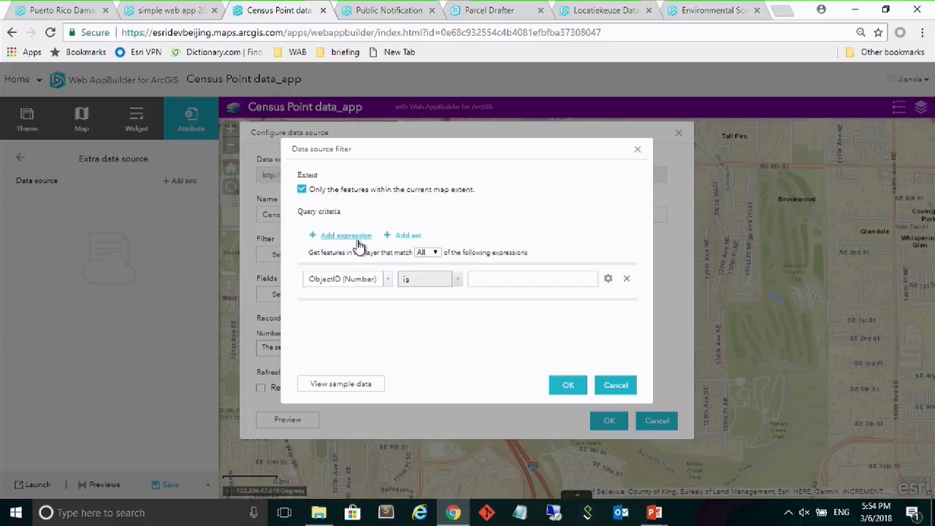
{"action": "left_click", "coordinate": [357, 241]}
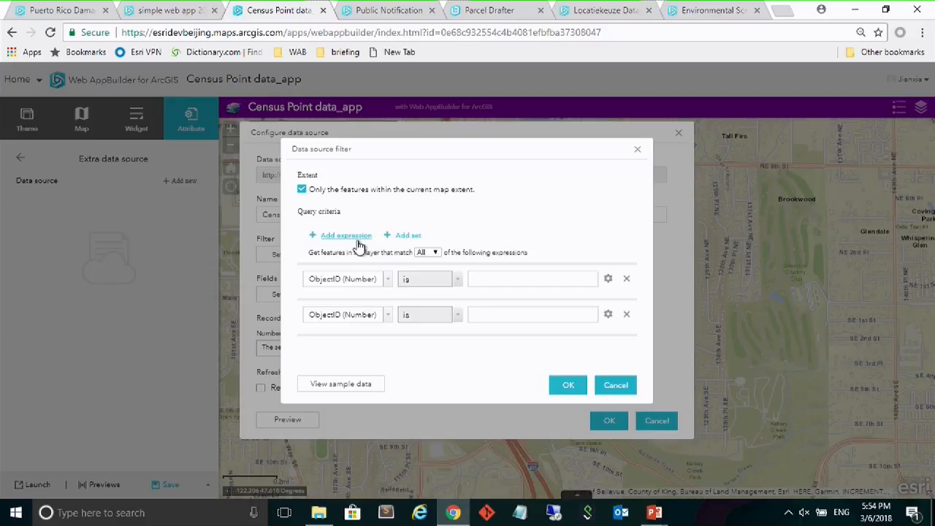
{"action": "left_click", "coordinate": [626, 279]}
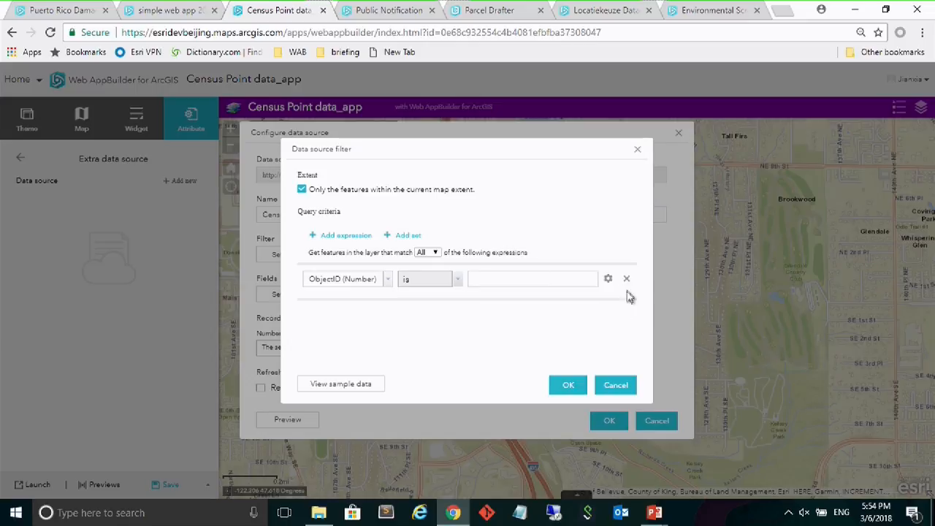
{"action": "left_click", "coordinate": [626, 280]}
{"action": "left_click", "coordinate": [569, 385]}
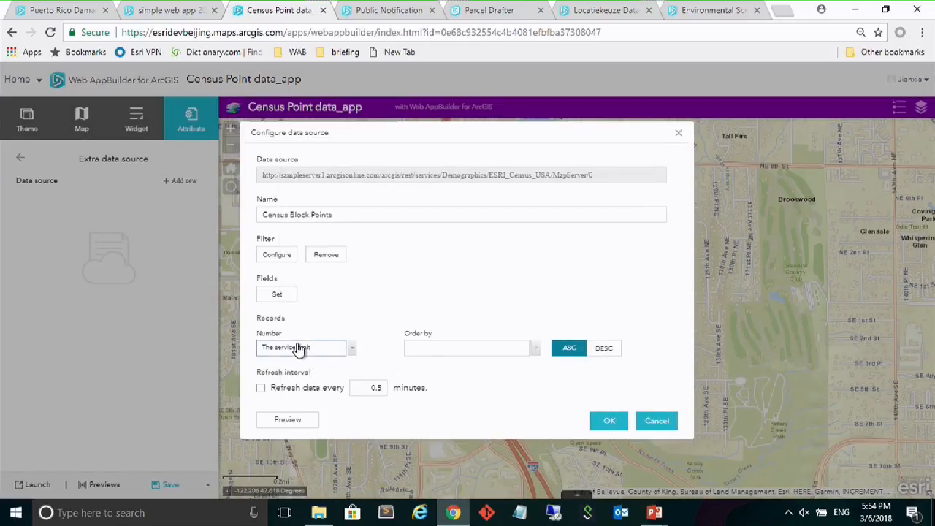
Try the All and Custom options for the number of records in the Census Block Points data source
{"action": "left_click", "coordinate": [354, 349]}
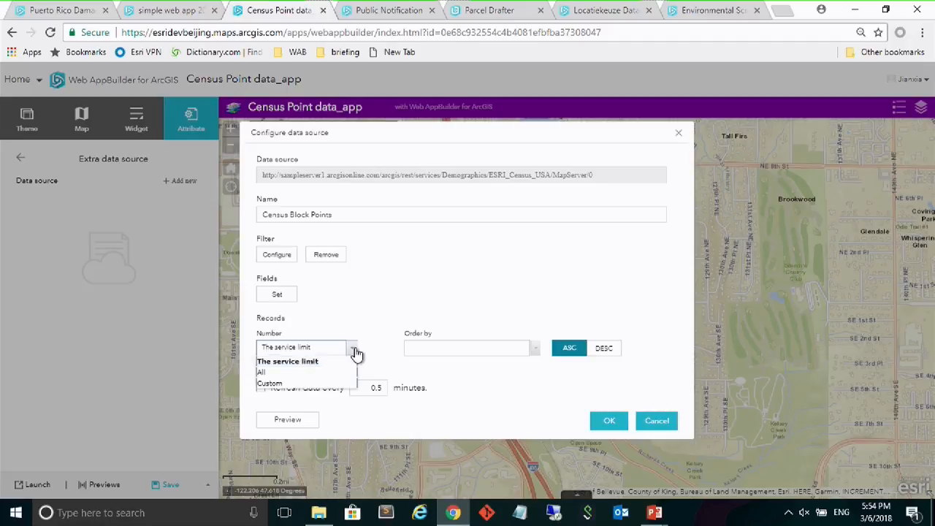
{"action": "left_click", "coordinate": [323, 382]}
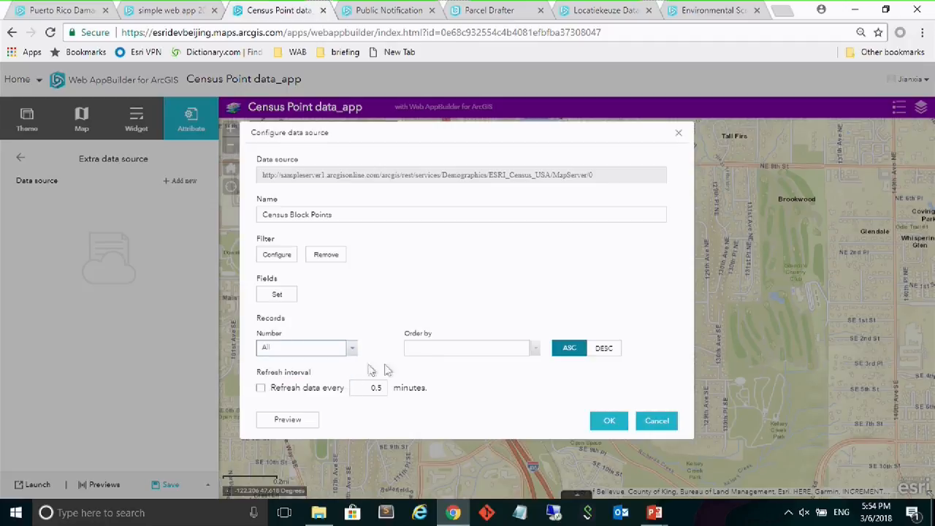
{"action": "left_click", "coordinate": [353, 349]}
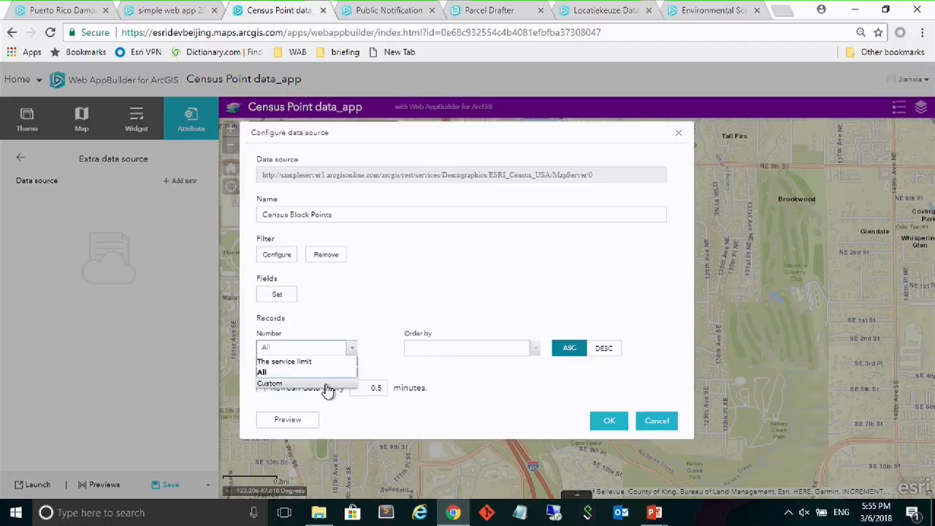
{"action": "left_click", "coordinate": [324, 382]}
{"action": "left_click", "coordinate": [285, 351]}
{"action": "left_click", "coordinate": [279, 355]}
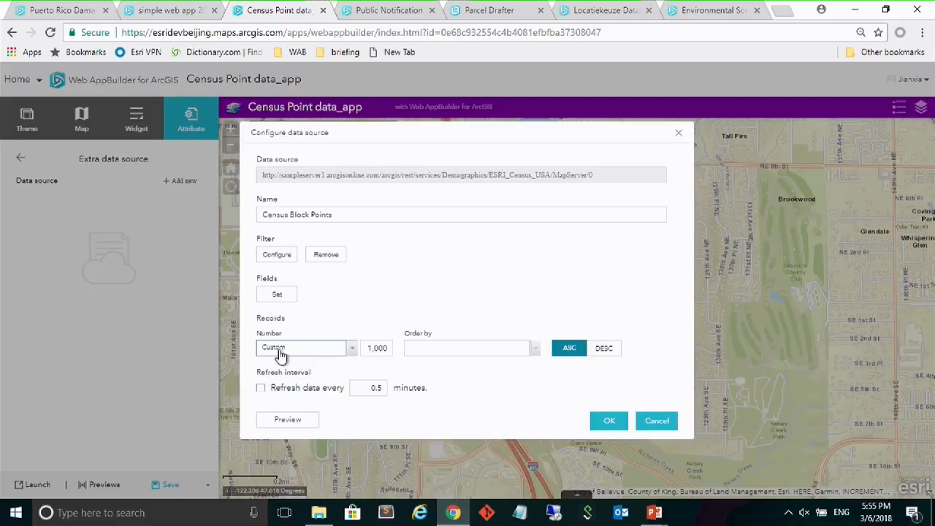
{"action": "left_click", "coordinate": [280, 355]}
{"action": "left_click", "coordinate": [267, 385]}
{"action": "left_click", "coordinate": [352, 355]}
{"action": "left_click", "coordinate": [353, 354]}
{"action": "left_click", "coordinate": [380, 349]}
{"action": "left_click", "coordinate": [375, 349]}
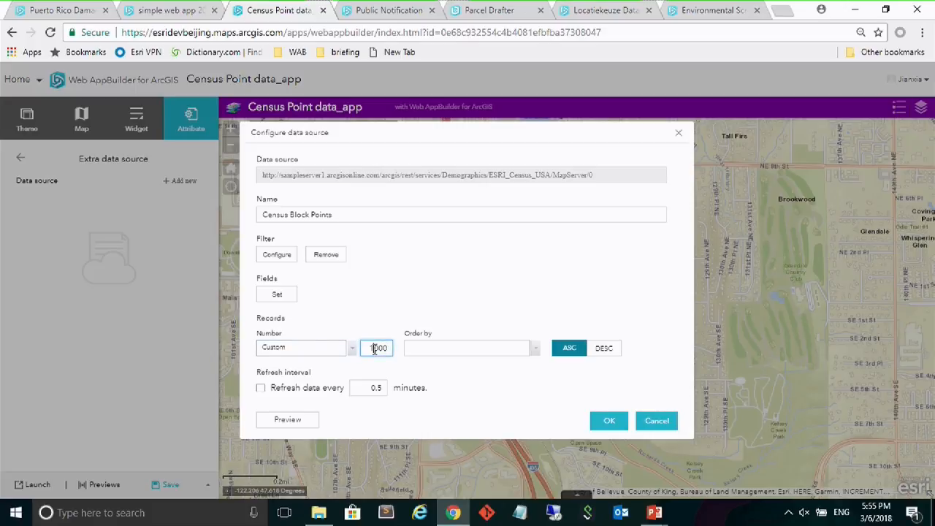
Set the number of records to All, leave the ordering field empty, and accept the data source configuration
{"action": "left_click", "coordinate": [379, 306]}
{"action": "left_click", "coordinate": [350, 350]}
{"action": "left_click", "coordinate": [329, 372]}
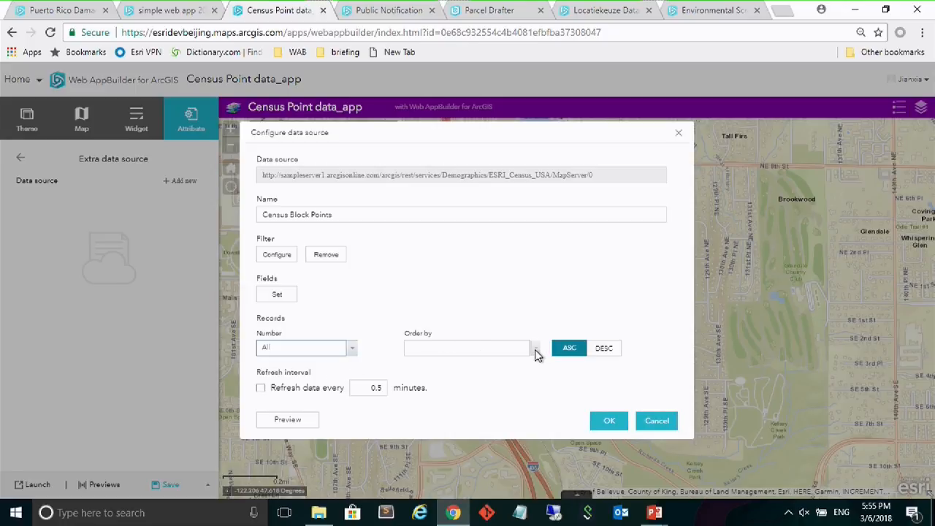
{"action": "left_click", "coordinate": [492, 345]}
{"action": "left_click", "coordinate": [609, 423]}
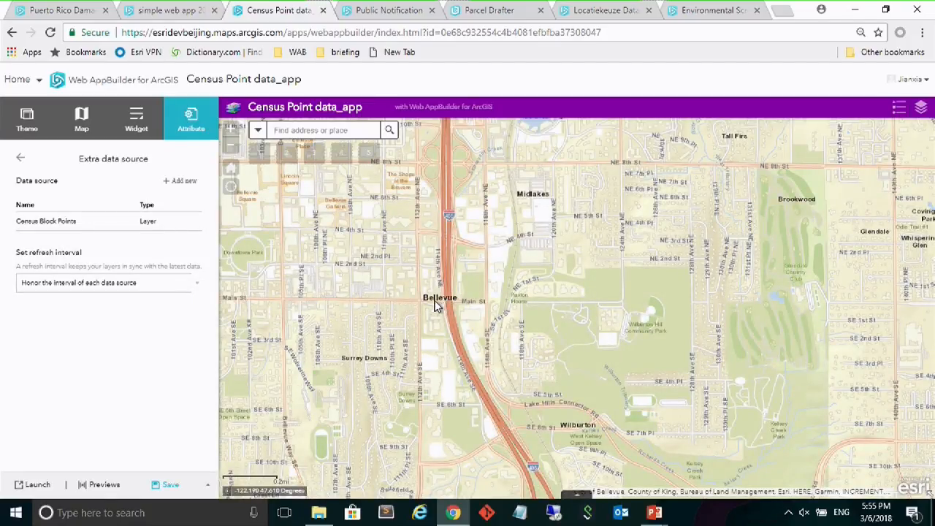
Add an Infographic widget to the header controller using the Number template
{"action": "left_click", "coordinate": [142, 129]}
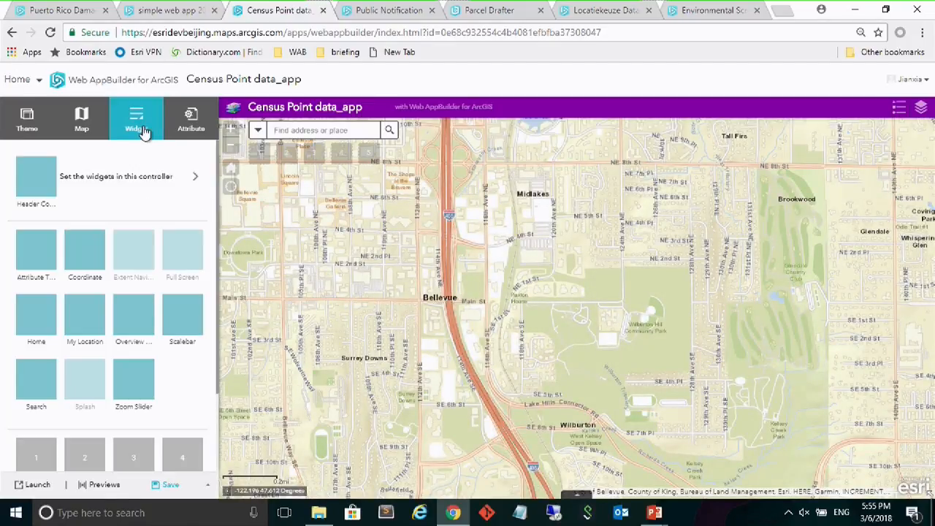
{"action": "left_click", "coordinate": [117, 176]}
{"action": "left_click", "coordinate": [40, 217]}
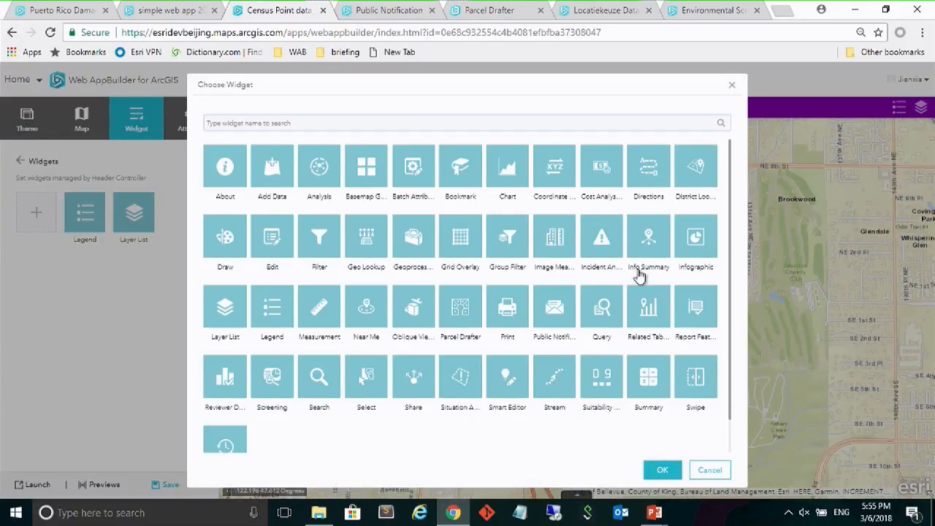
{"action": "left_click", "coordinate": [690, 237]}
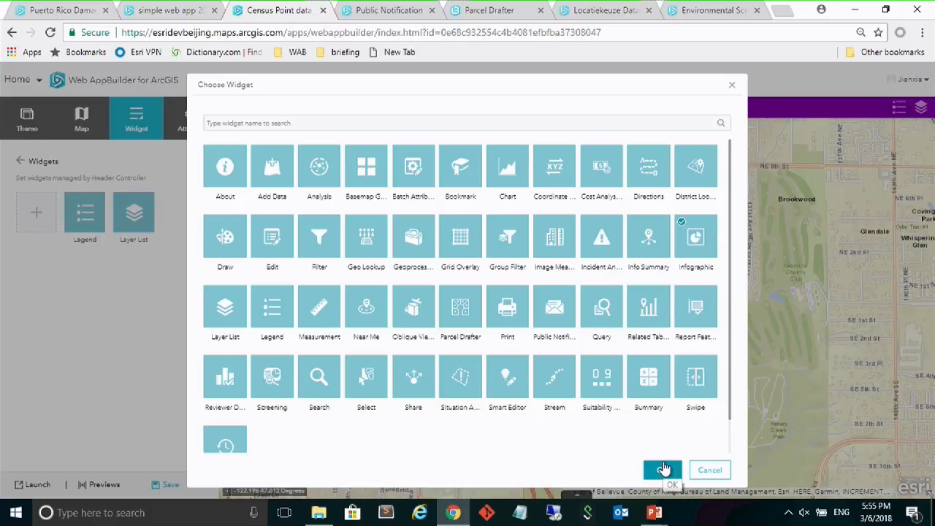
{"action": "left_click", "coordinate": [664, 472]}
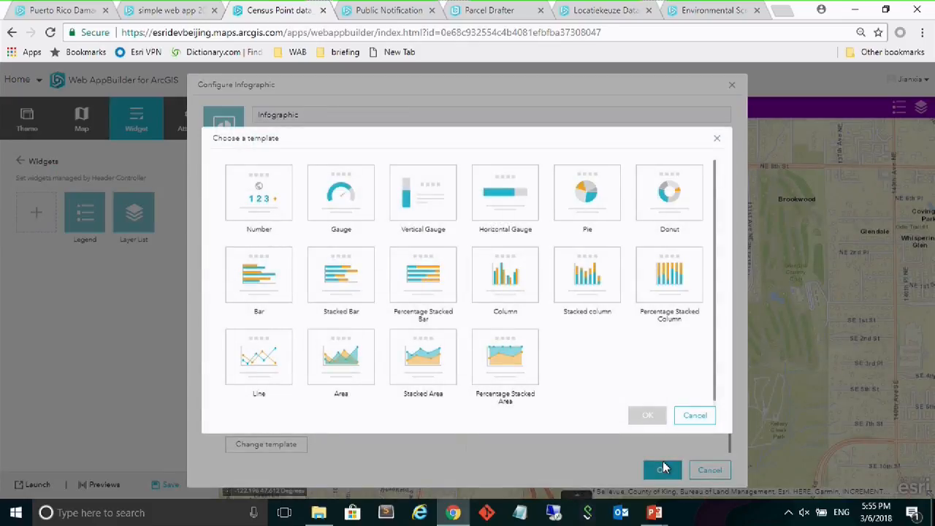
{"action": "left_click", "coordinate": [263, 189]}
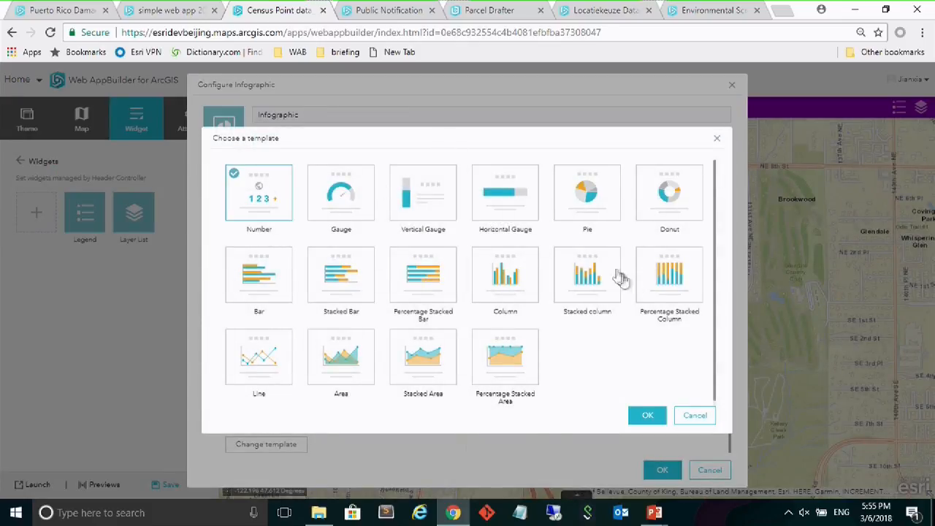
{"action": "left_click", "coordinate": [648, 416]}
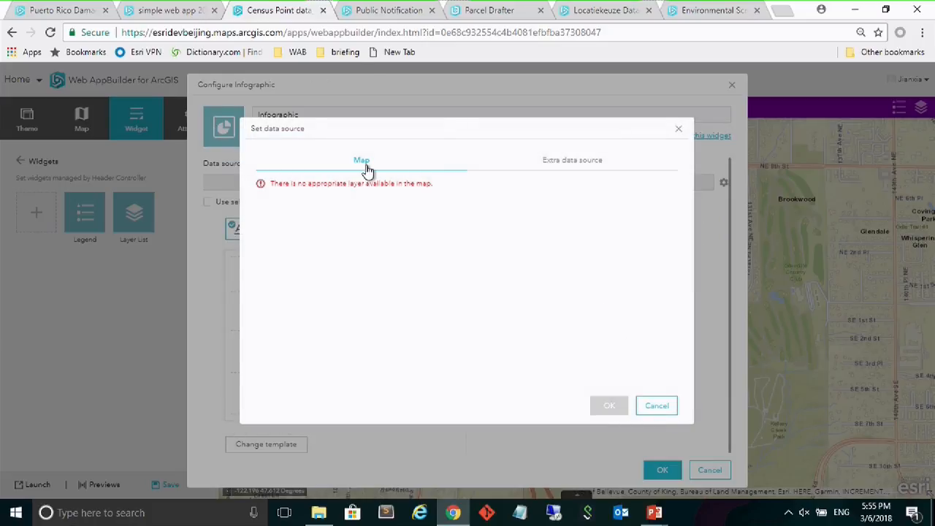
Set the infographic's data source to the extra data source Census Block Points
{"action": "left_click", "coordinate": [597, 170]}
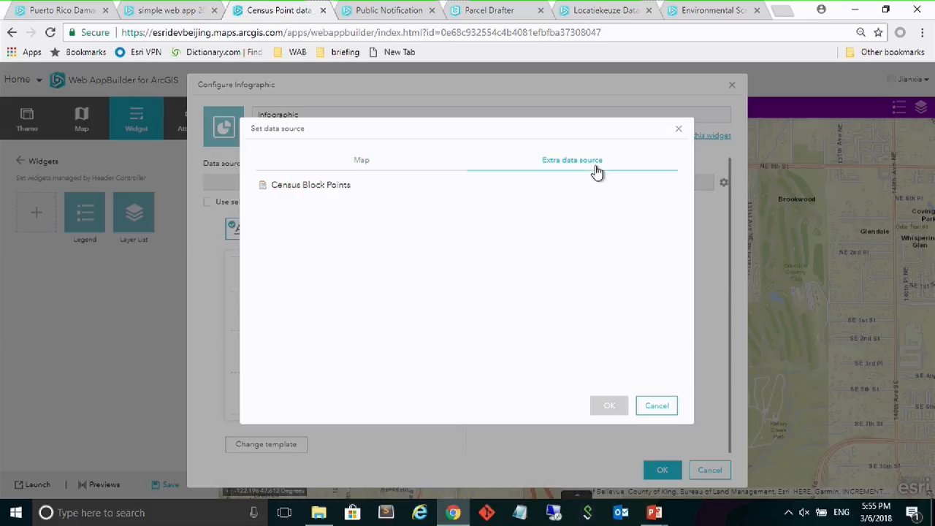
{"action": "left_click", "coordinate": [338, 193]}
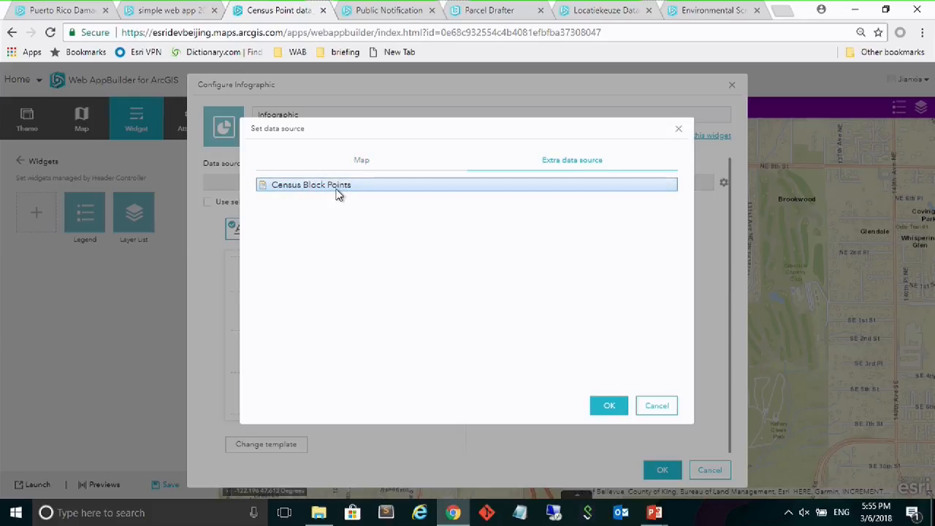
{"action": "left_click", "coordinate": [610, 408]}
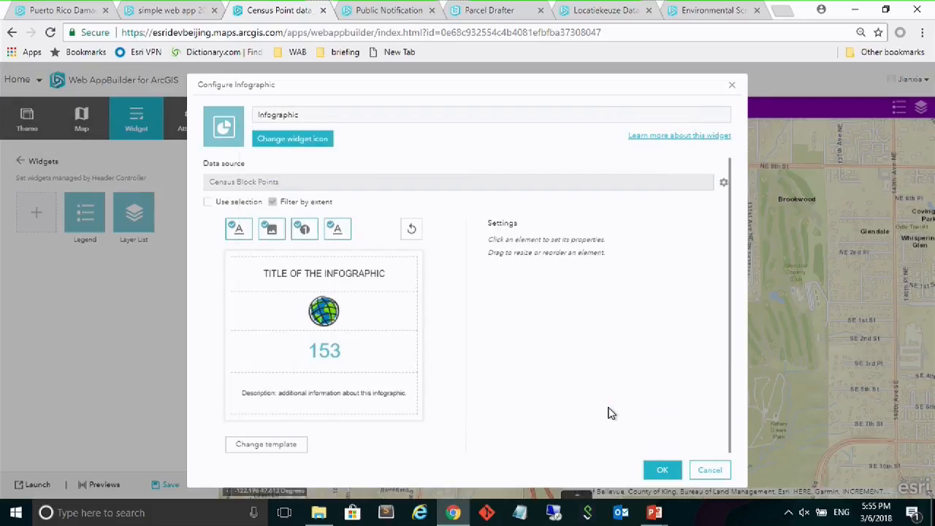
Set the infographic's title to "Total pop in current extent" with a text size of 20
{"action": "left_click", "coordinate": [292, 276]}
{"action": "left_click_drag", "start_coordinate": [681, 247], "coordinate": [585, 250]}
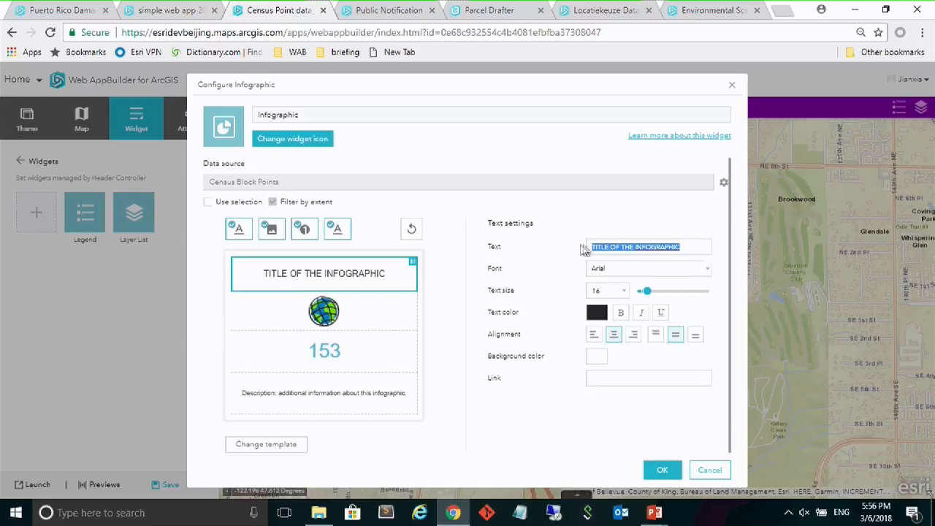
{"action": "type", "text": "Total pop in current extent"}
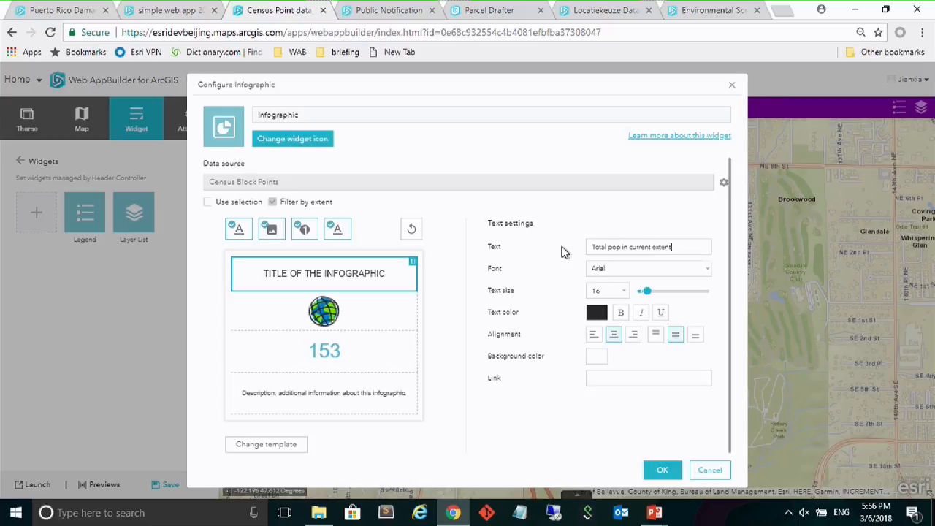
{"action": "left_click", "coordinate": [371, 282]}
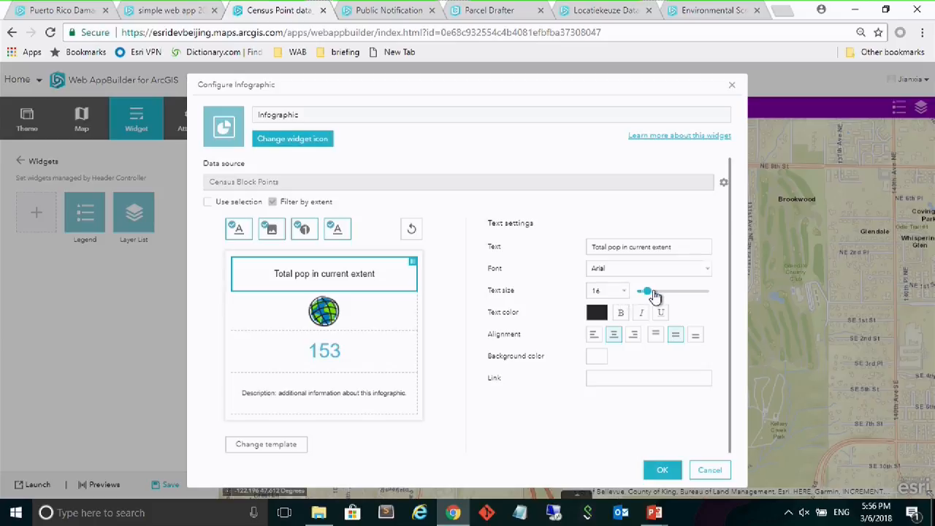
{"action": "left_click_drag", "start_coordinate": [650, 298], "coordinate": [652, 296]}
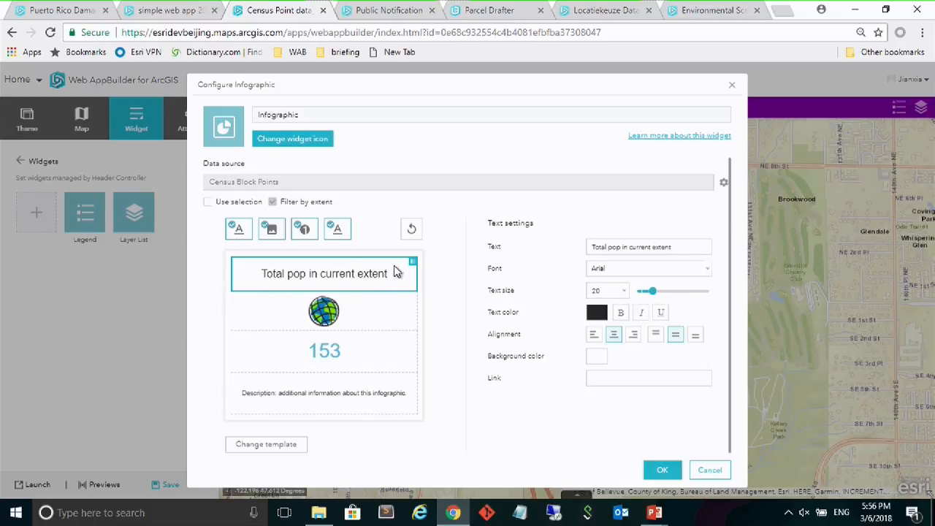
Remove the image element from the infographic and make its number show field statistics, the Sum of POP2000
{"action": "left_click", "coordinate": [326, 312]}
{"action": "left_click", "coordinate": [271, 231]}
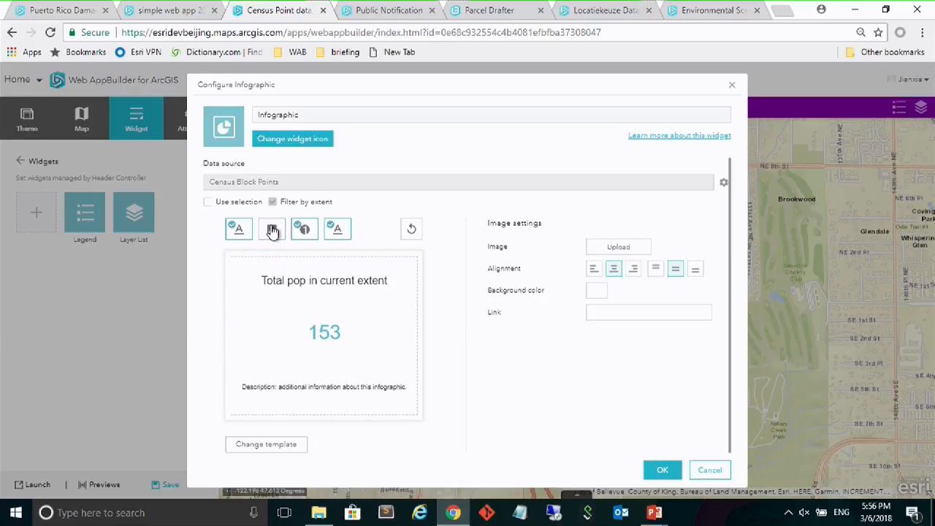
{"action": "left_click", "coordinate": [321, 340]}
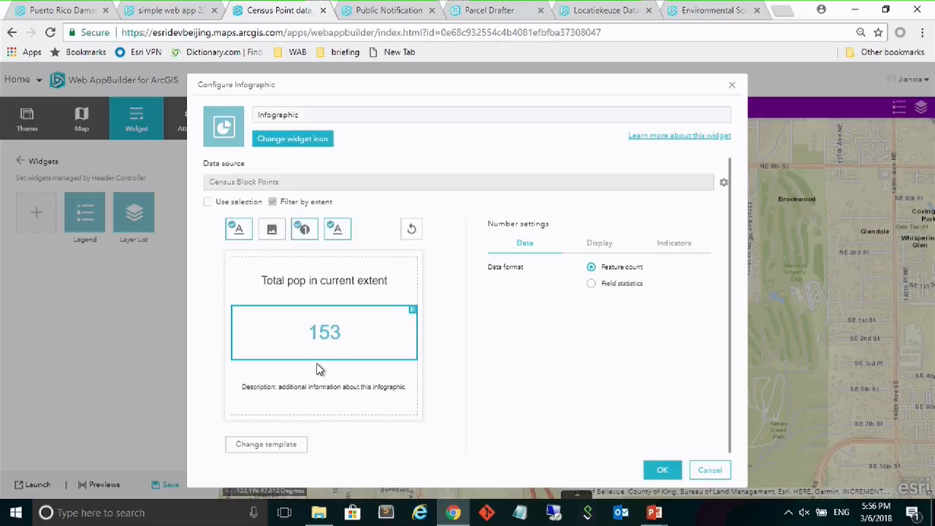
{"action": "left_click", "coordinate": [591, 285]}
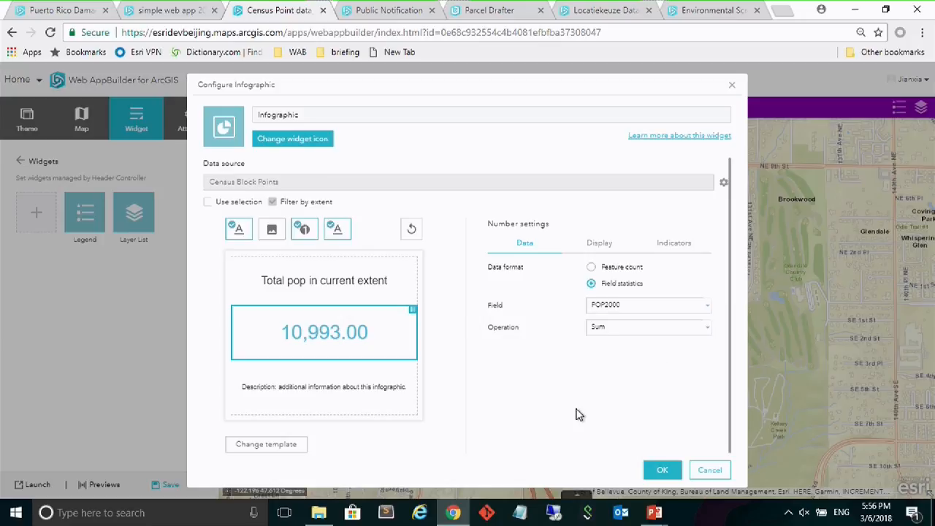
Remove the description element, slightly reduce the height of the title area above the number, and accept the infographic configuration
{"action": "left_click", "coordinate": [349, 391]}
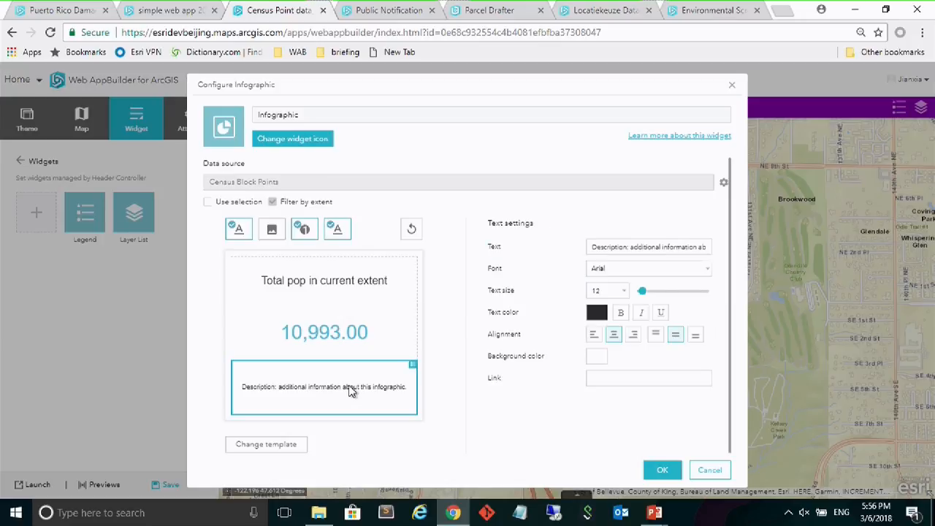
{"action": "left_click", "coordinate": [340, 231]}
{"action": "left_click", "coordinate": [406, 290]}
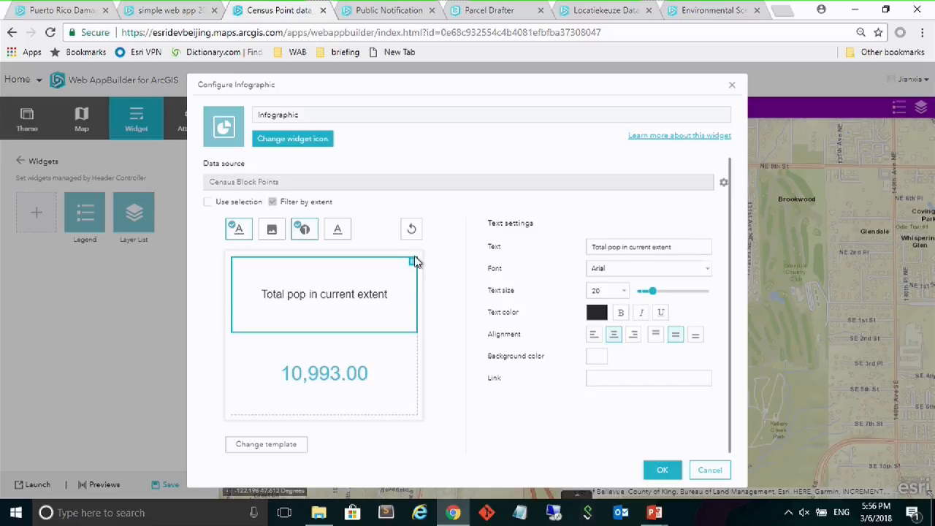
{"action": "left_click_drag", "start_coordinate": [414, 260], "coordinate": [407, 310]}
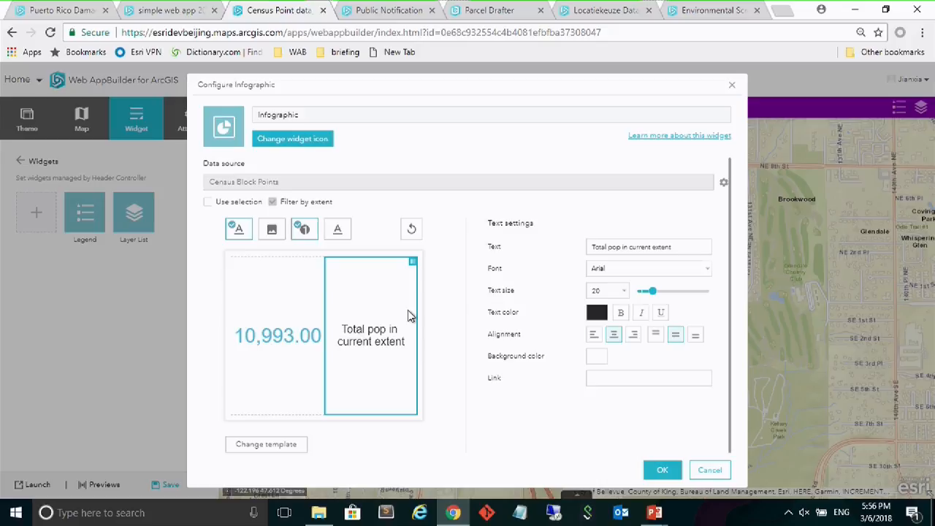
{"action": "left_click_drag", "start_coordinate": [414, 262], "coordinate": [324, 263]}
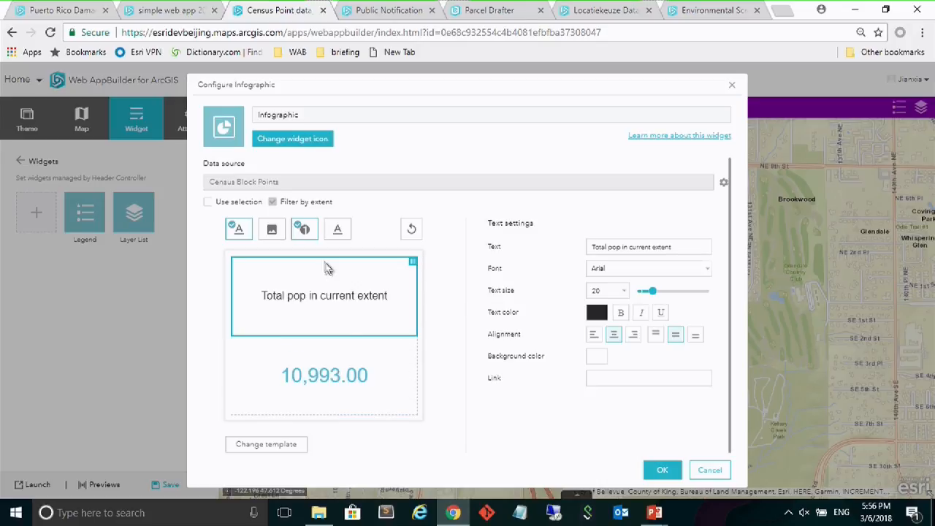
{"action": "left_click_drag", "start_coordinate": [346, 335], "coordinate": [348, 320]}
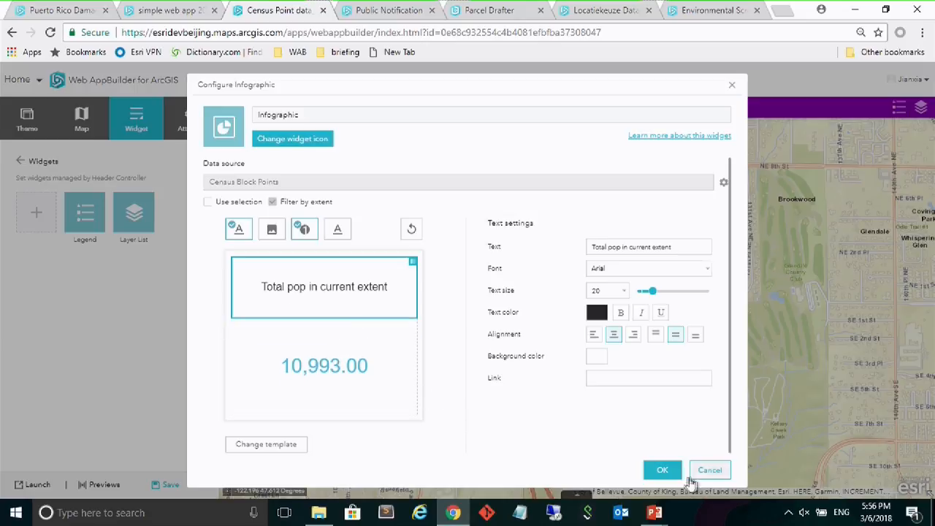
{"action": "left_click", "coordinate": [664, 471]}
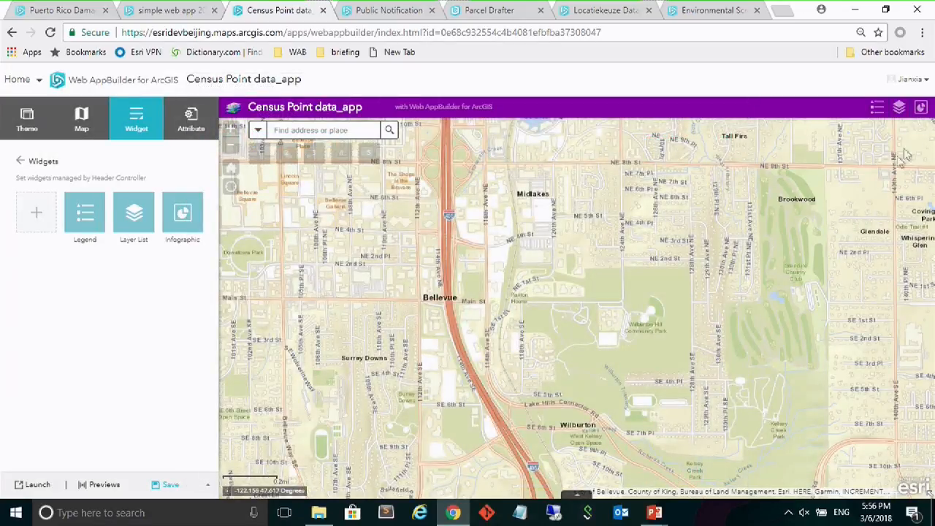
Open the Infographic widget in the app and examine the total population for different map extents east of Bellevue
{"action": "left_click", "coordinate": [922, 108]}
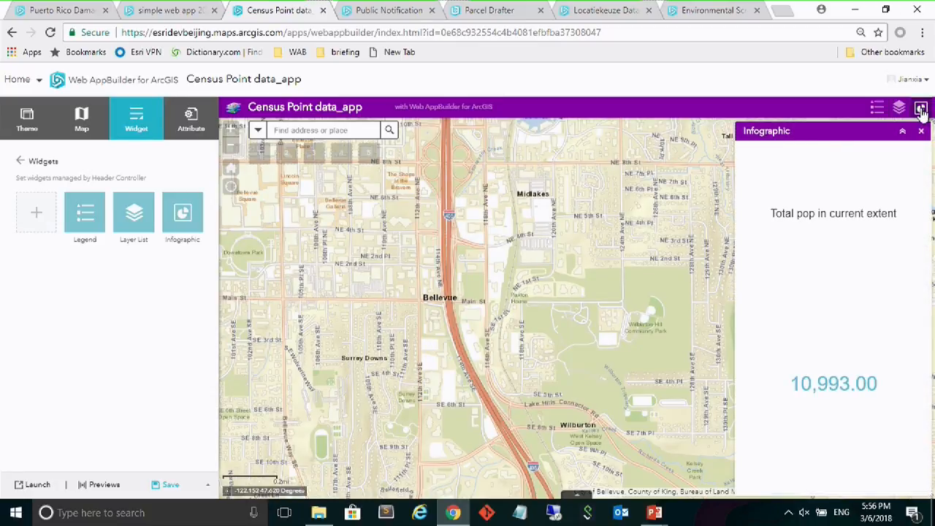
{"action": "left_click_drag", "start_coordinate": [585, 356], "coordinate": [334, 345]}
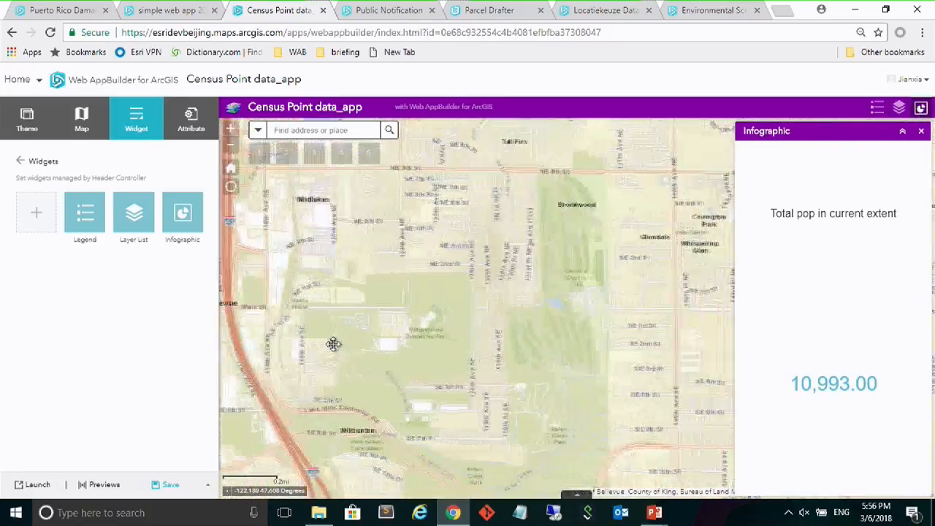
{"action": "left_click_drag", "start_coordinate": [543, 318], "coordinate": [481, 330]}
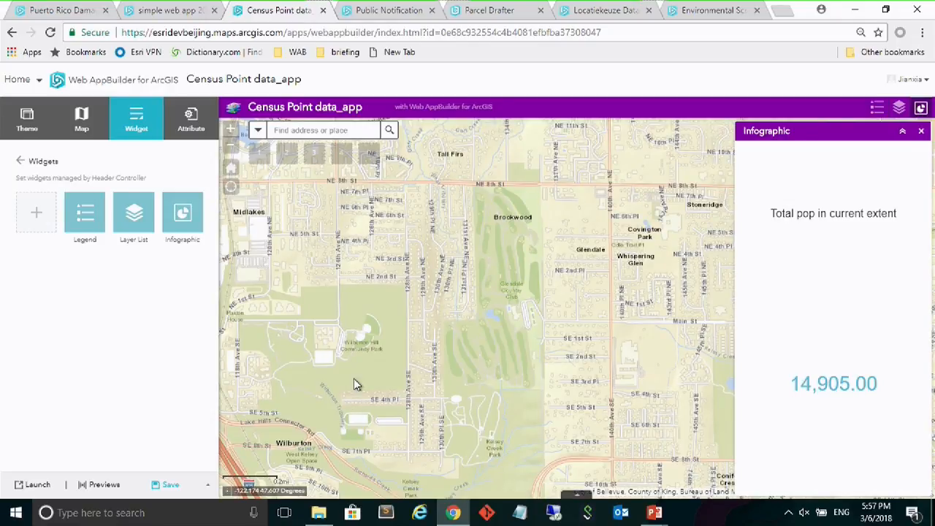
{"action": "left_click_drag", "start_coordinate": [565, 313], "coordinate": [305, 346]}
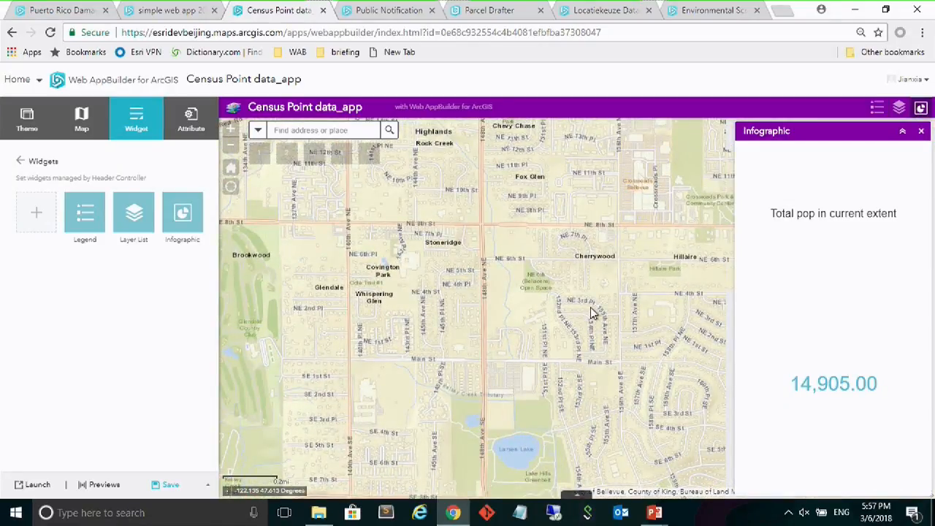
{"action": "left_click_drag", "start_coordinate": [570, 314], "coordinate": [321, 334]}
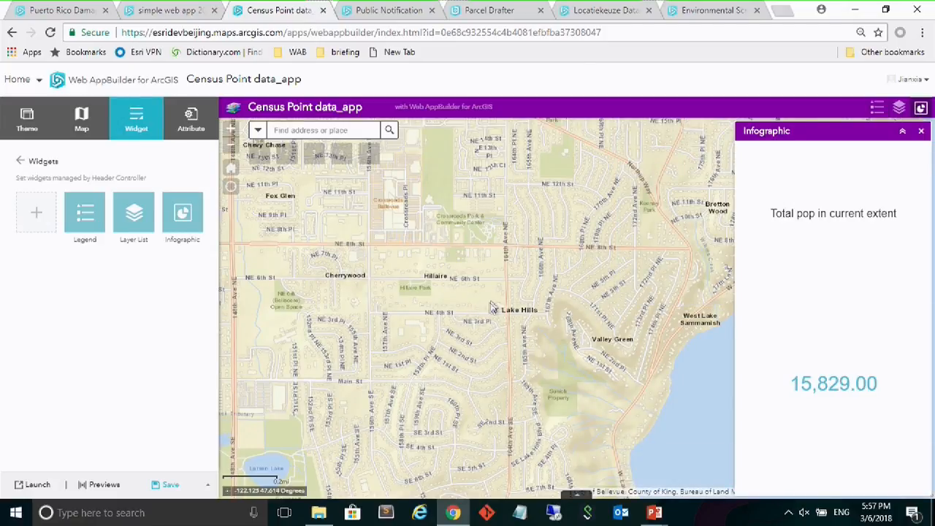
{"action": "left_click_drag", "start_coordinate": [491, 306], "coordinate": [466, 304]}
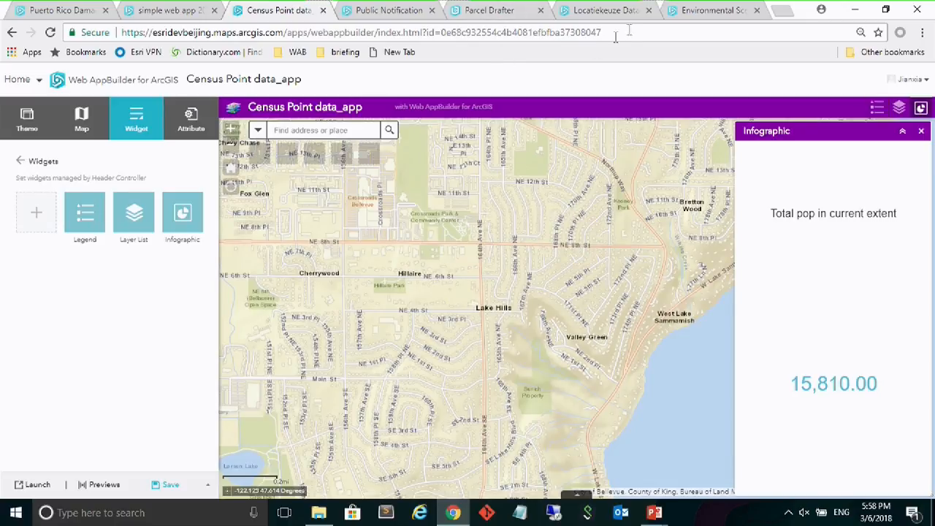
Open the ArcGIS for Developers site, developers.arcgis.com, in a new browser tab
{"action": "left_click", "coordinate": [783, 11]}
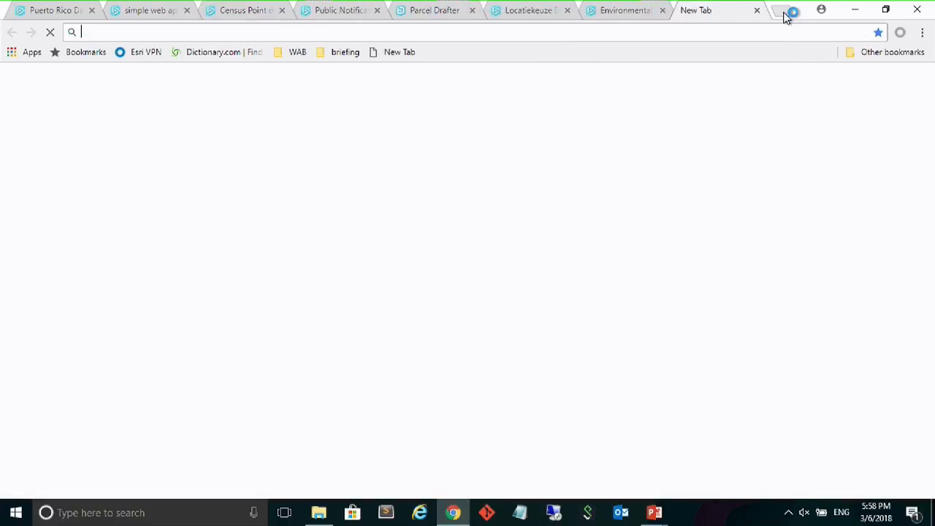
{"action": "type", "text": "deve;"}
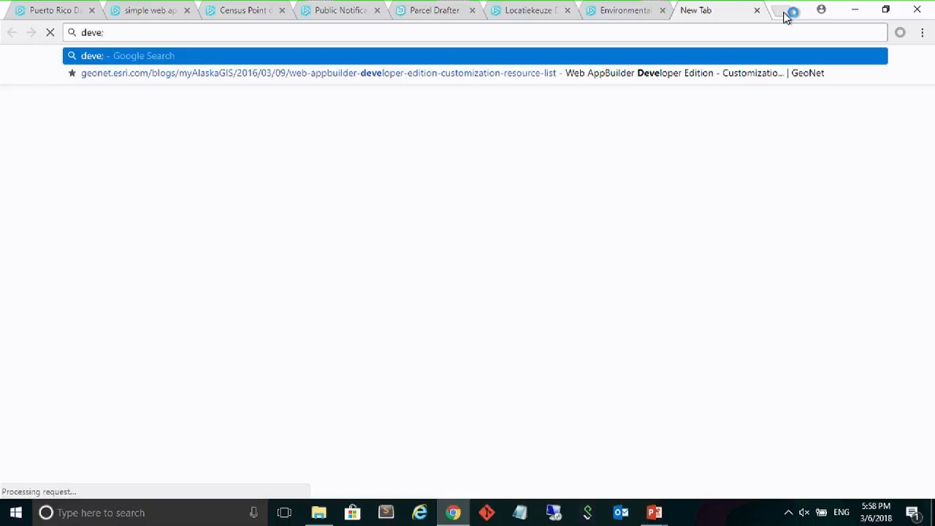
{"action": "key", "text": "BackSpace"}
{"action": "type", "text": "lop"}
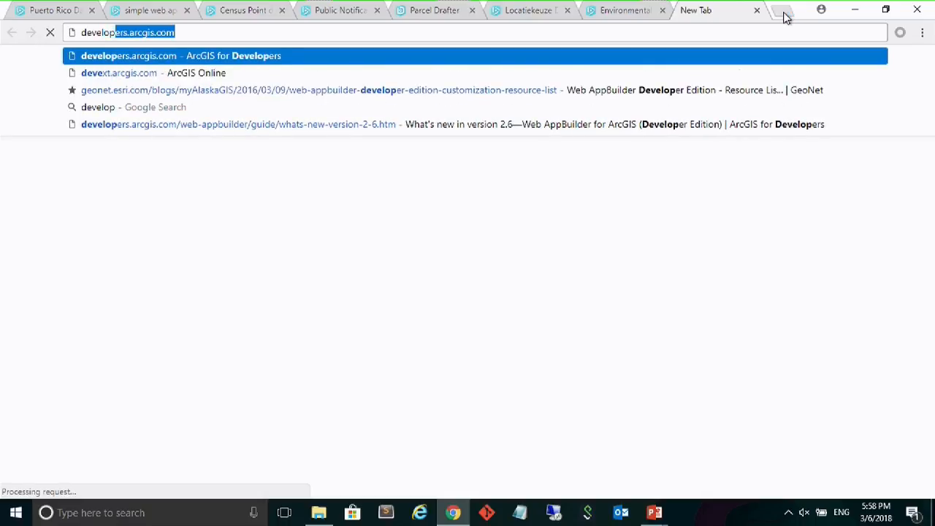
{"action": "key", "text": "Return"}
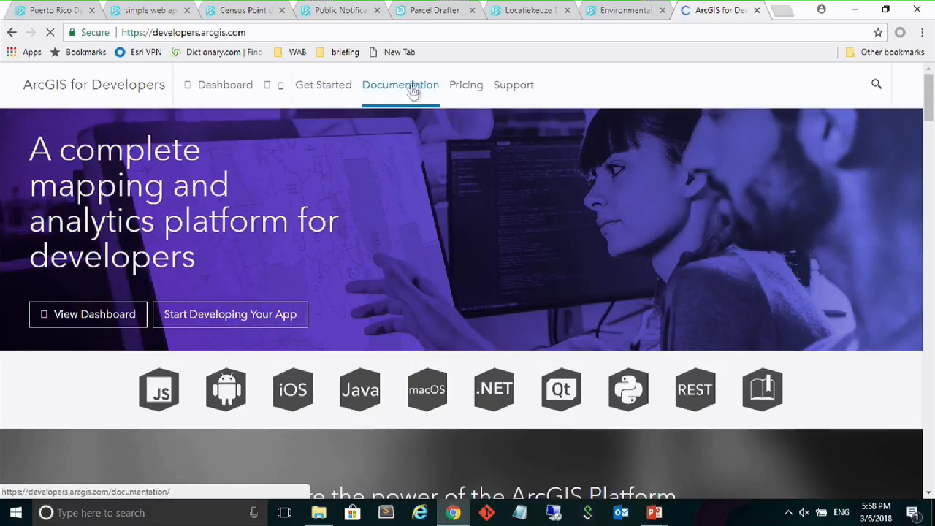
Go to the developer documentation and open the Web AppBuilder for ArcGIS (Developer Edition) page
{"action": "left_click", "coordinate": [418, 92]}
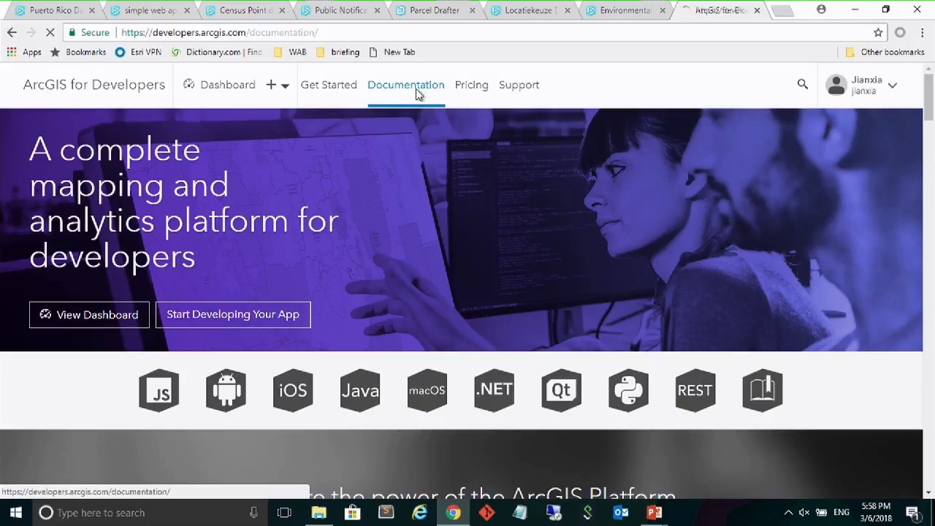
{"action": "scroll", "coordinate": [416, 228], "scroll_direction": "down", "scroll_amount": 6}
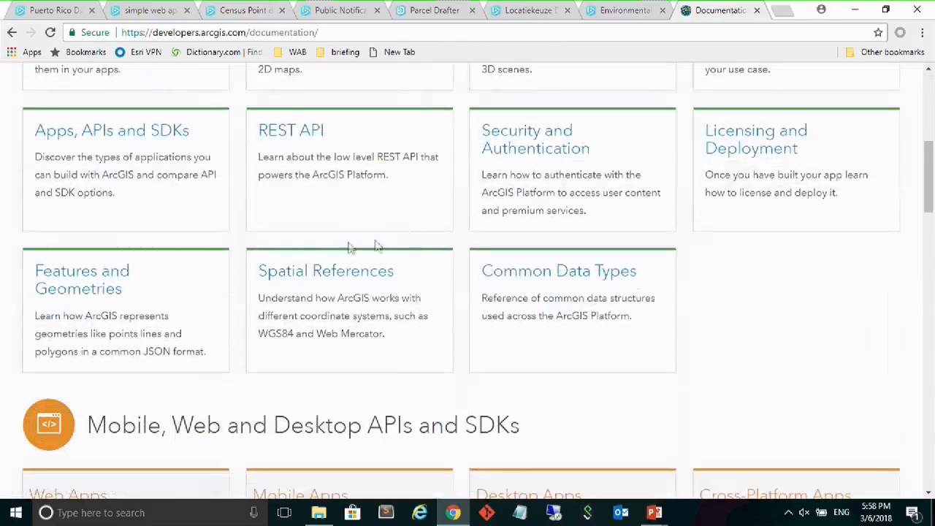
{"action": "scroll", "coordinate": [190, 323], "scroll_direction": "down", "scroll_amount": 5}
{"action": "left_click", "coordinate": [88, 351]}
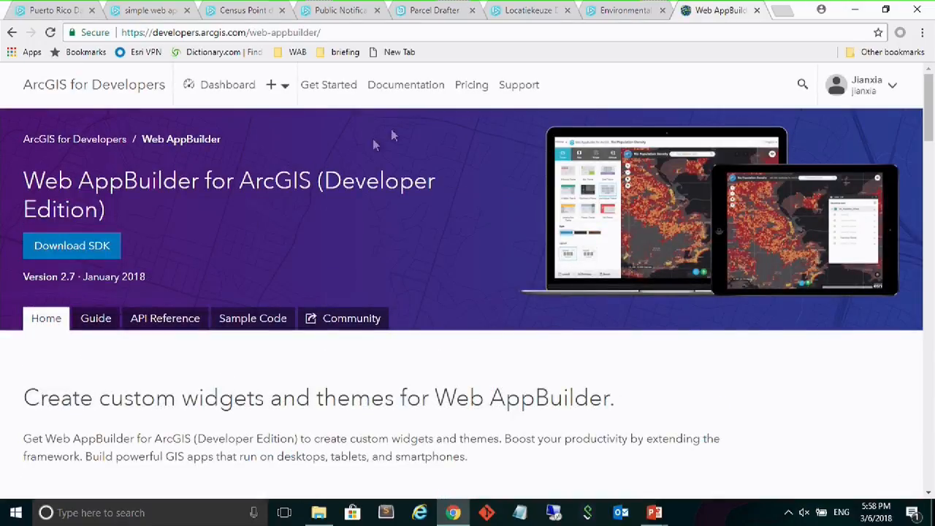
View the Developer Edition's Guide welcome page and look over the CSS framework page of its API Reference
{"action": "left_click", "coordinate": [96, 320]}
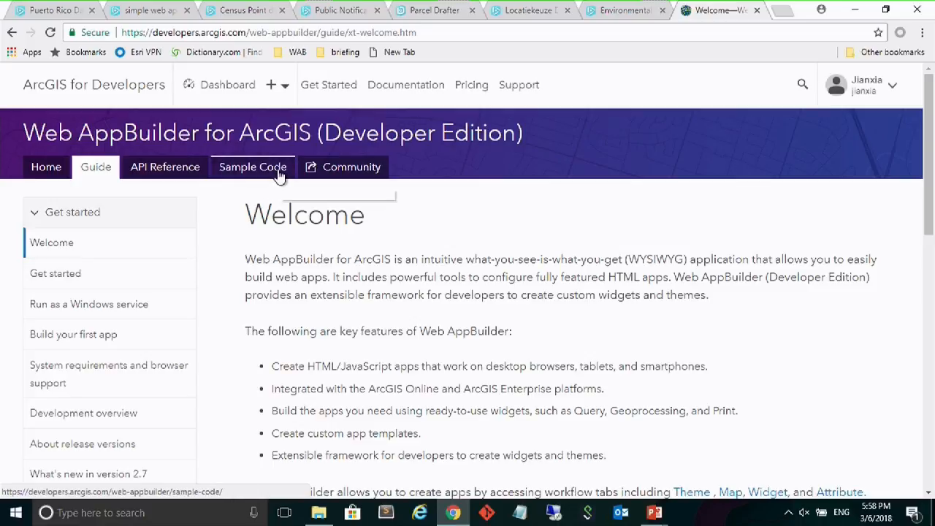
{"action": "left_click", "coordinate": [184, 167]}
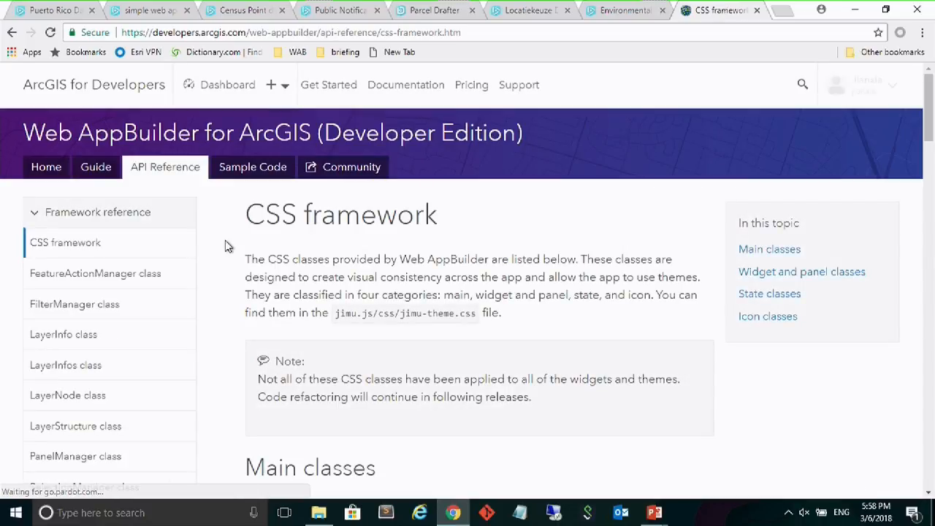
{"action": "scroll", "coordinate": [226, 246], "scroll_direction": "down", "scroll_amount": 2}
{"action": "scroll", "coordinate": [226, 247], "scroll_direction": "up", "scroll_amount": 2}
Return to the Guide and look through the Configure 2D widgets topics, collapsing that section when done
{"action": "left_click", "coordinate": [95, 167]}
{"action": "scroll", "coordinate": [202, 296], "scroll_direction": "down", "scroll_amount": 3}
{"action": "scroll", "coordinate": [201, 294], "scroll_direction": "down", "scroll_amount": 2}
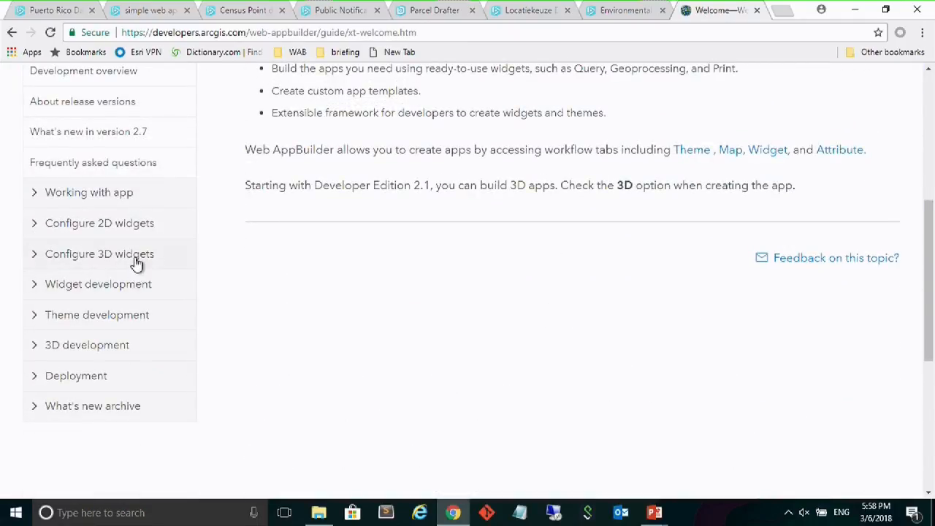
{"action": "left_click", "coordinate": [137, 233]}
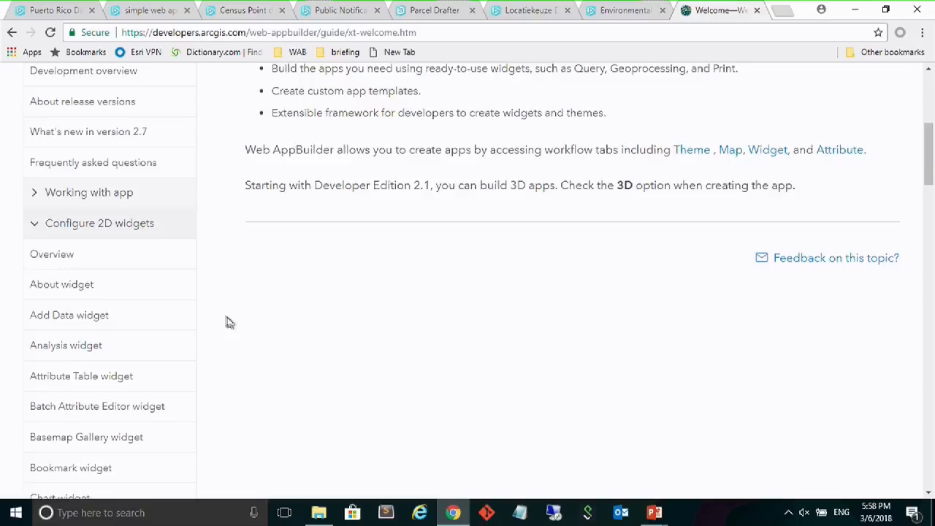
{"action": "scroll", "coordinate": [233, 329], "scroll_direction": "down", "scroll_amount": 5}
{"action": "scroll", "coordinate": [239, 335], "scroll_direction": "down", "scroll_amount": 7}
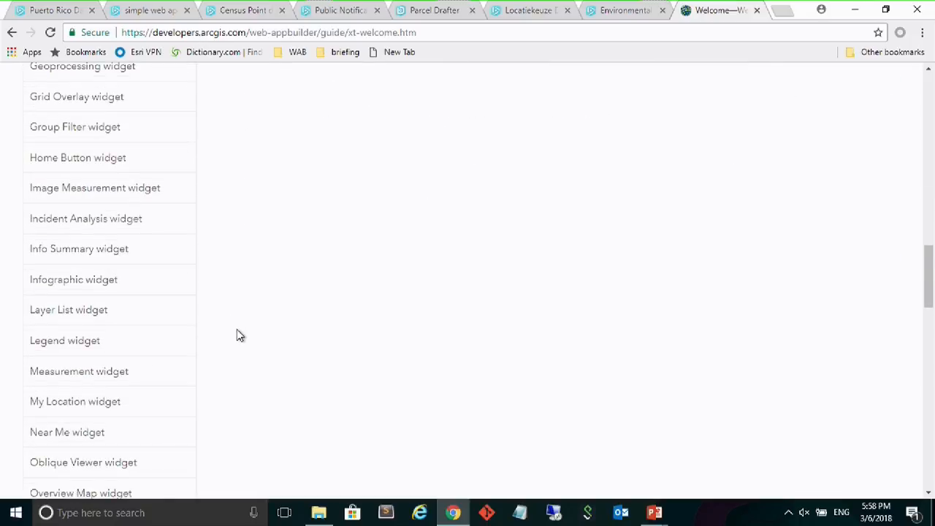
{"action": "scroll", "coordinate": [237, 335], "scroll_direction": "up", "scroll_amount": 12}
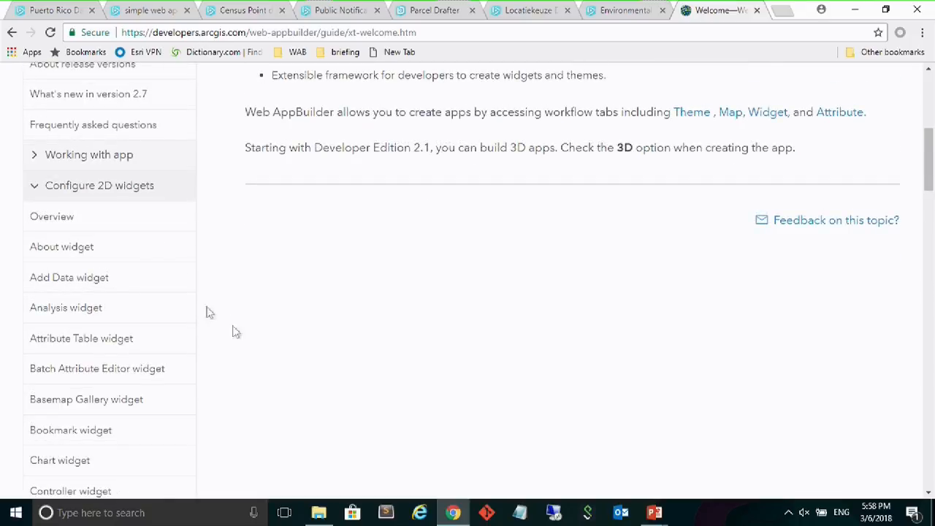
{"action": "left_click", "coordinate": [35, 191]}
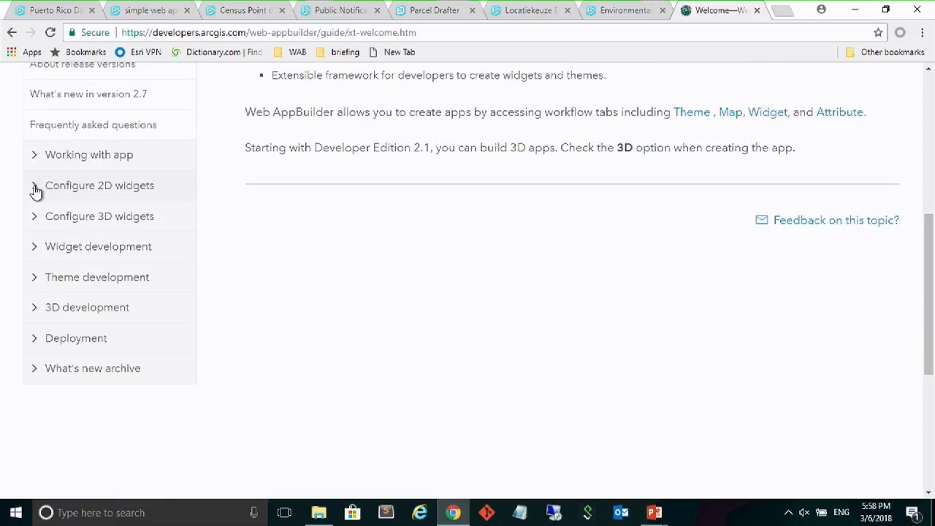
Open the Widget development topic "Provide and consume data sources in widgets" and examine its table of data source properties
{"action": "left_click", "coordinate": [36, 250]}
{"action": "scroll", "coordinate": [270, 327], "scroll_direction": "down", "scroll_amount": 8}
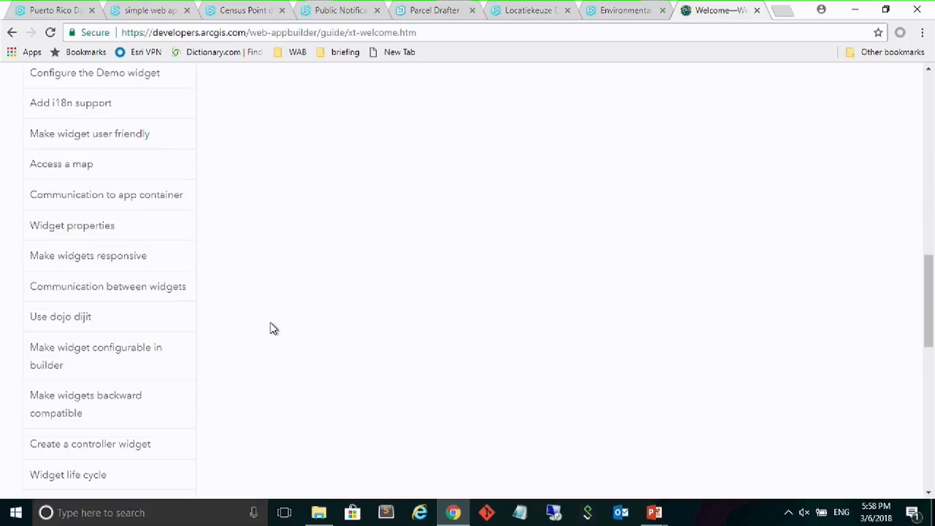
{"action": "scroll", "coordinate": [270, 328], "scroll_direction": "down", "scroll_amount": 2}
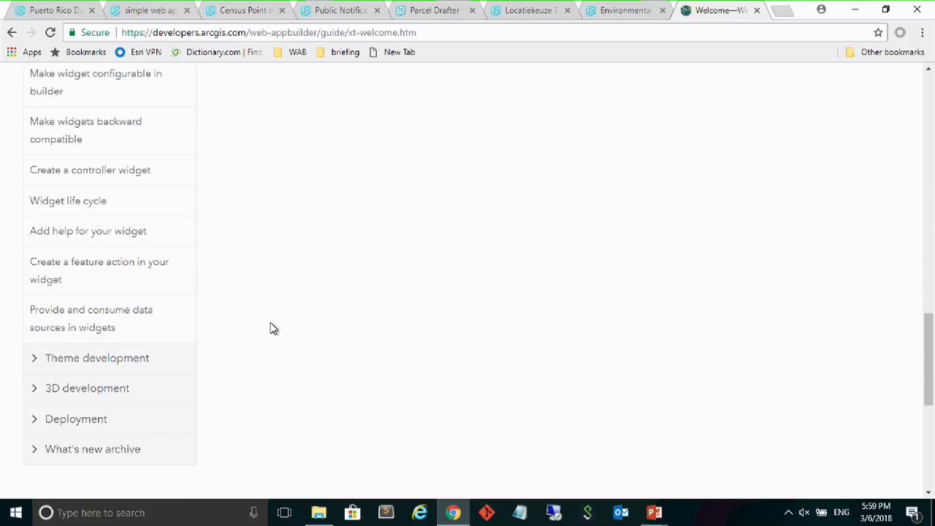
{"action": "left_click", "coordinate": [112, 316]}
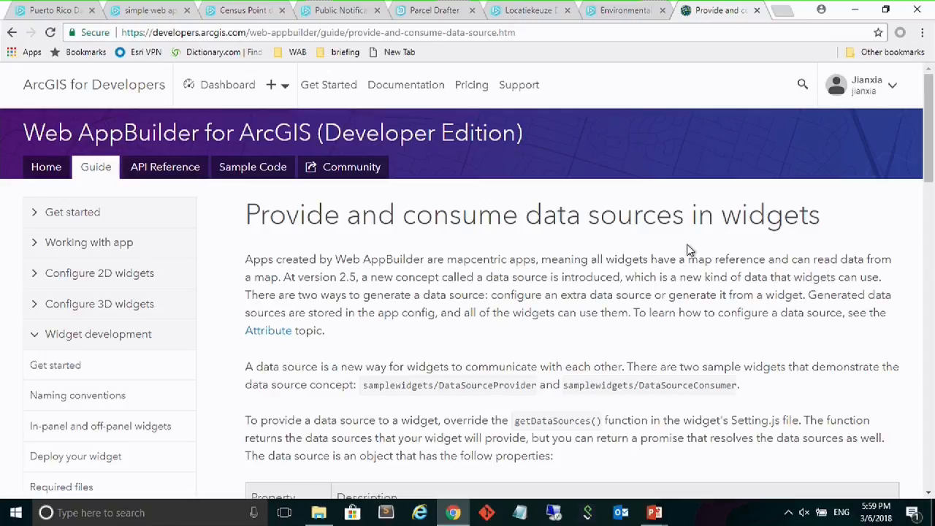
{"action": "scroll", "coordinate": [646, 364], "scroll_direction": "down", "scroll_amount": 4}
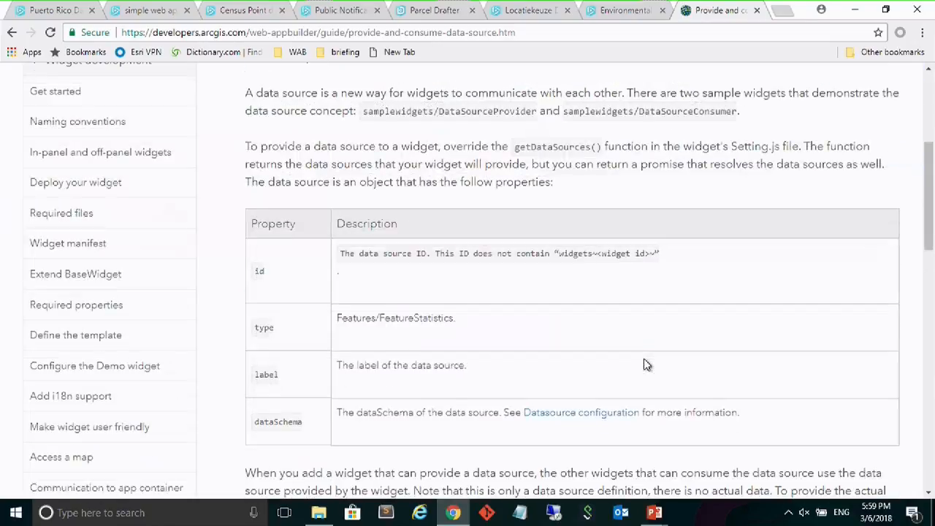
{"action": "scroll", "coordinate": [643, 362], "scroll_direction": "down", "scroll_amount": 3}
{"action": "scroll", "coordinate": [625, 376], "scroll_direction": "up", "scroll_amount": 2}
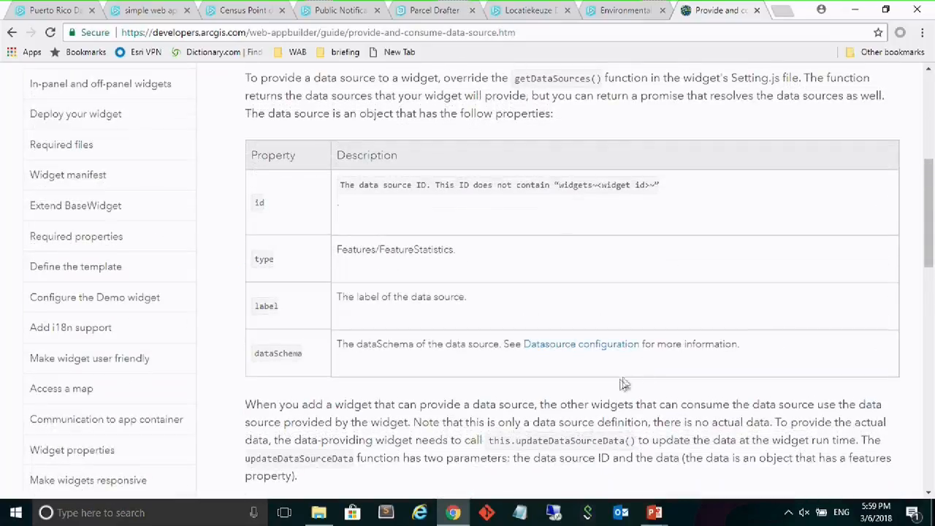
Switch to the running PowerPoint slide show and advance to the New Widgets slide
{"action": "mouse_move", "coordinate": [654, 512]}
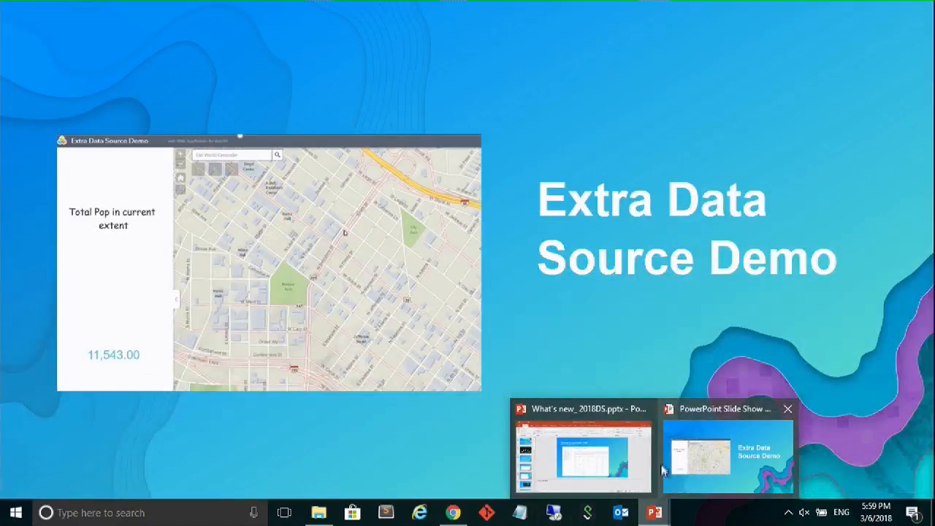
{"action": "left_click", "coordinate": [663, 472]}
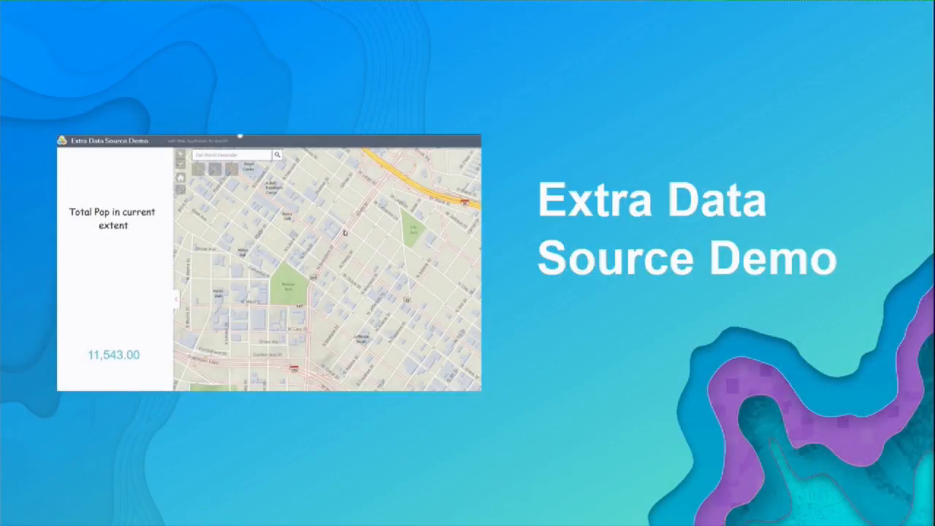
{"action": "key", "text": "Right"}
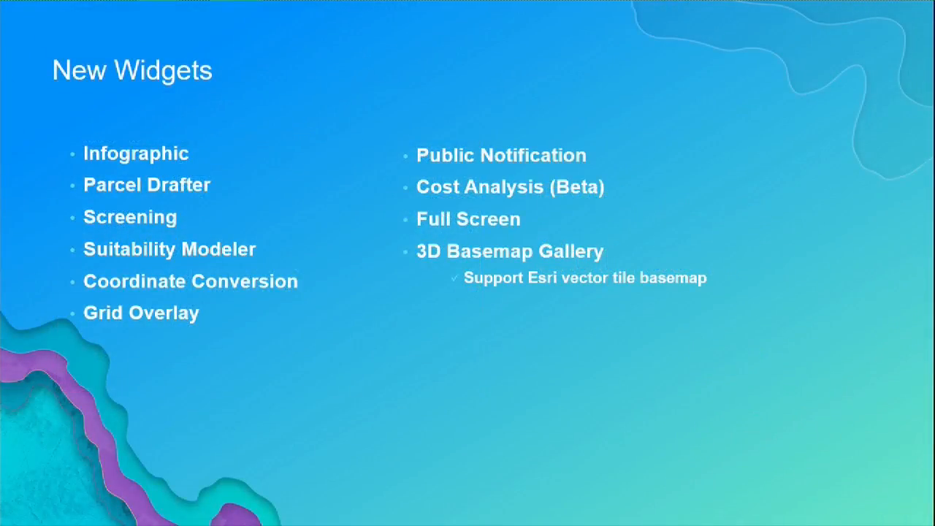